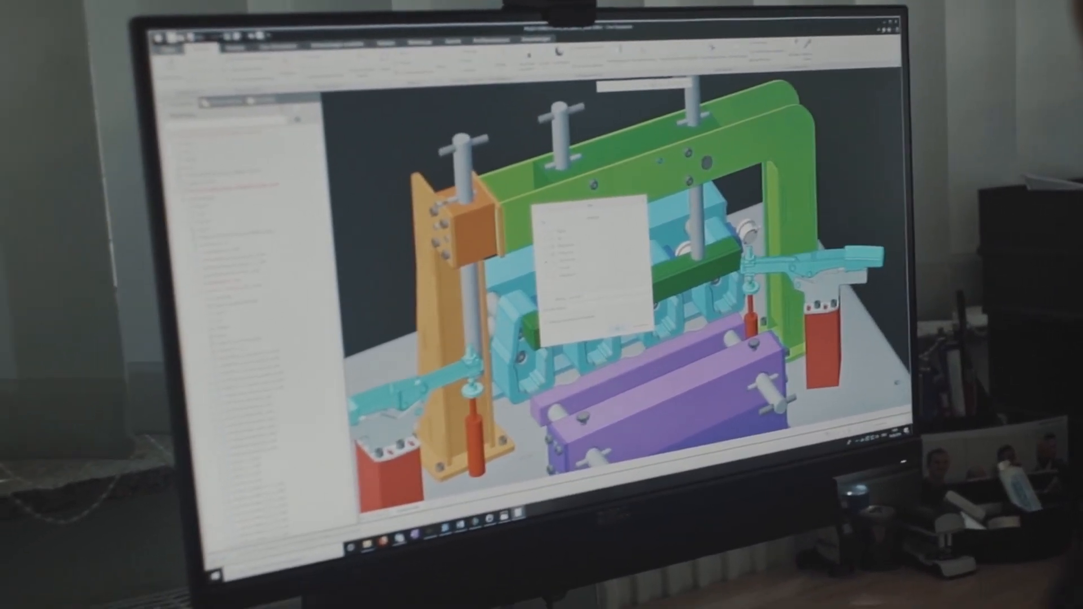
key(Return)
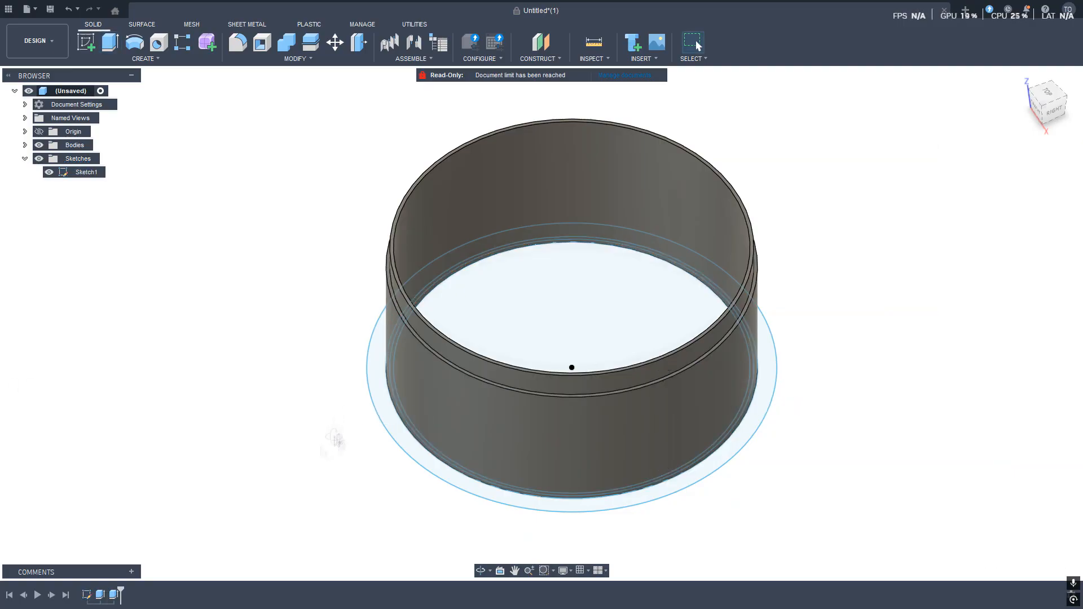
shift+middle_drag(336, 441, 266, 331)
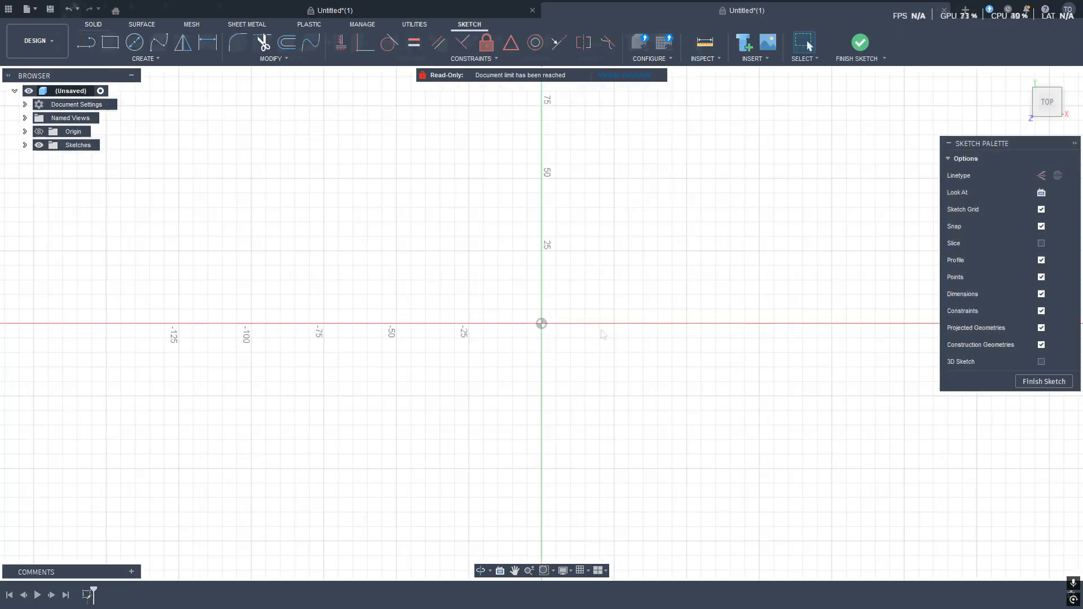
key(o)
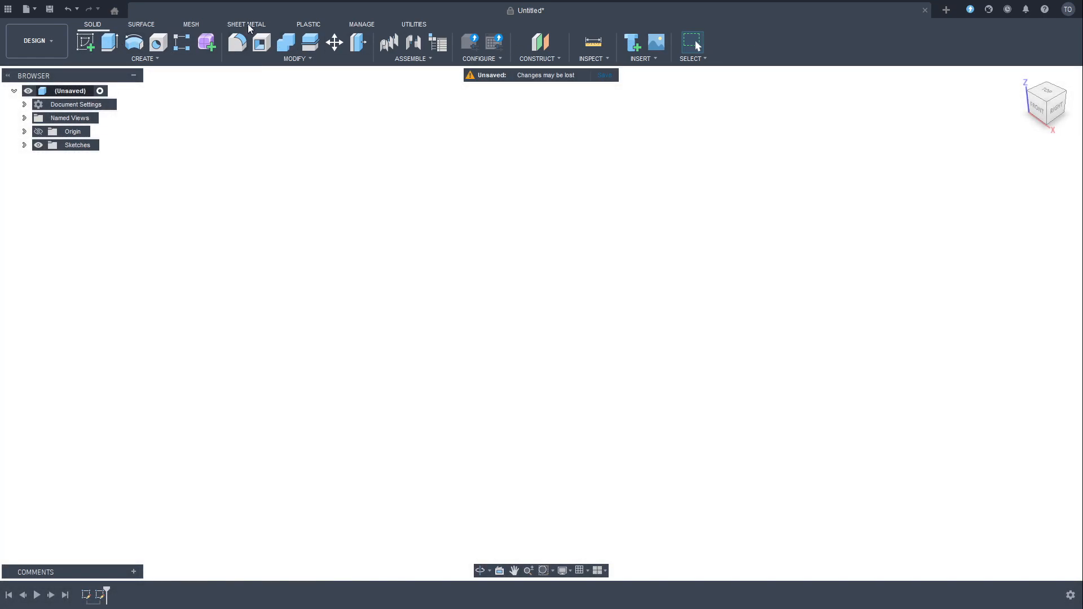
- Switch to the Surface tools and make the Origin planes and axes visible
click(141, 24)
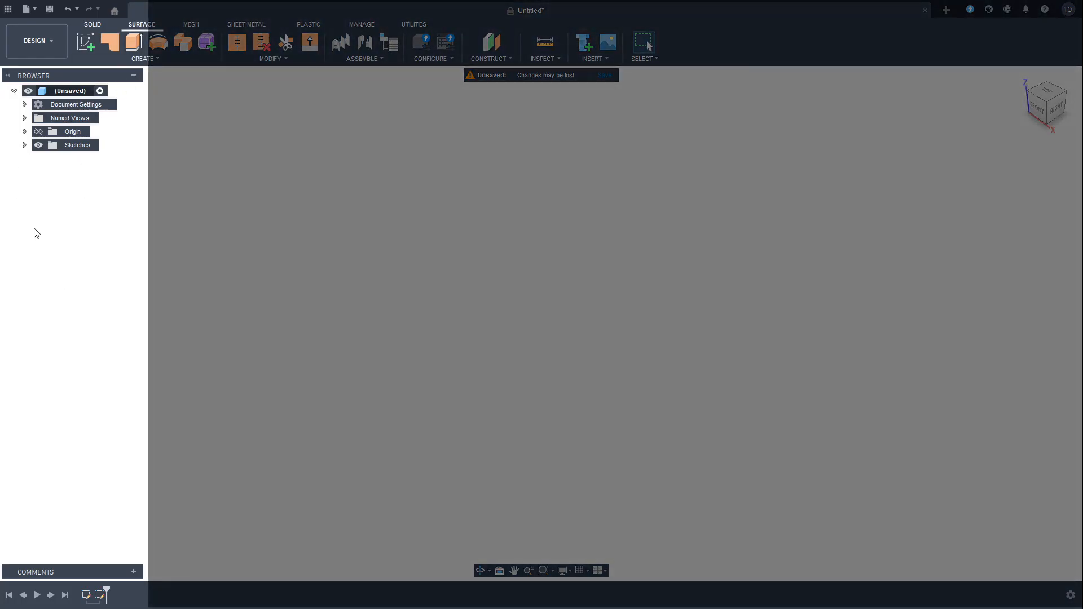
click(24, 131)
click(24, 132)
click(38, 132)
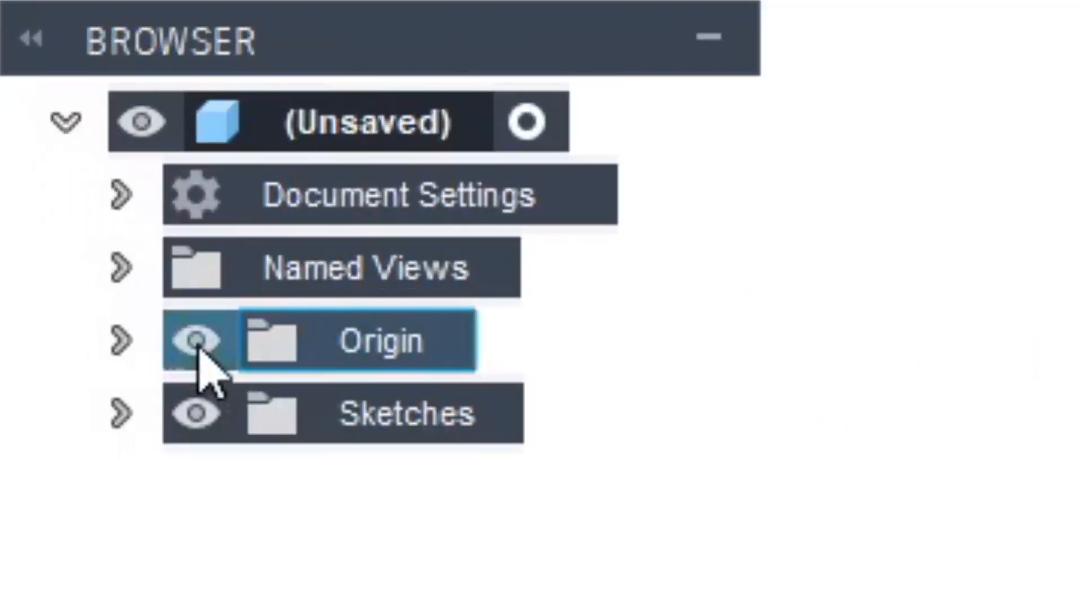
click(196, 341)
click(198, 342)
click(198, 341)
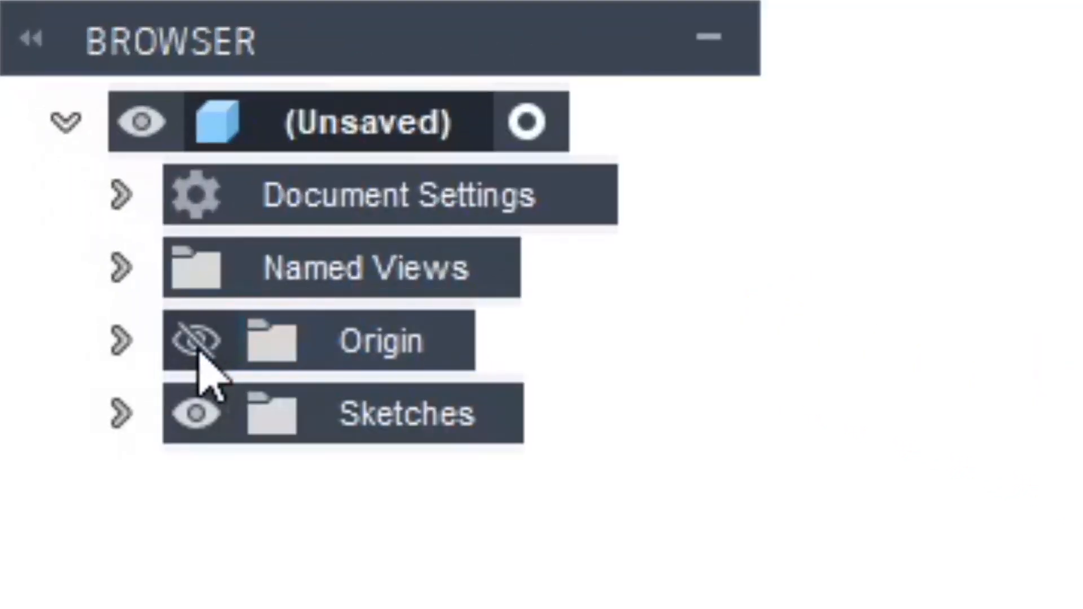
click(197, 341)
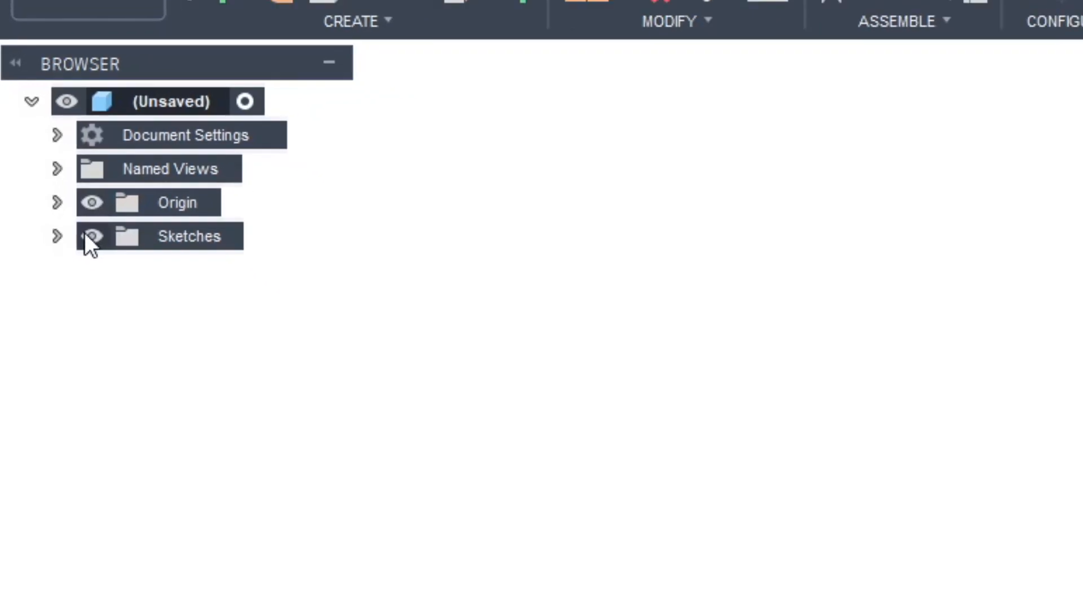
- Show Sketch1 from the Sketches folder briefly, hide it again and collapse the folder
click(56, 236)
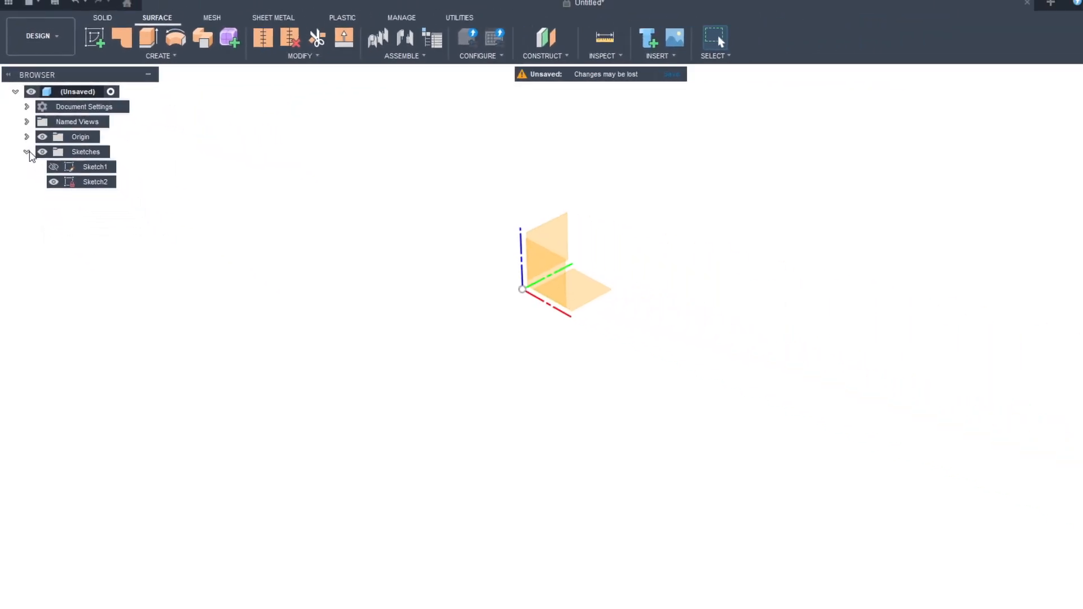
click(48, 159)
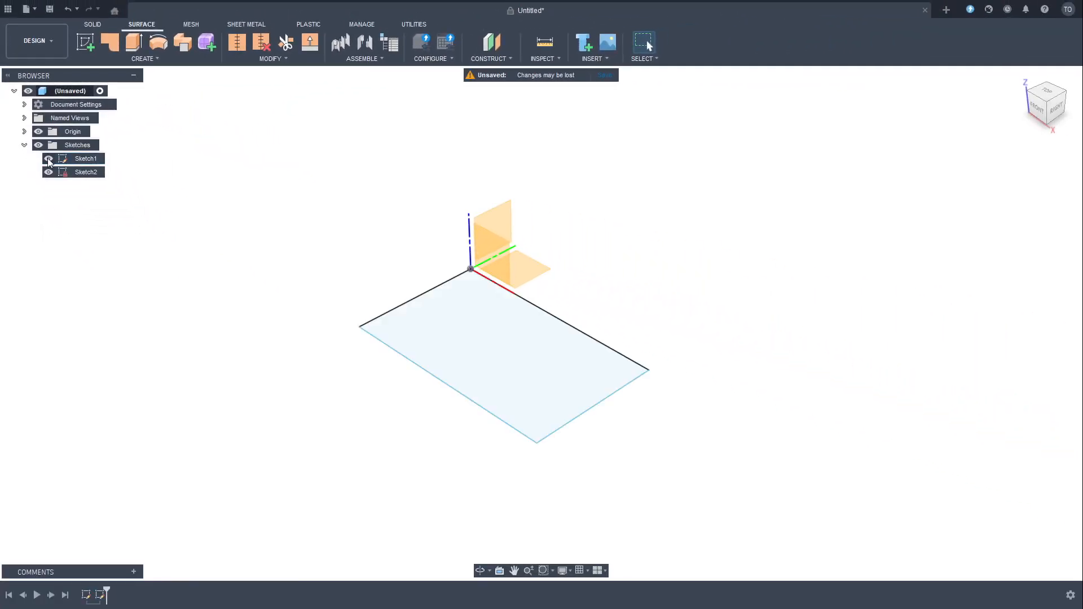
click(49, 159)
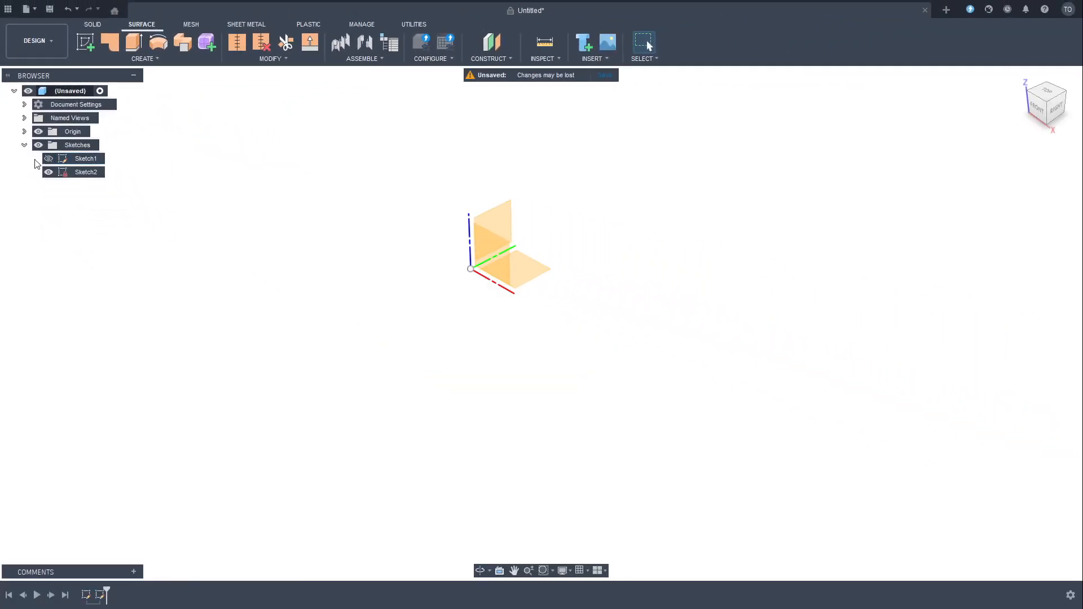
click(24, 146)
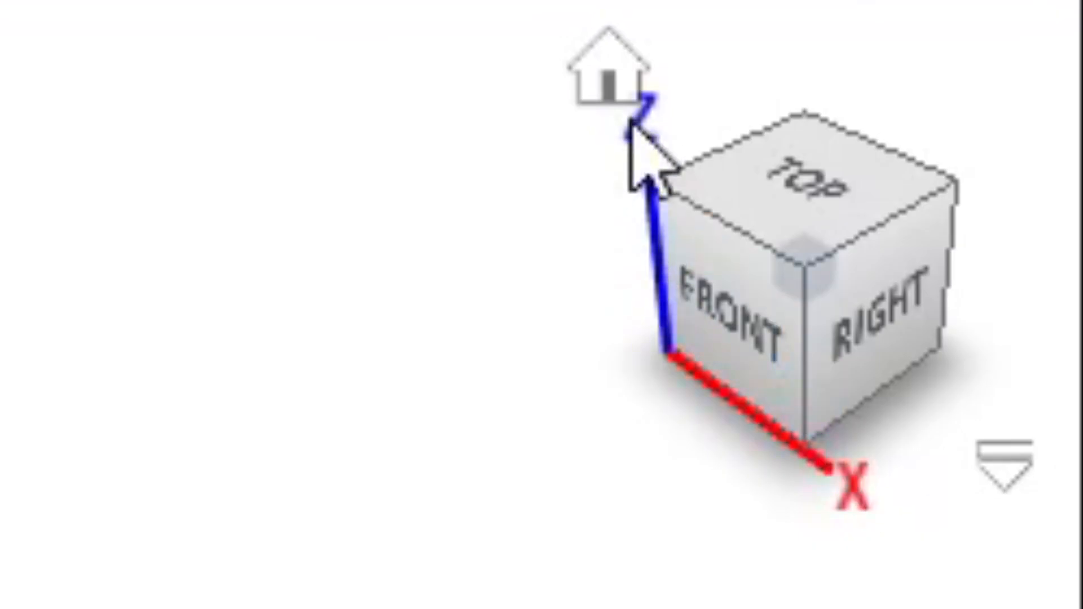
- Look at the origin from the top, back and left orientations, orbit it freely and return to the home view
click(811, 197)
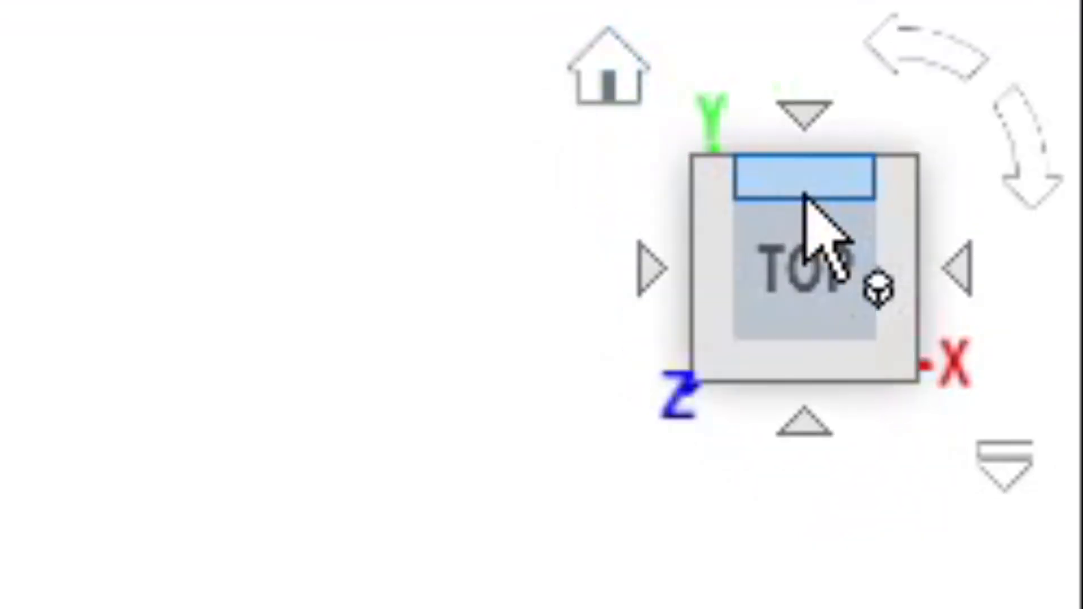
click(806, 110)
click(806, 110)
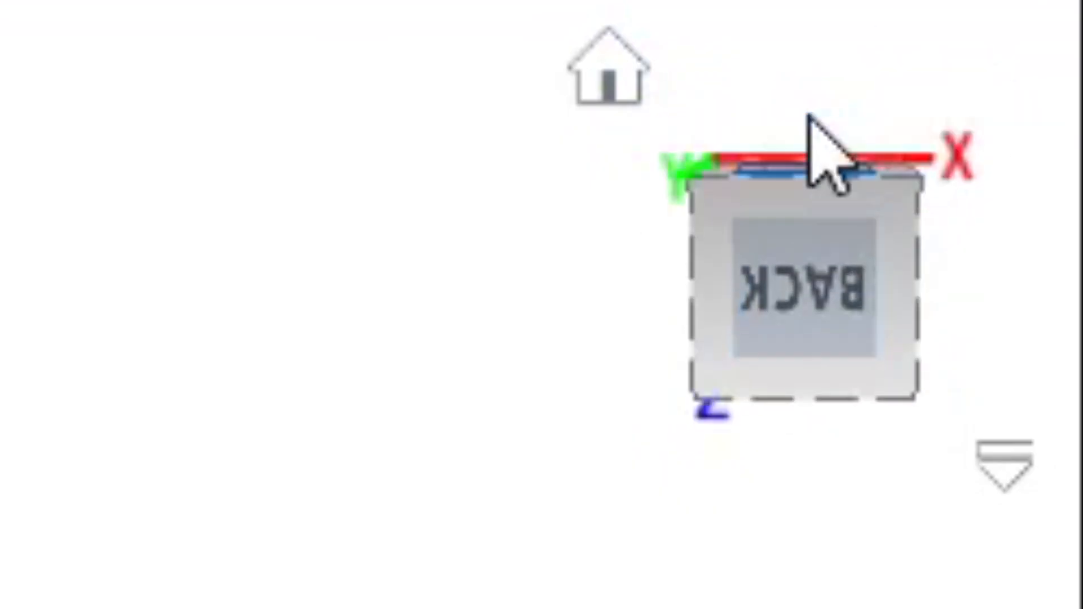
click(652, 268)
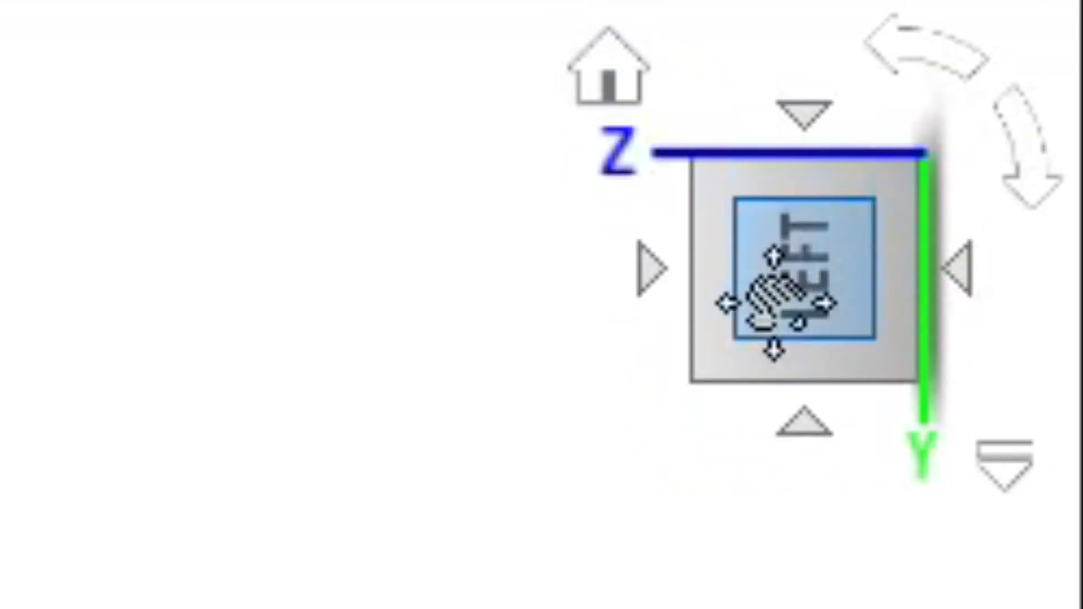
drag(900, 184, 666, 479)
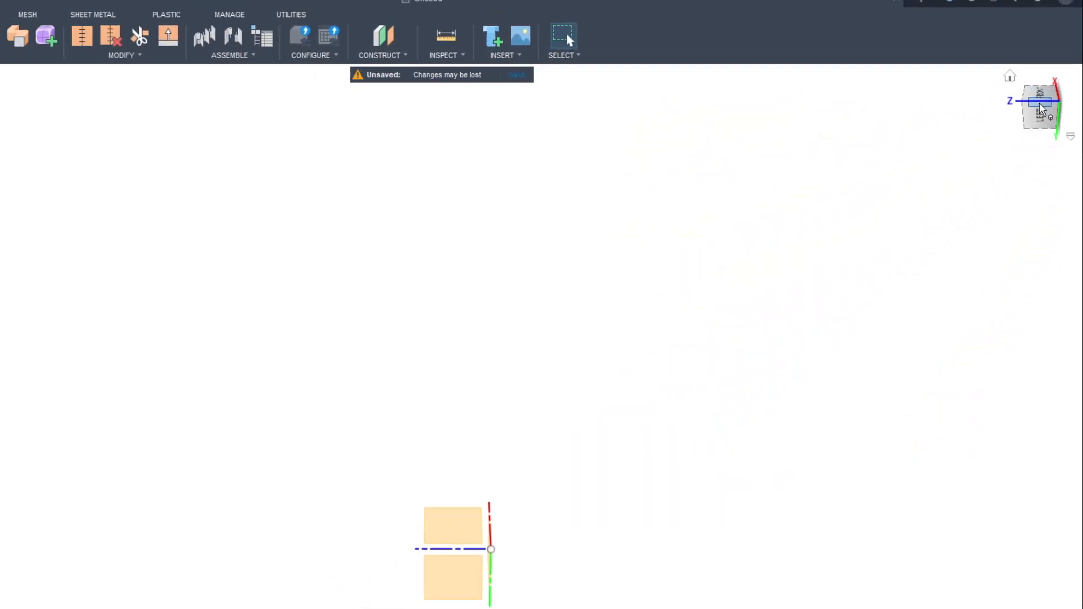
drag(1032, 112, 1036, 103)
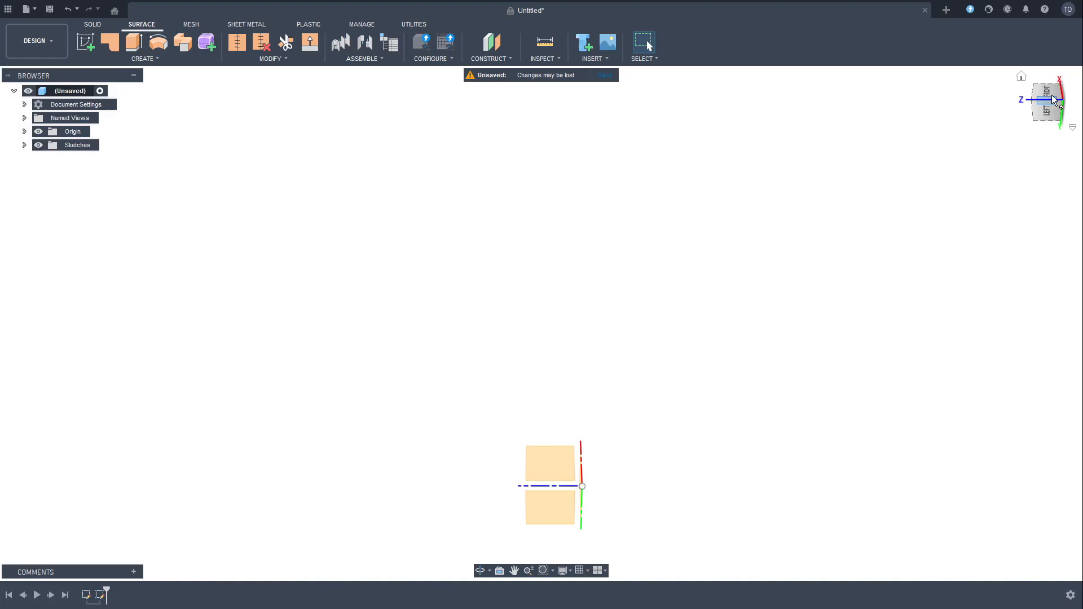
click(1023, 77)
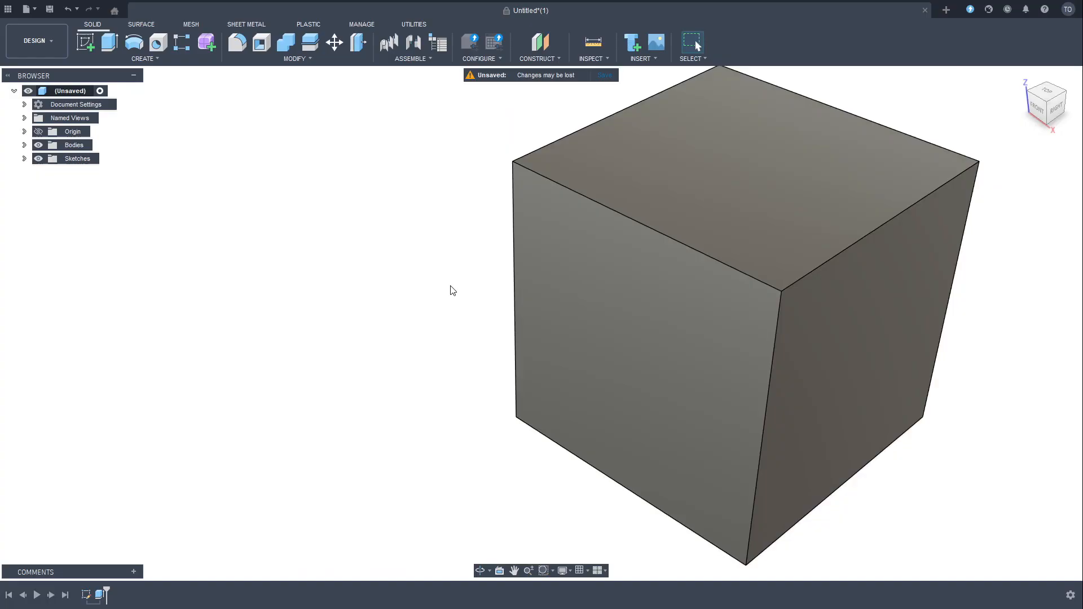
- Examine the cube from near and far by zooming in and out
scroll(455, 276, down, 3)
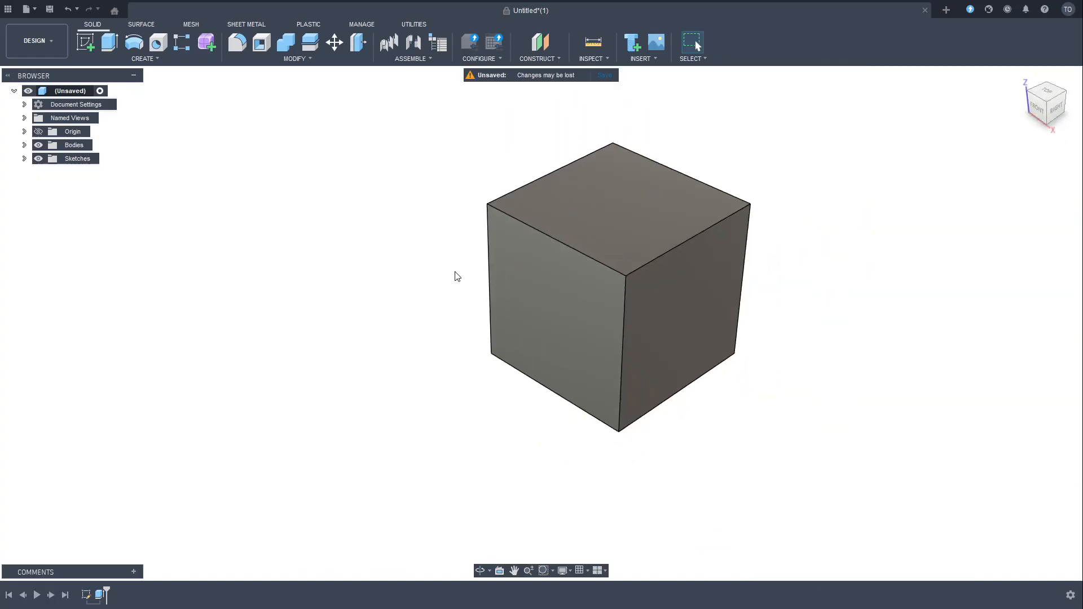
scroll(644, 185, up, 10)
scroll(962, 258, down, 3)
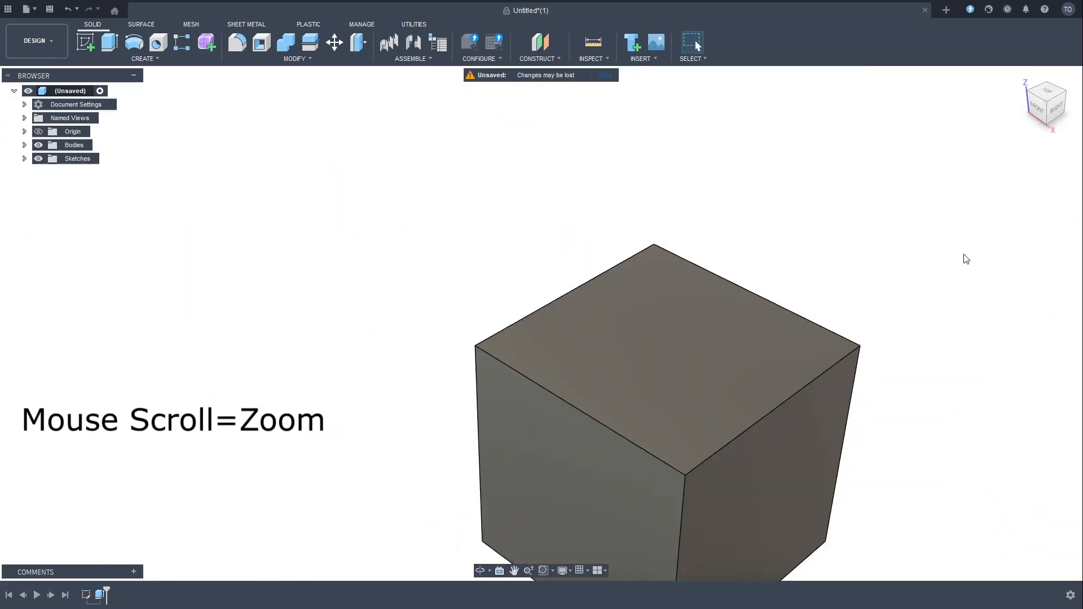
scroll(866, 373, up, 4)
scroll(660, 416, down, 3)
scroll(362, 446, up, 4)
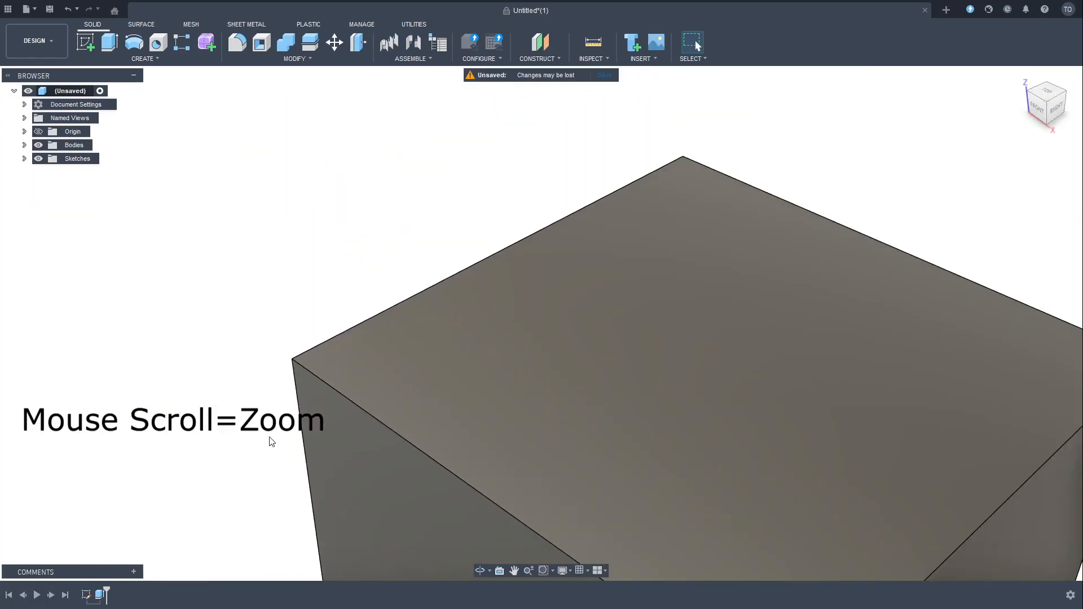
scroll(251, 346, down, 5)
scroll(571, 382, down, 3)
middle_drag(569, 419, 471, 278)
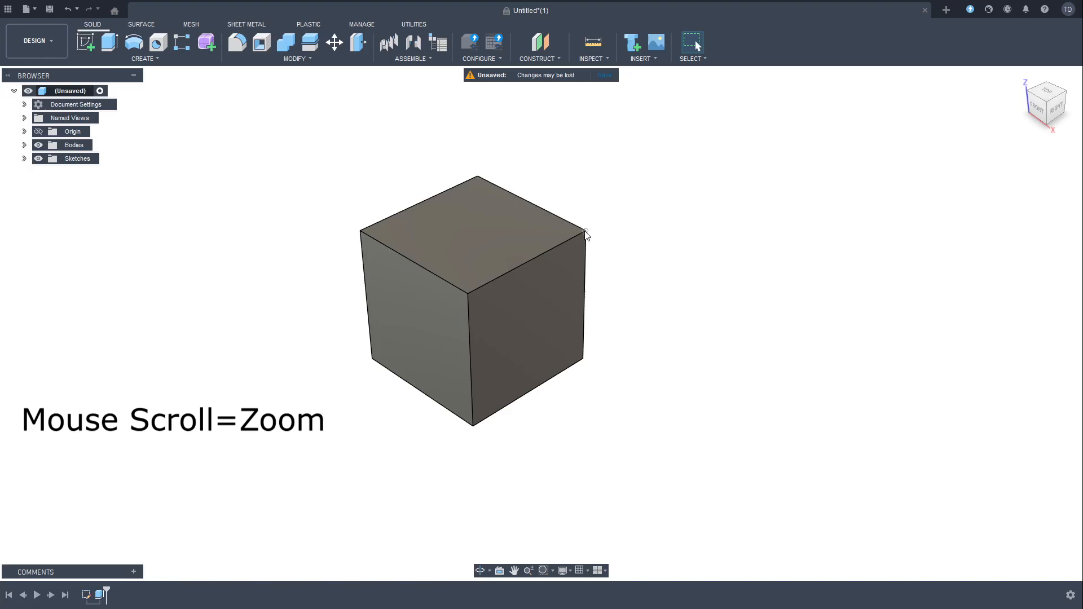
- Zoom in on the individual corners of the cube's top face and back out to the whole cube
scroll(586, 233, up, 10)
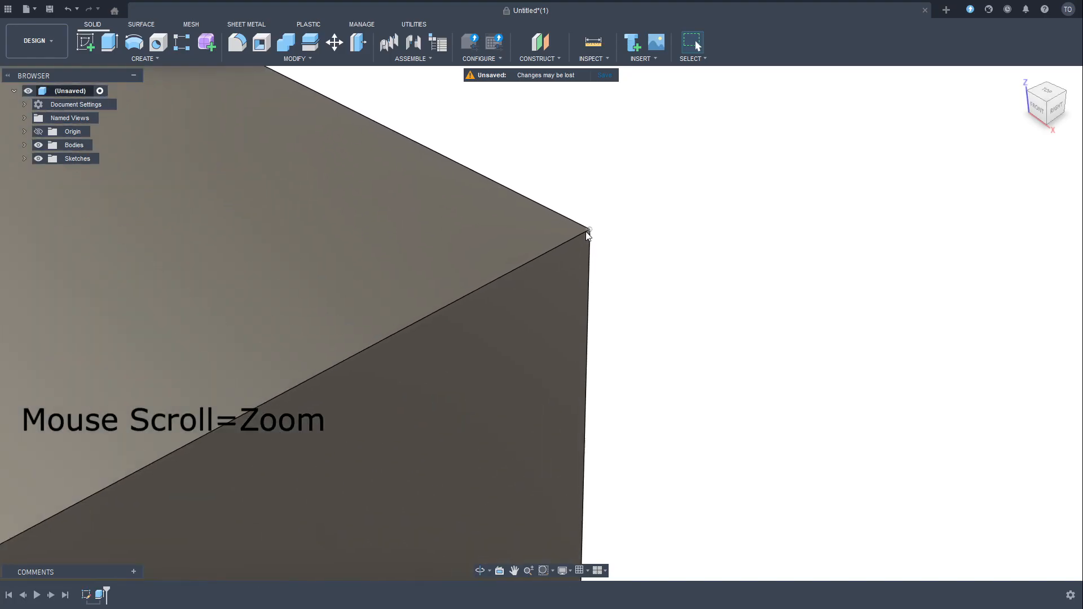
scroll(587, 229, down, 10)
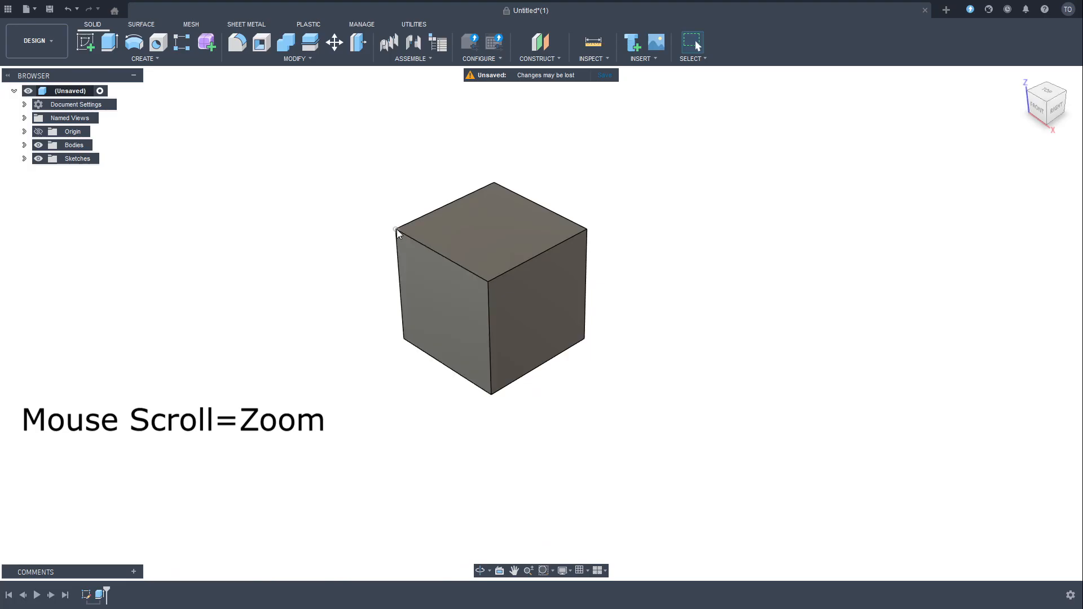
scroll(397, 231, up, 10)
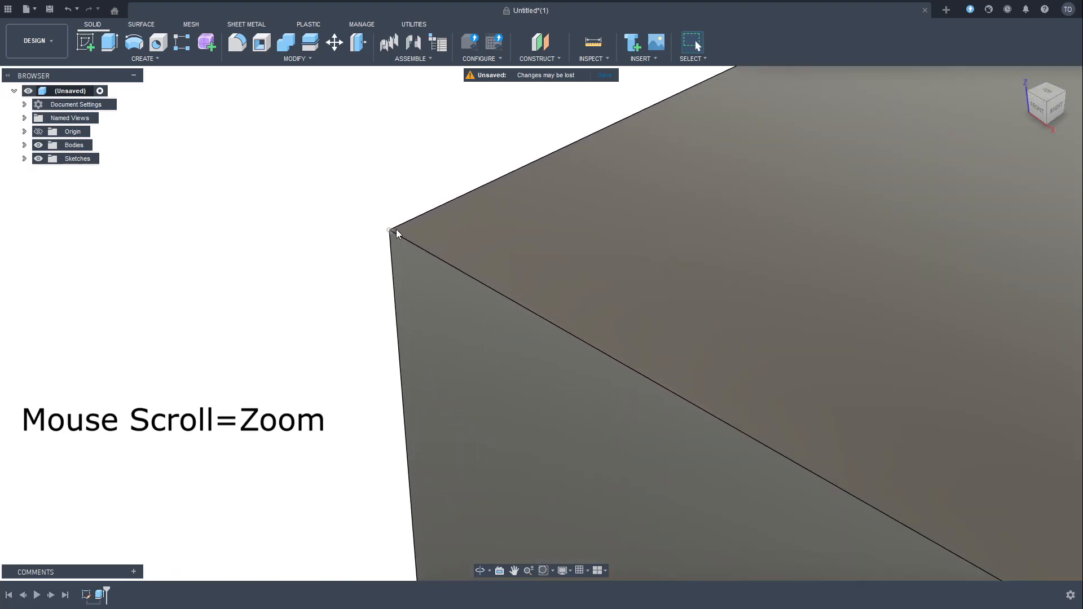
scroll(396, 229, down, 8)
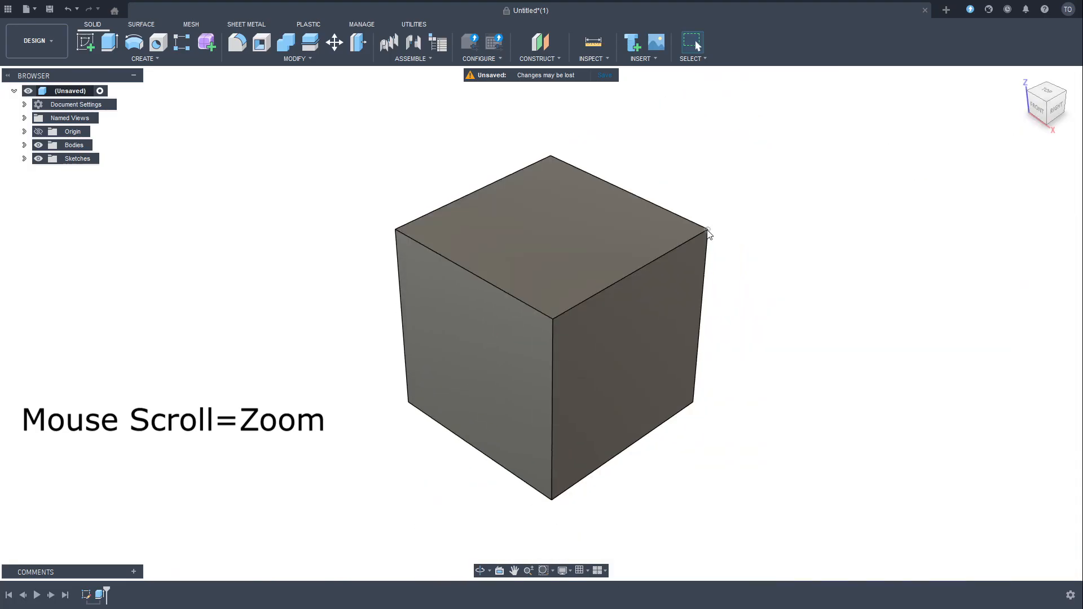
scroll(707, 233, up, 8)
scroll(706, 234, down, 10)
scroll(556, 326, up, 4)
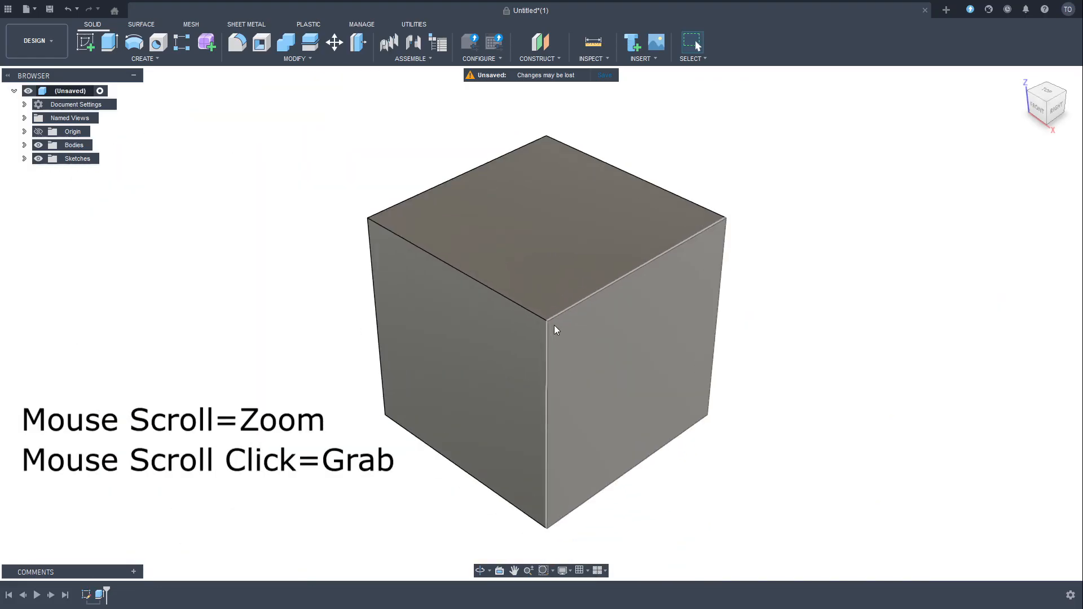
scroll(564, 305, down, 4)
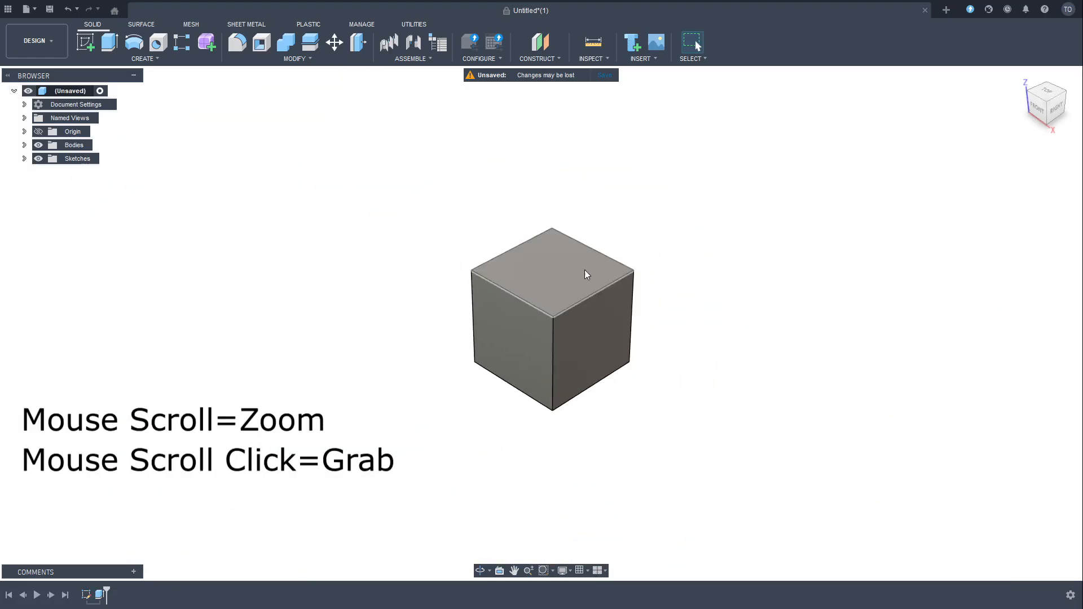
scroll(575, 293, up, 2)
scroll(576, 297, down, 2)
scroll(556, 313, up, 2)
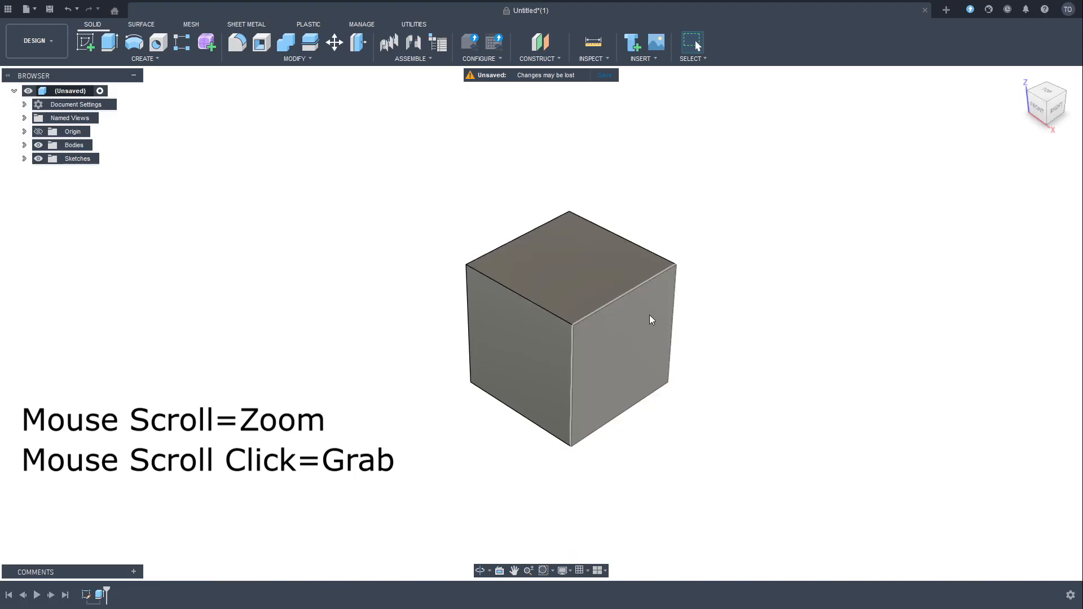
- Pan the cube across the canvas and back to the middle, viewing it at several zoom levels
middle_drag(621, 340, 861, 263)
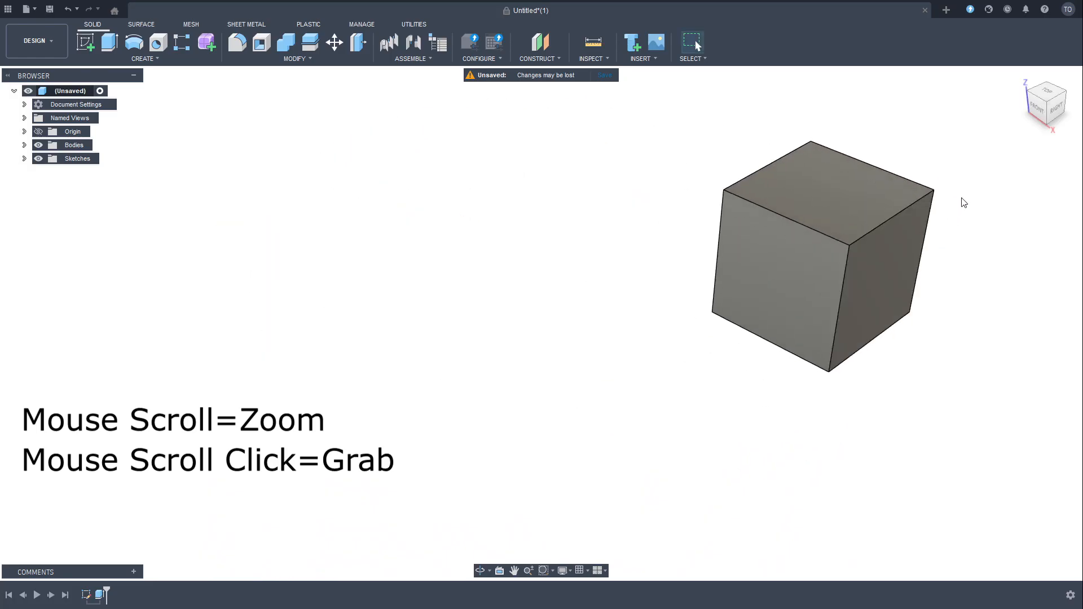
scroll(714, 314, down, 3)
scroll(713, 314, up, 5)
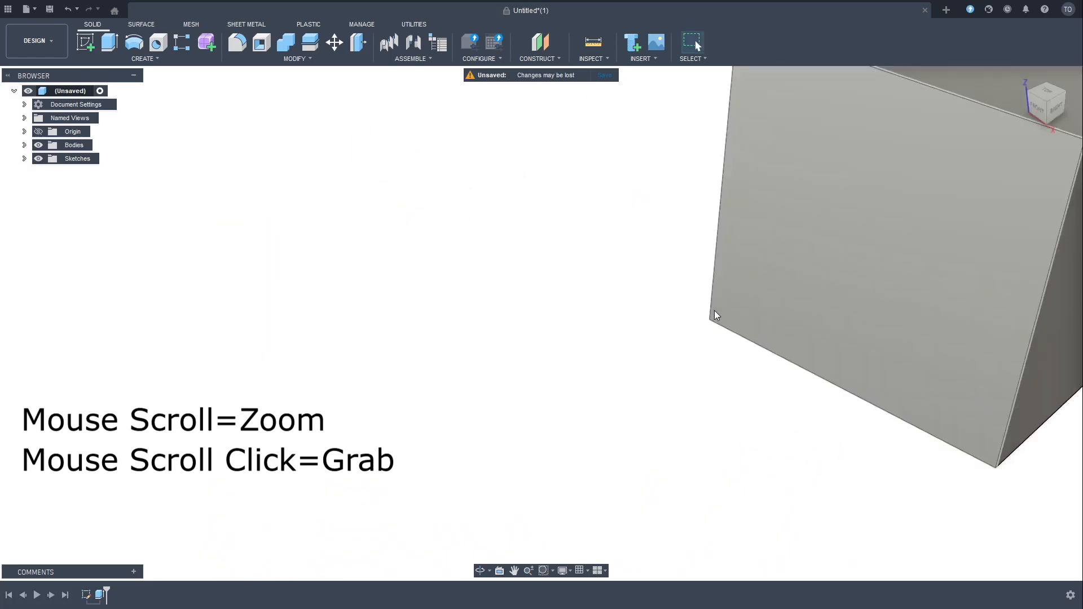
middle_drag(798, 274, 291, 330)
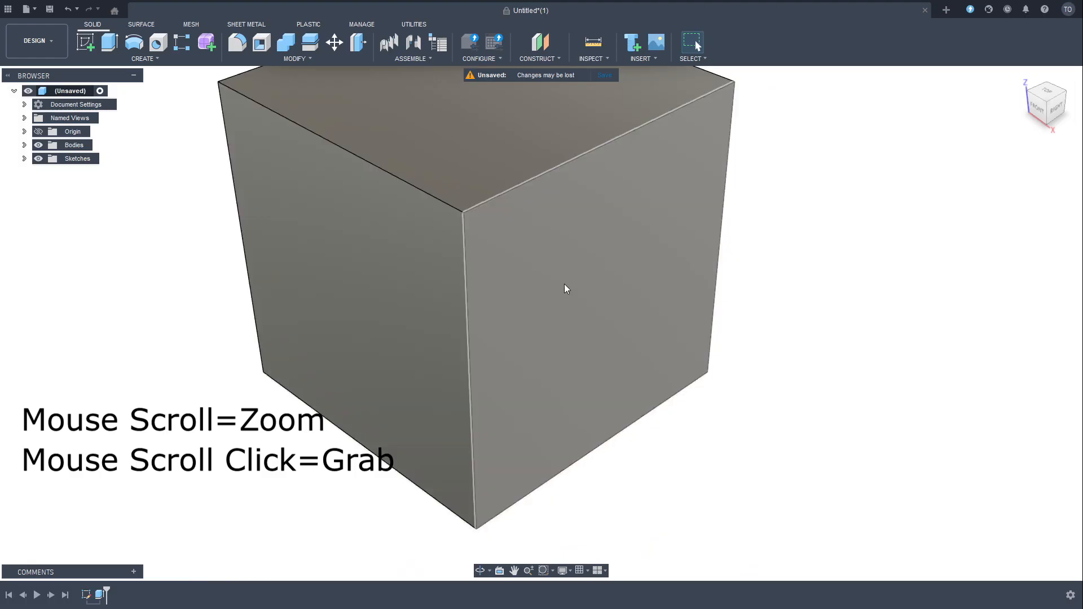
scroll(564, 284, down, 3)
scroll(552, 261, up, 4)
scroll(550, 264, down, 4)
scroll(549, 268, down, 2)
scroll(548, 273, up, 2)
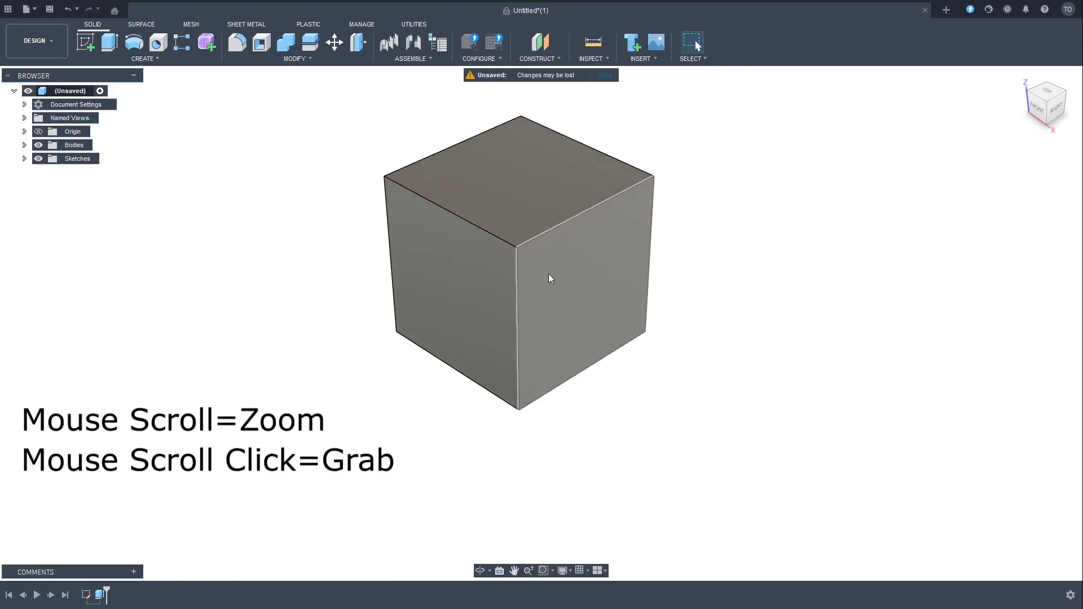
middle_drag(548, 273, 570, 323)
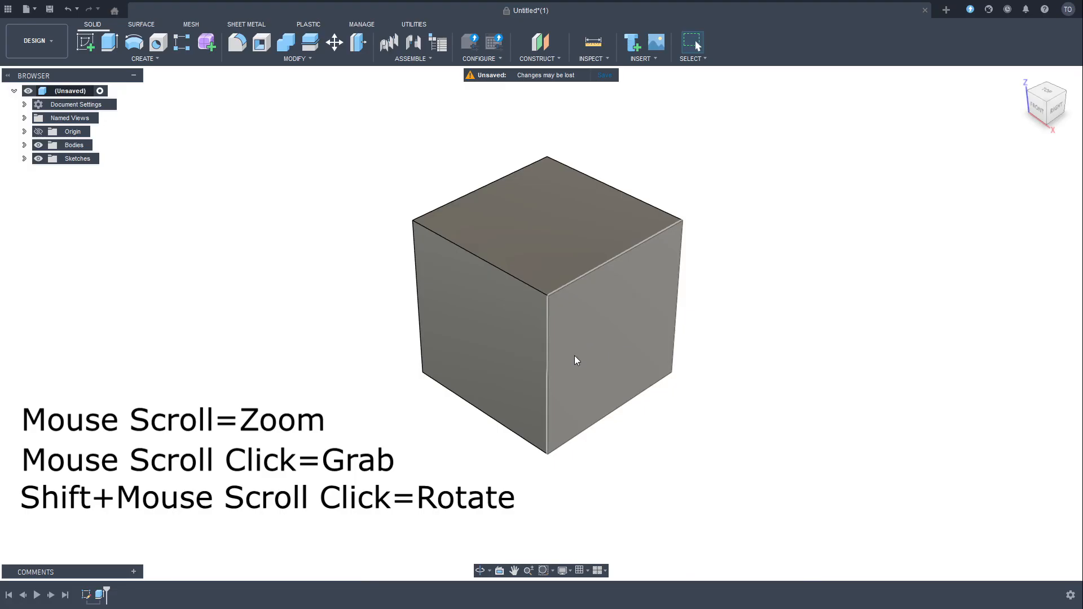
- Orbit around the cube to its bottom face and examine that face up close
shift+middle_drag(575, 356, 591, 338)
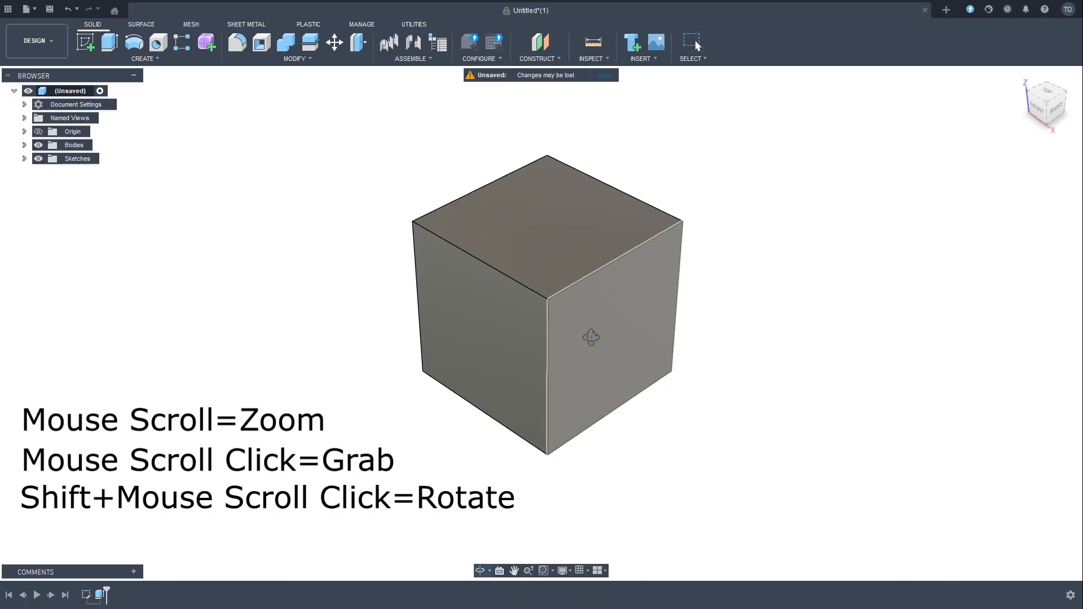
shift+middle_drag(592, 338, 530, 284)
scroll(529, 284, up, 8)
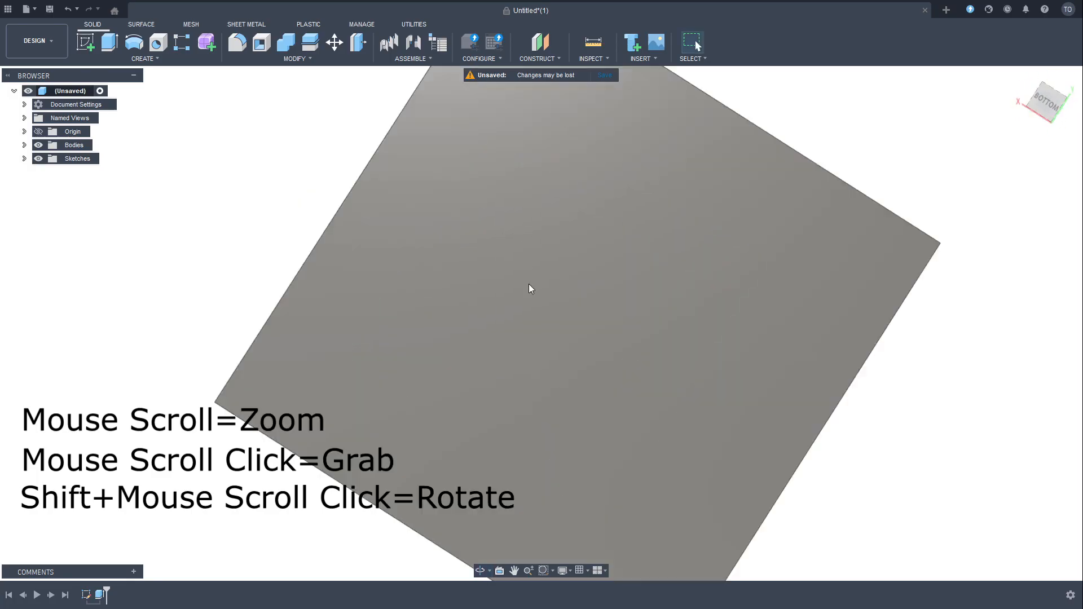
- Orbit back from the underside, restore the home view of the cube, and frame it at a smaller size mid-canvas
scroll(550, 308, down, 8)
scroll(736, 355, down, 6)
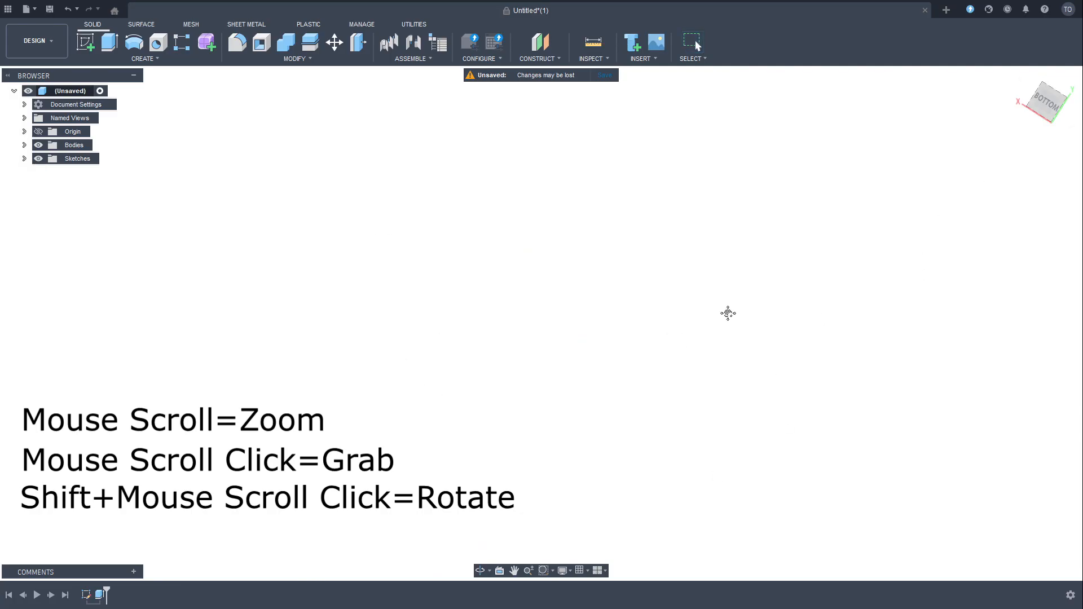
shift+middle_drag(337, 303, 938, 282)
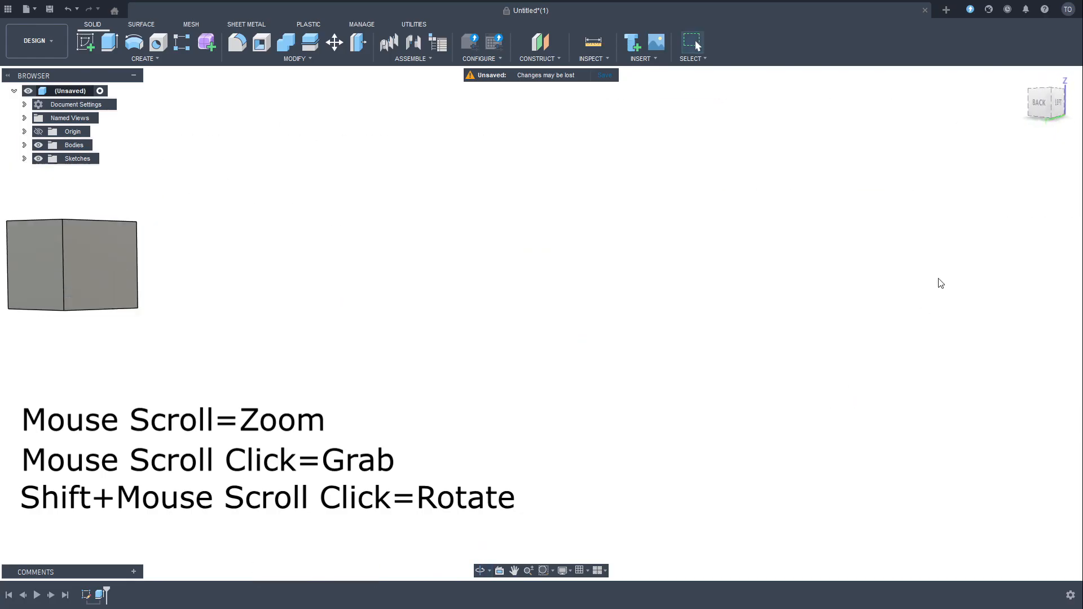
click(1021, 77)
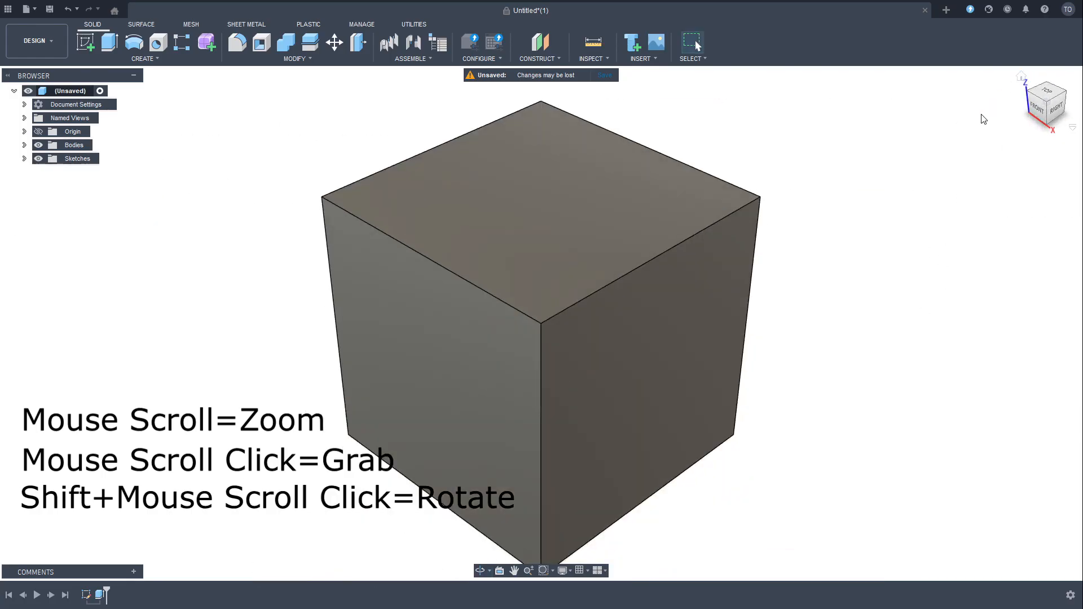
scroll(716, 290, up, 5)
scroll(694, 394, down, 6)
scroll(675, 400, up, 2)
middle_drag(675, 400, 650, 424)
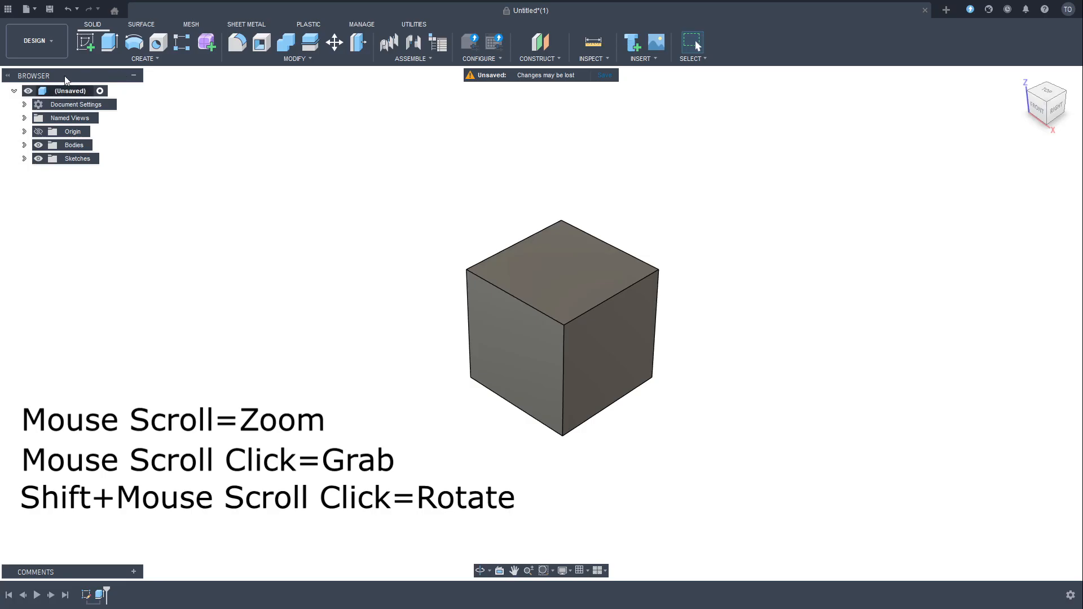
- Expand the Bodies and Sketches folders, show Sketch1, hide and restore Body1, and hide Sketch1 again
click(24, 145)
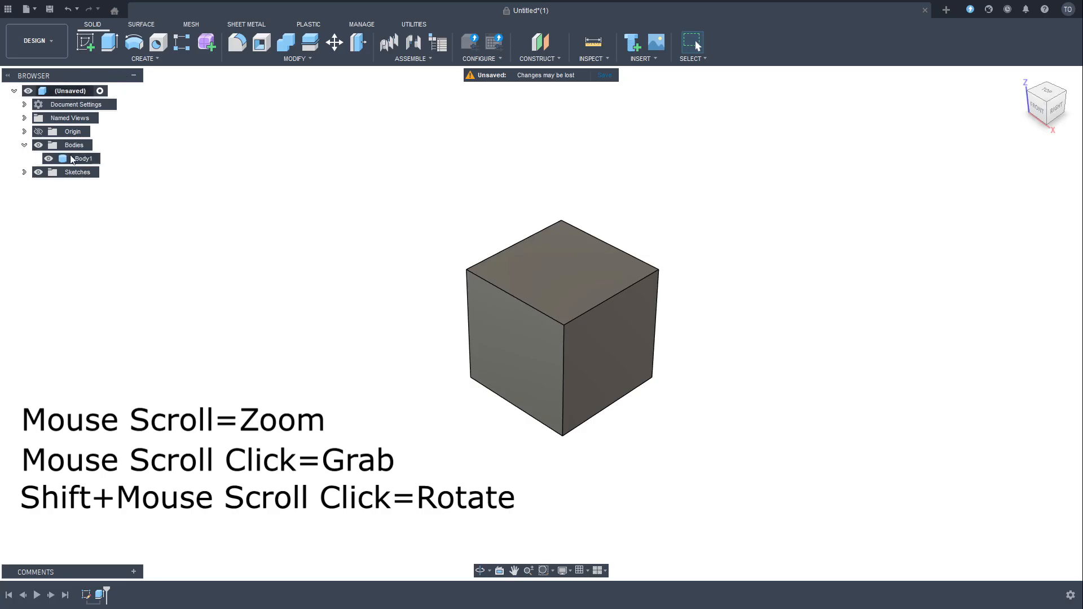
click(24, 173)
click(49, 185)
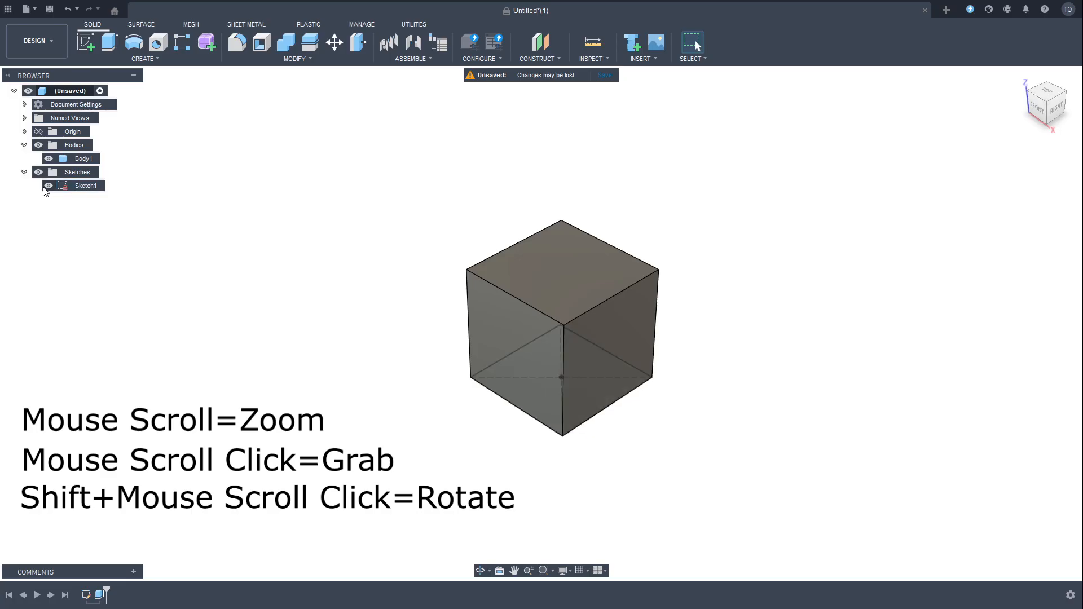
click(49, 158)
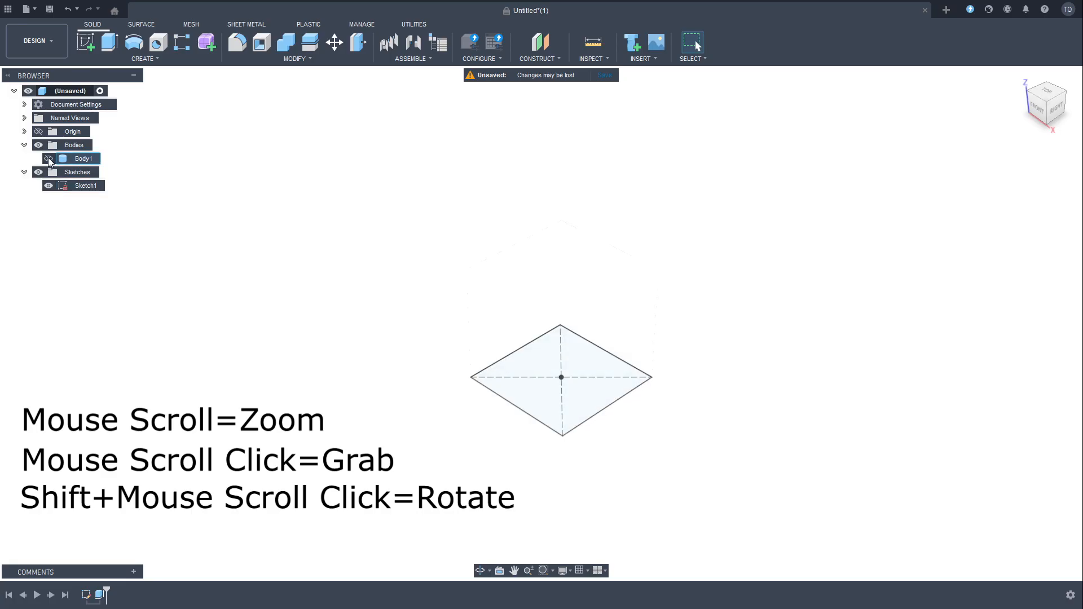
click(48, 158)
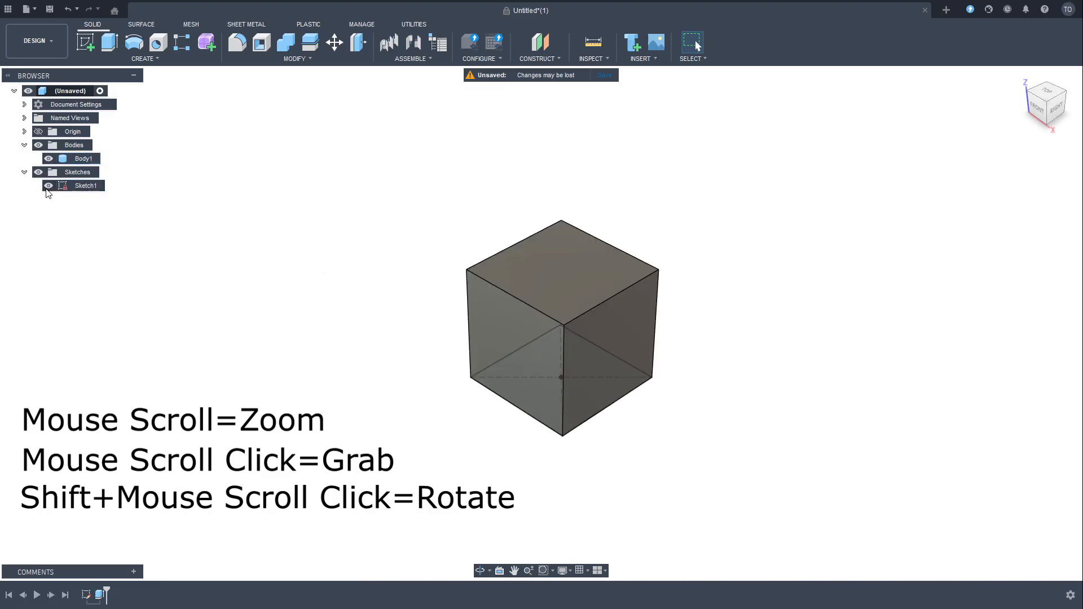
click(49, 186)
- Orbit around the cube to examine its top, side and lower faces from several angles and zoom levels
mouse_move(405, 407)
middle_down()
mouse_move(439, 381)
mouse_move(497, 423)
mouse_move(660, 438)
mouse_move(535, 382)
mouse_move(543, 390)
mouse_move(523, 402)
middle_up()
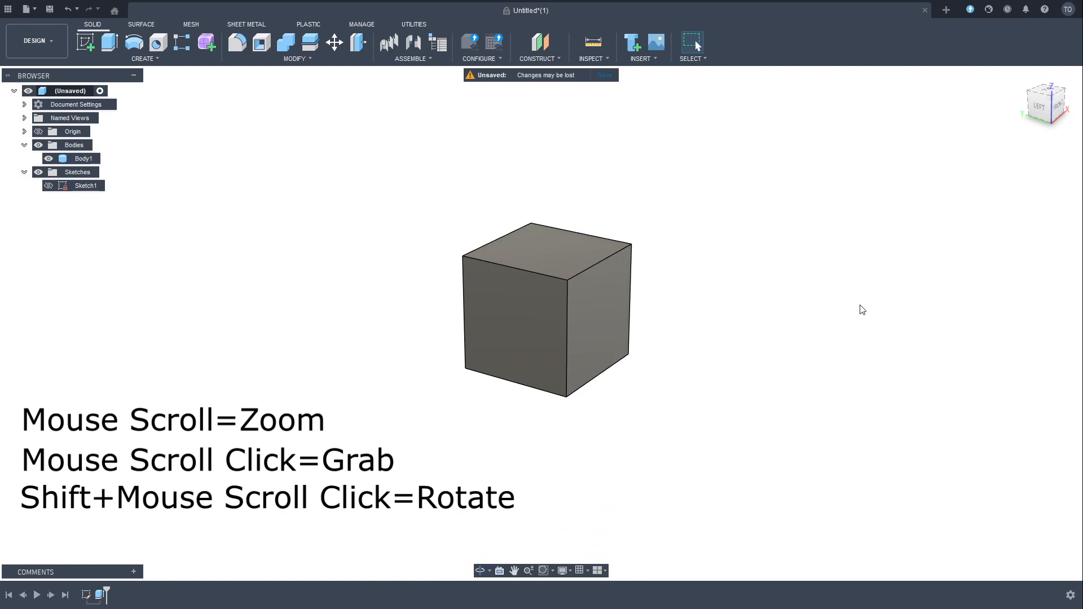
middle_drag(683, 312, 578, 371)
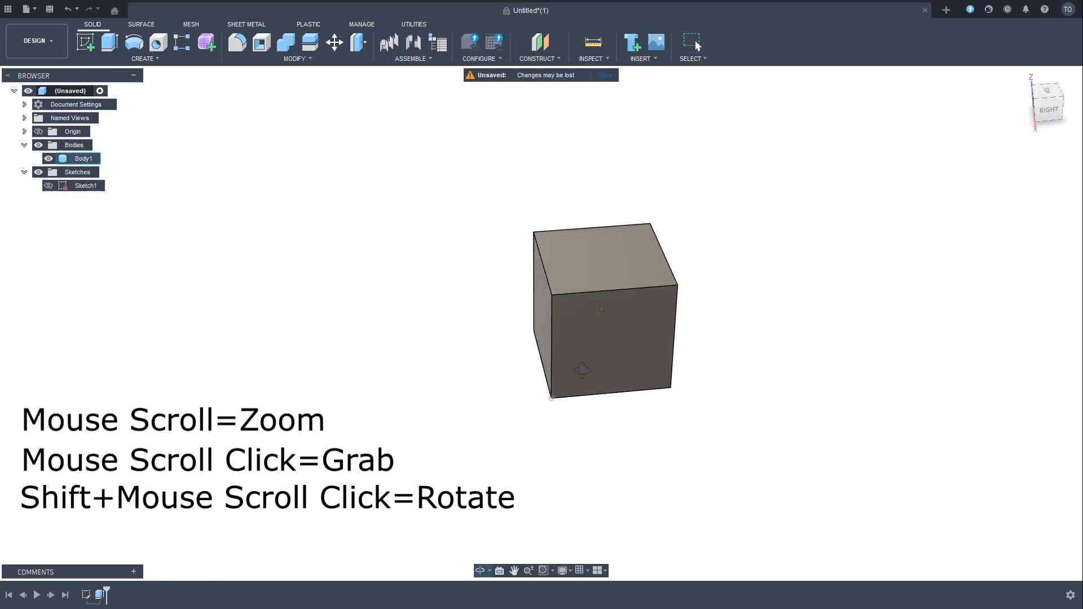
mouse_move(561, 307)
shift+middle_down()
mouse_move(612, 321)
mouse_move(619, 357)
mouse_move(474, 265)
mouse_move(703, 319)
mouse_move(639, 329)
mouse_move(590, 320)
mouse_move(543, 362)
mouse_move(609, 274)
mouse_move(564, 320)
mouse_move(598, 285)
mouse_move(583, 312)
mouse_move(578, 273)
mouse_move(546, 326)
mouse_move(561, 329)
mouse_move(574, 212)
shift+middle_up()
scroll(577, 272, down, 2)
scroll(578, 272, up, 6)
scroll(561, 256, down, 4)
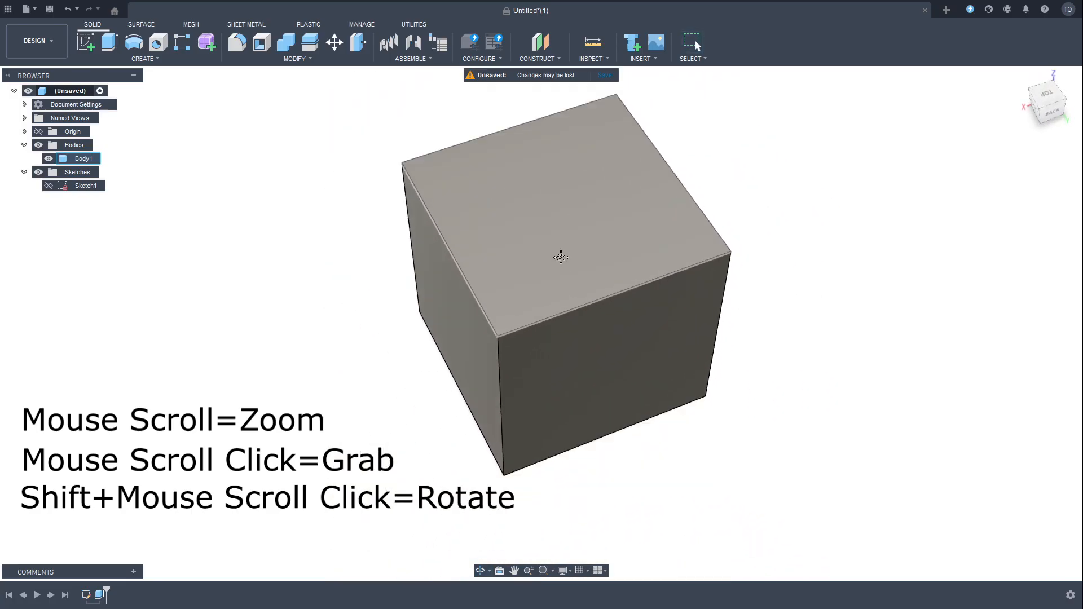
shift+middle_drag(543, 328, 541, 389)
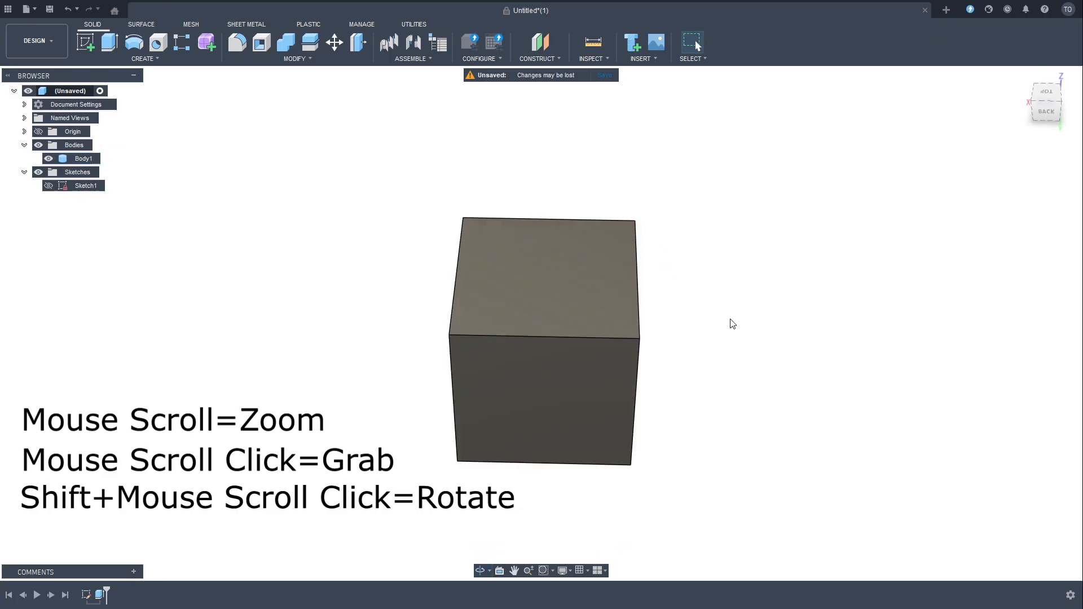
shift+middle_drag(732, 324, 637, 316)
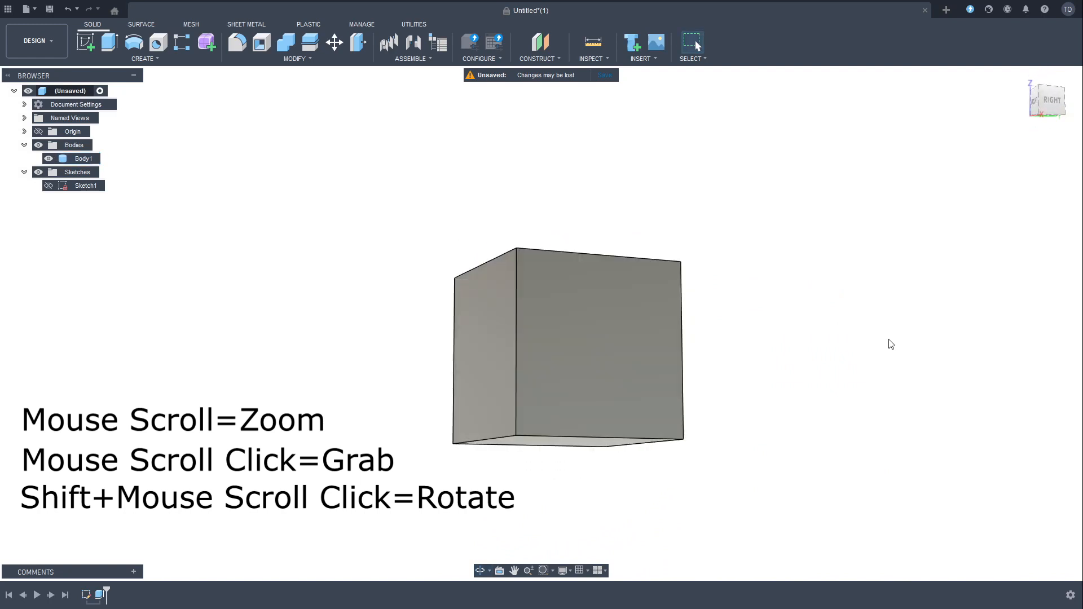
scroll(777, 358, down, 3)
shift+middle_drag(777, 357, 537, 399)
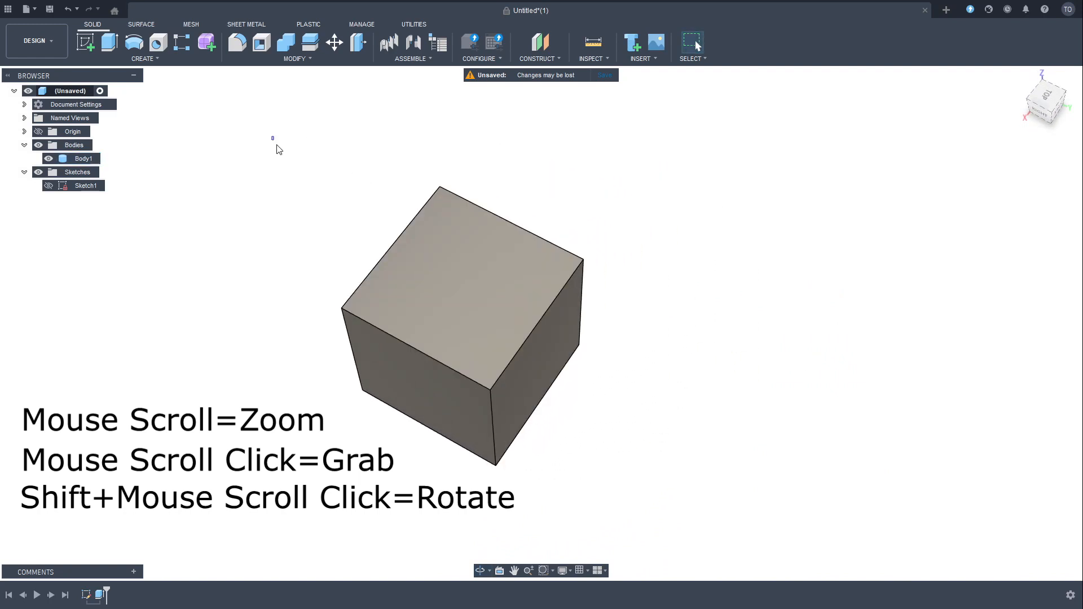
- Select the entire cube with a selection window and delete it
drag(273, 138, 699, 504)
key(Delete)
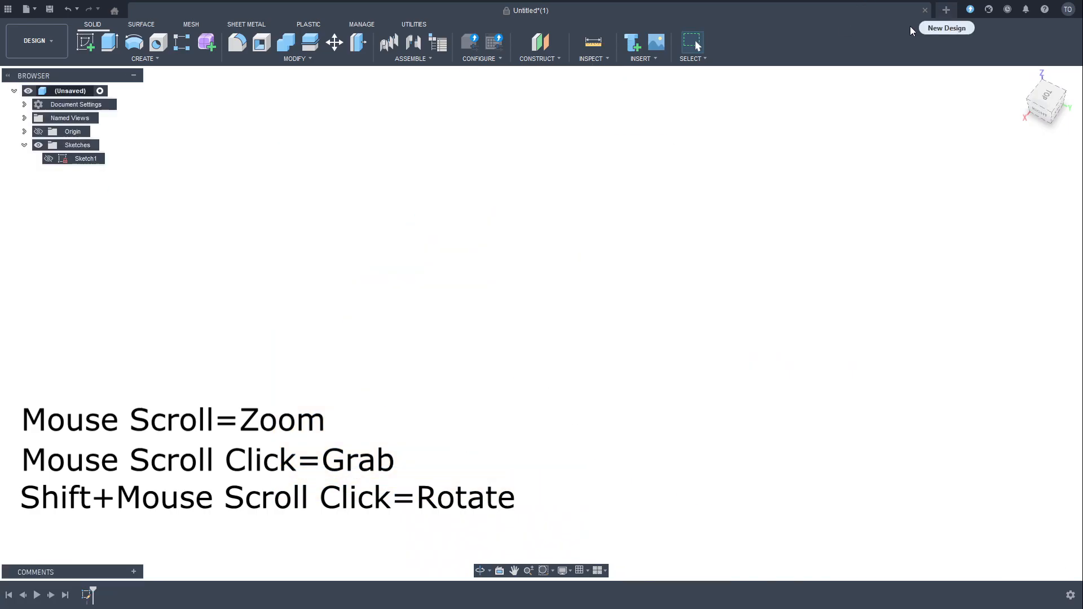
- Open a new, empty design and close the old untitled one
click(947, 9)
click(522, 10)
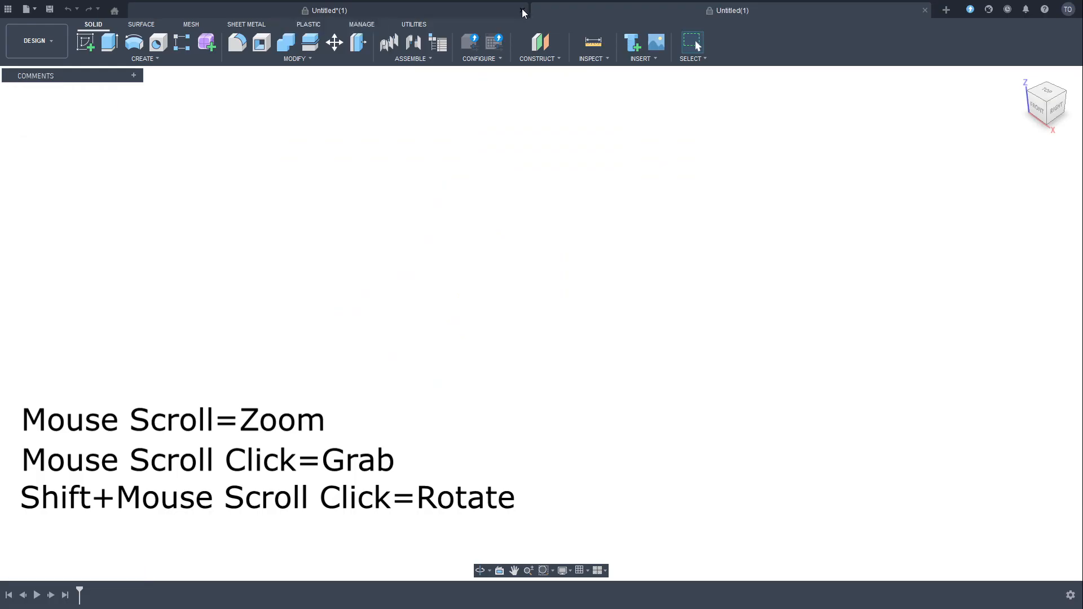
click(597, 315)
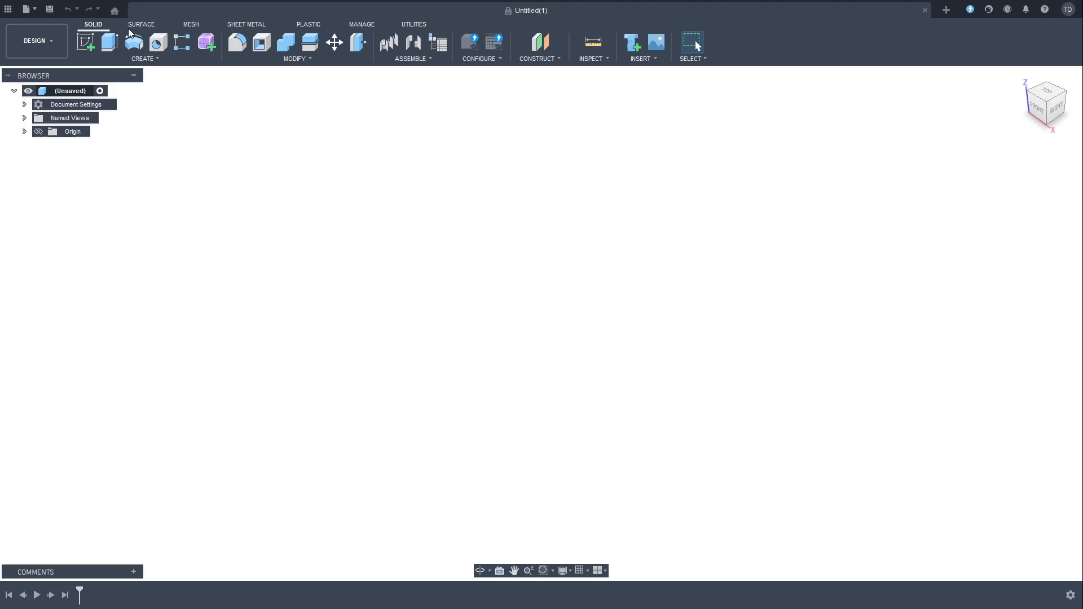
- Create a sketch on the horizontal origin plane, looking at the origin planes from several angles before choosing it
click(86, 43)
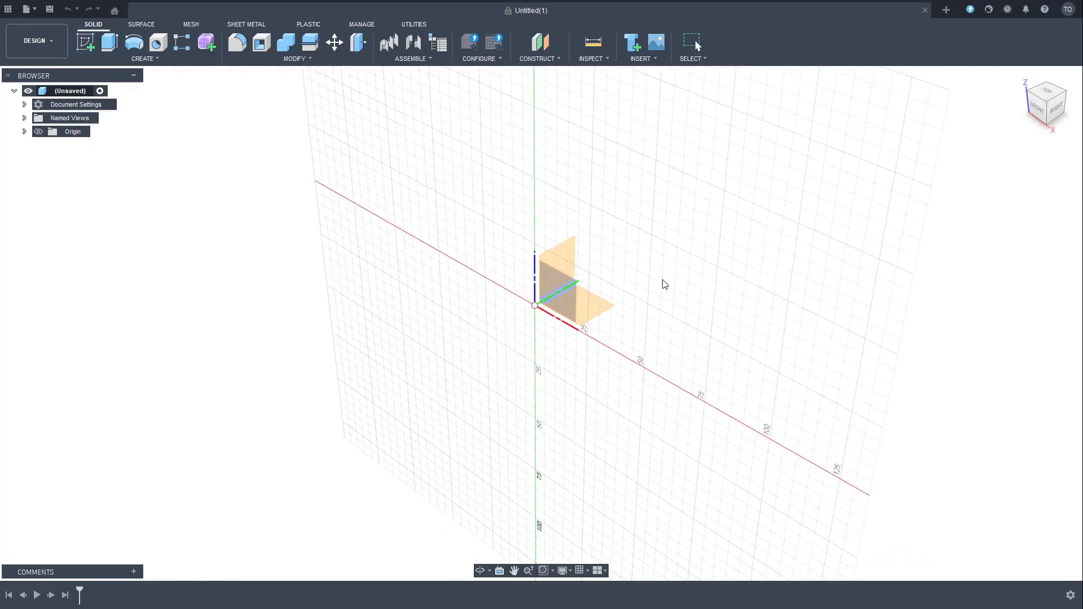
shift+middle_drag(671, 298, 742, 281)
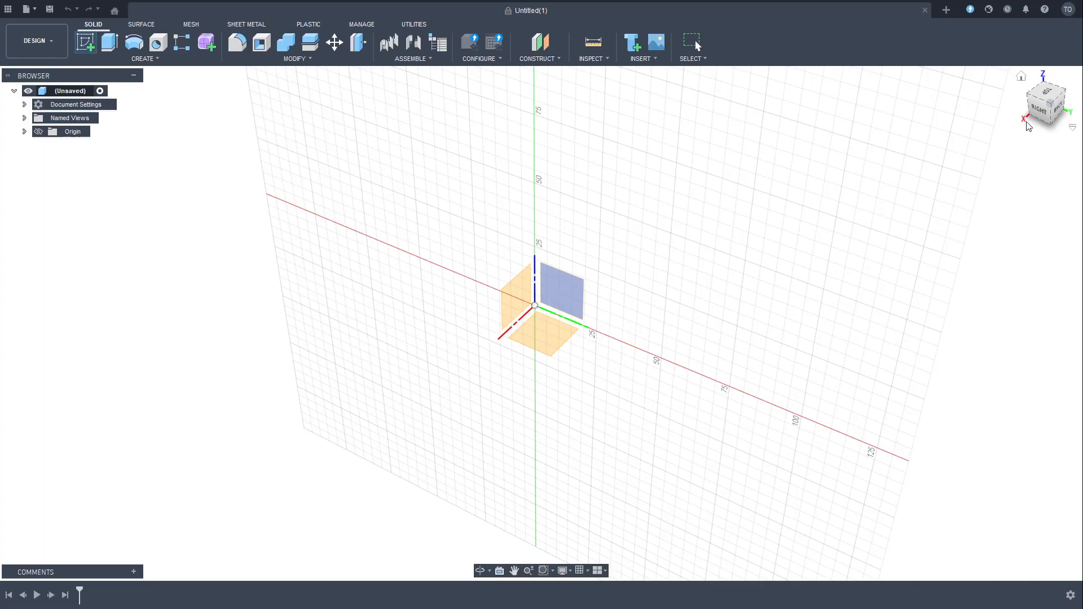
shift+middle_drag(1024, 126, 959, 141)
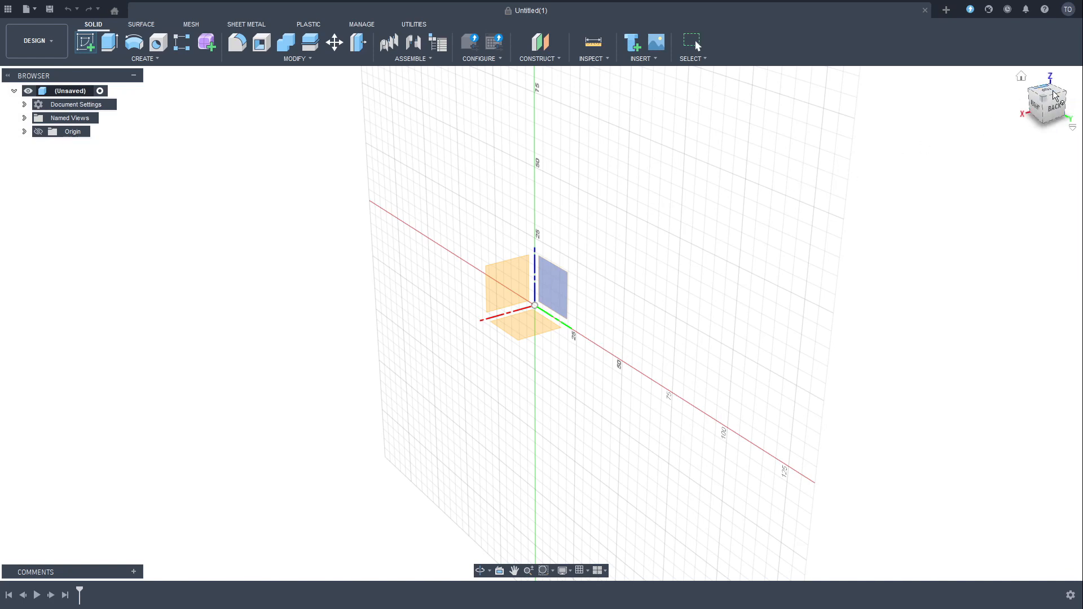
shift+middle_drag(813, 177, 836, 201)
click(554, 344)
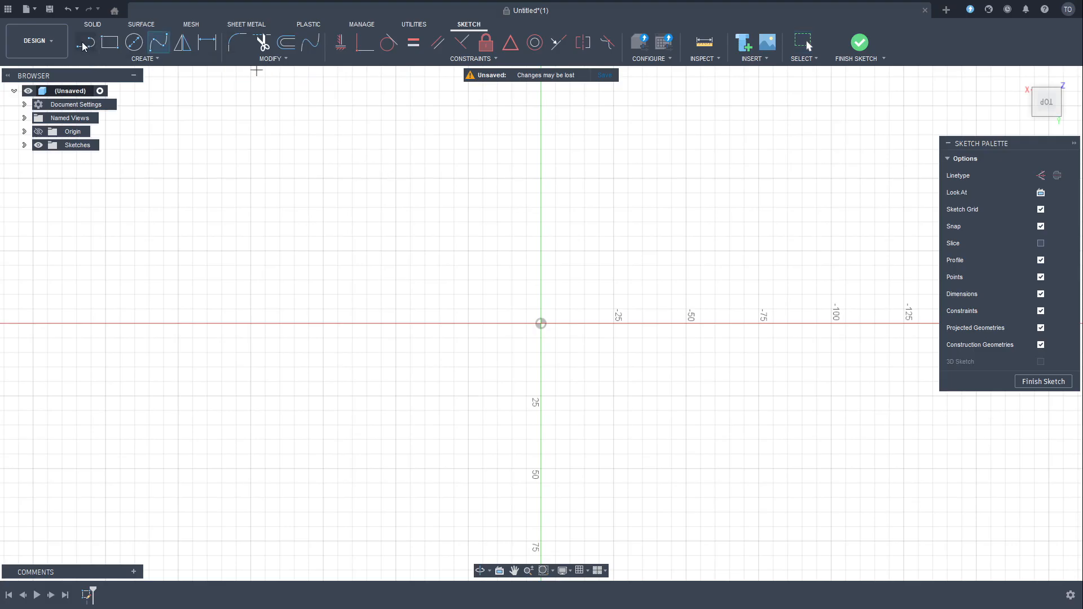
- Draw a vertical line 50 mm long upward from the origin
click(83, 48)
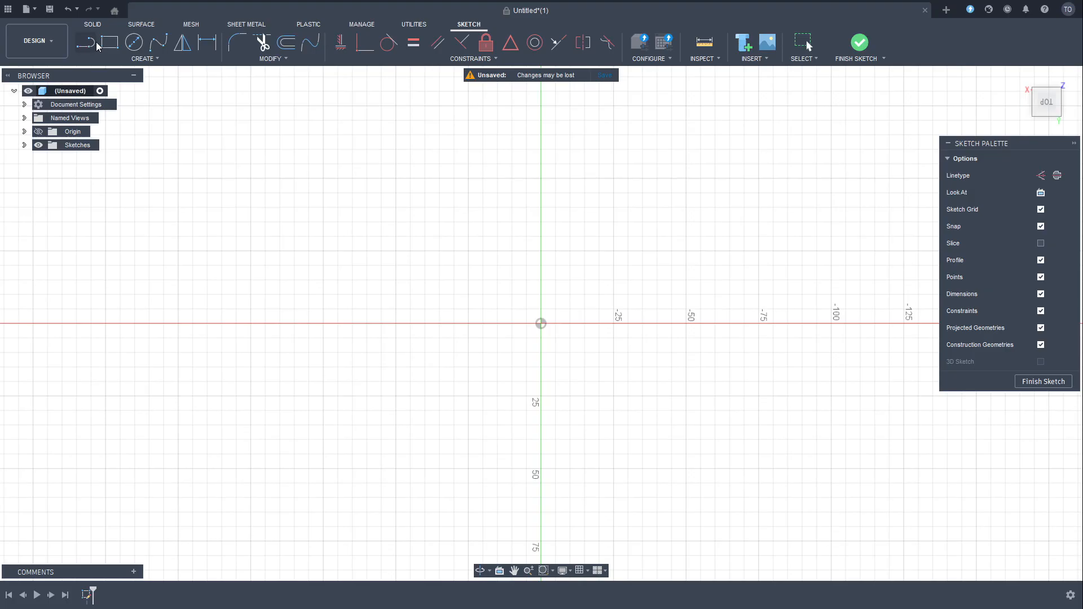
click(96, 46)
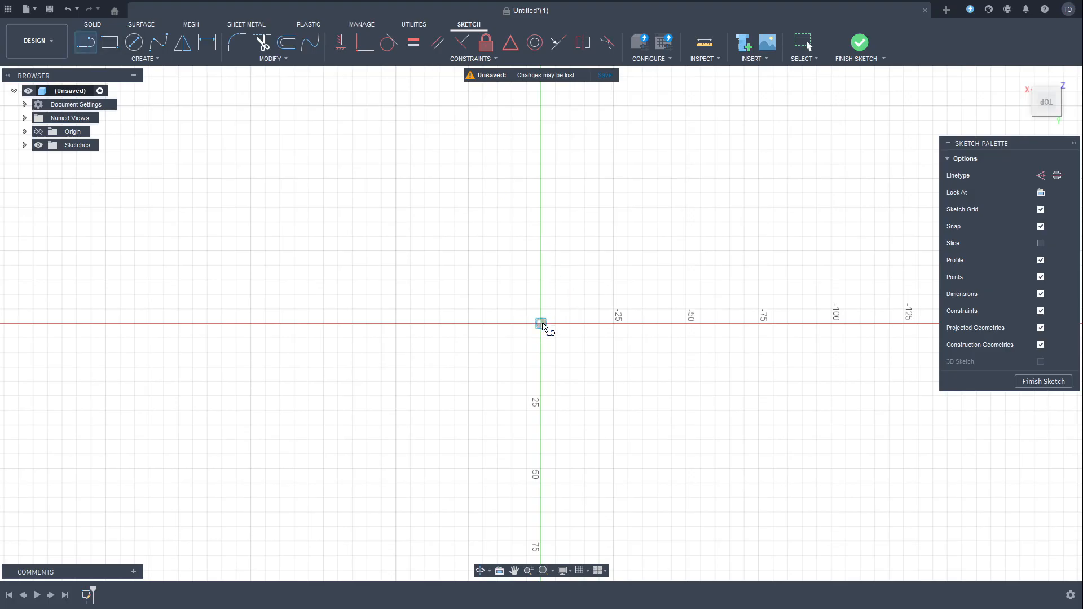
click(541, 324)
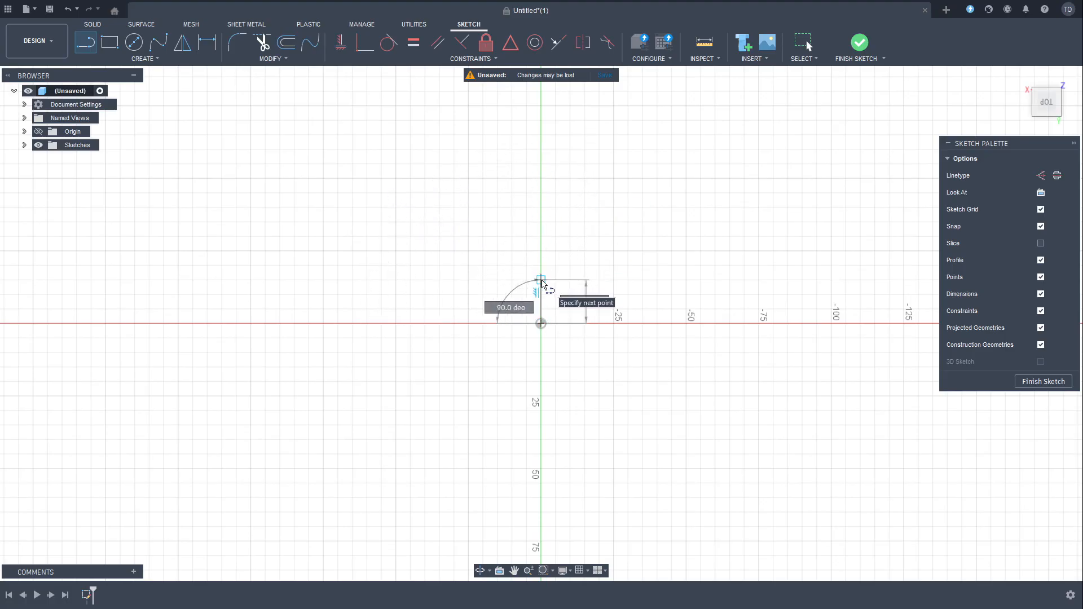
text(50)
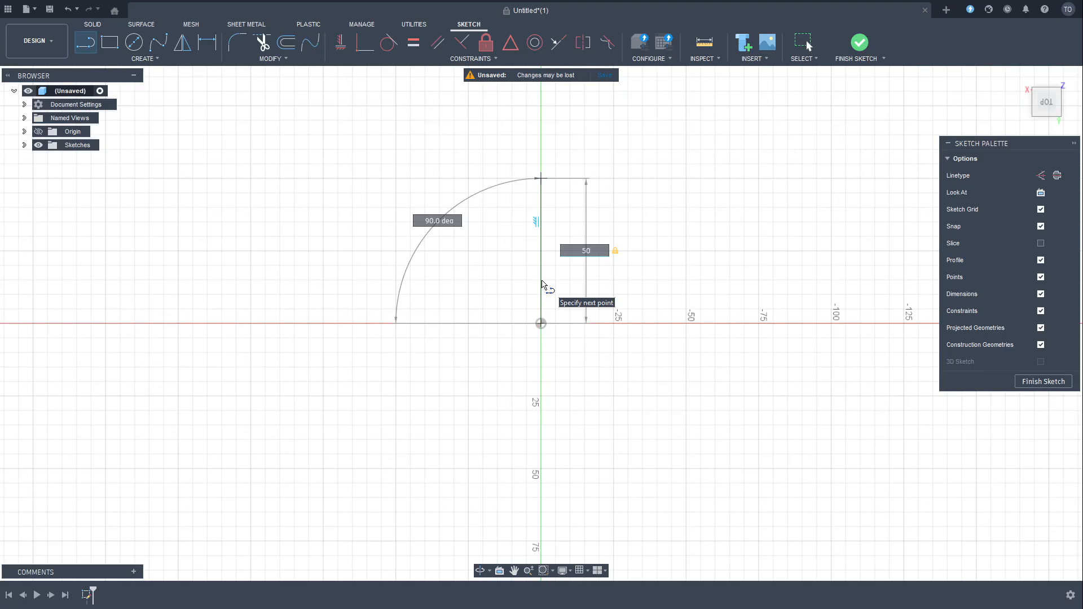
key(Return)
key(Escape)
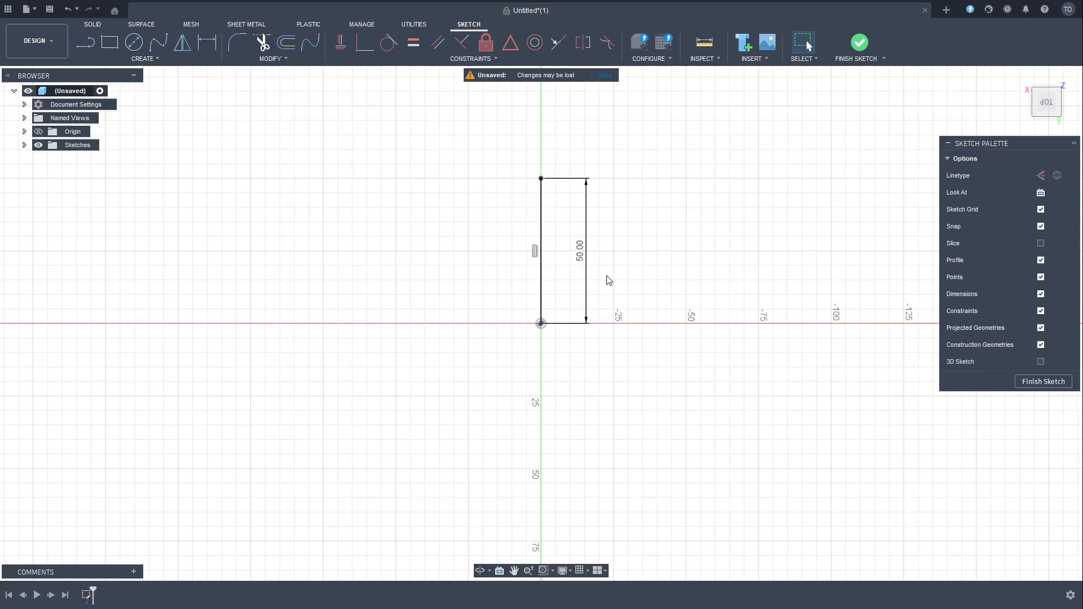
- Change the vertical line's length dimension to 40 mm and set it back to 50 mm
double_click(581, 258)
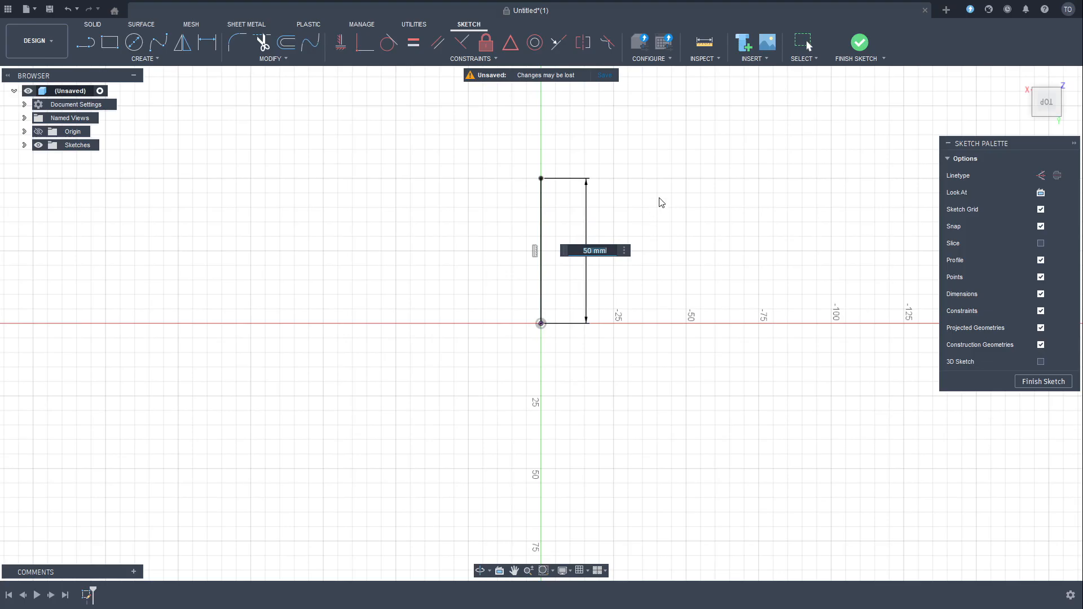
text(40)
key(Return)
double_click(577, 263)
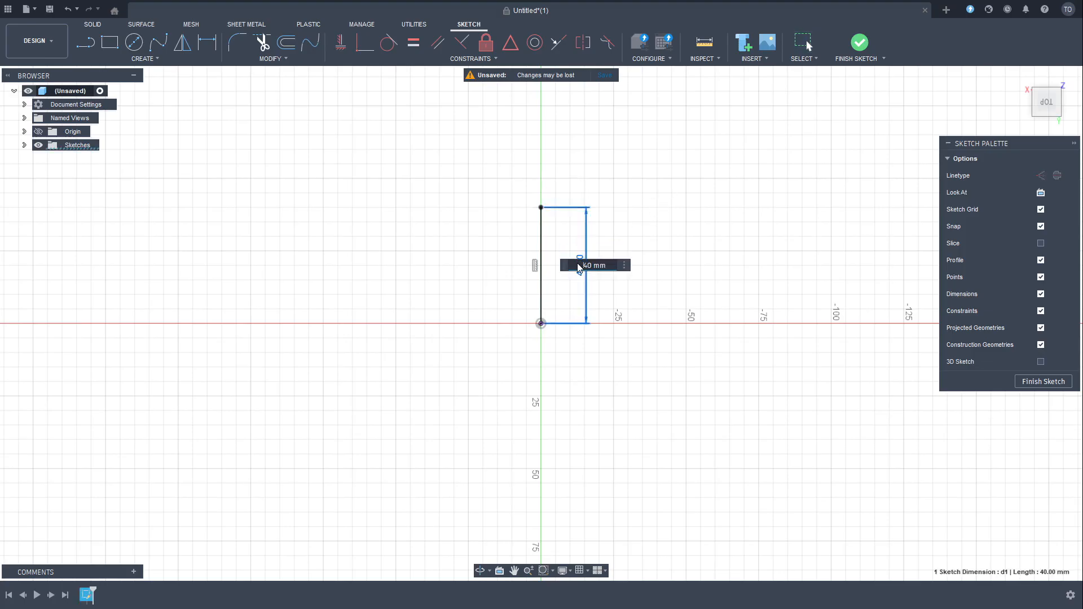
text(50)
key(Return)
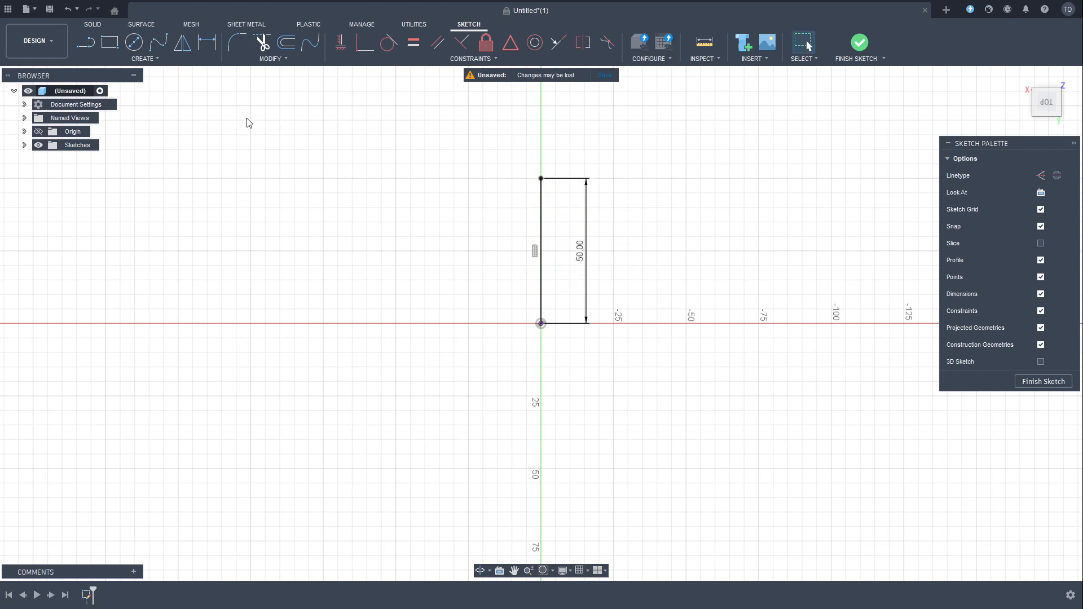
- Draw a fit-point spline from the line's upper end through a point left of its lower half to the origin, closing the profile
click(158, 47)
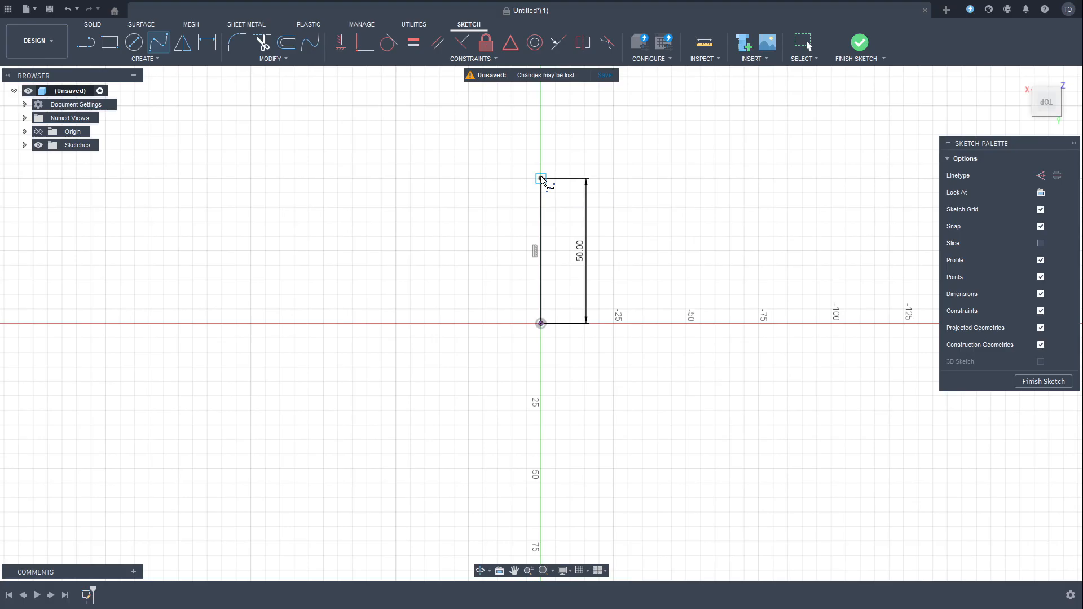
click(541, 179)
click(489, 267)
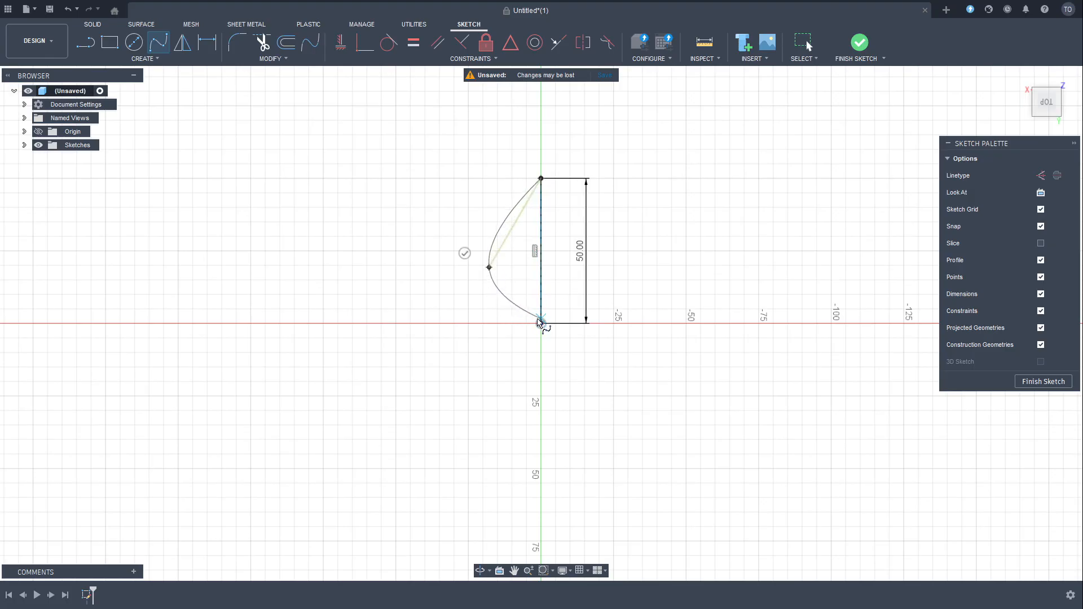
click(540, 323)
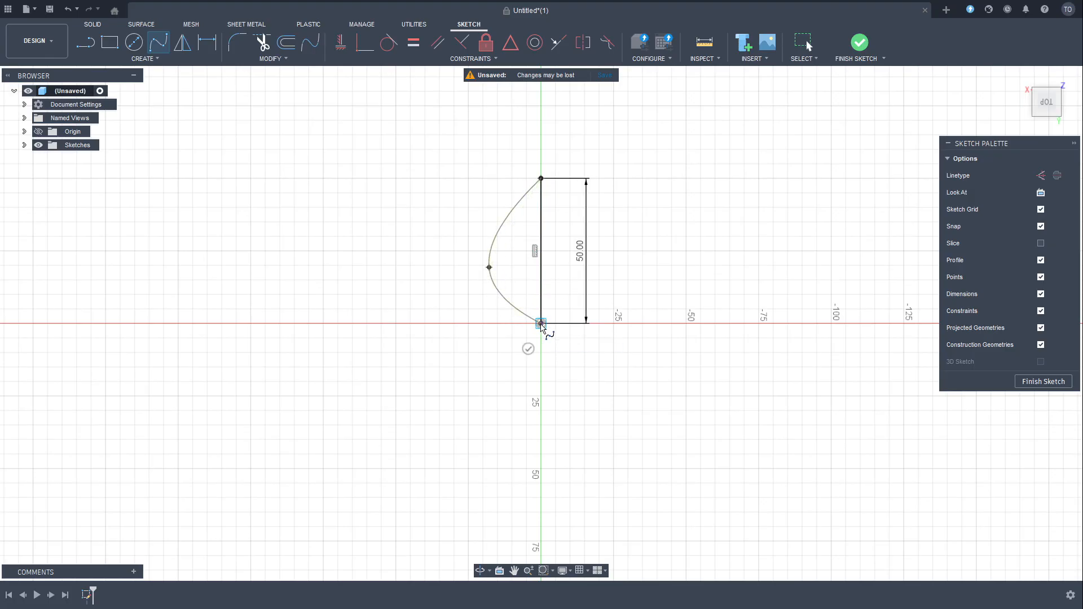
key(Return)
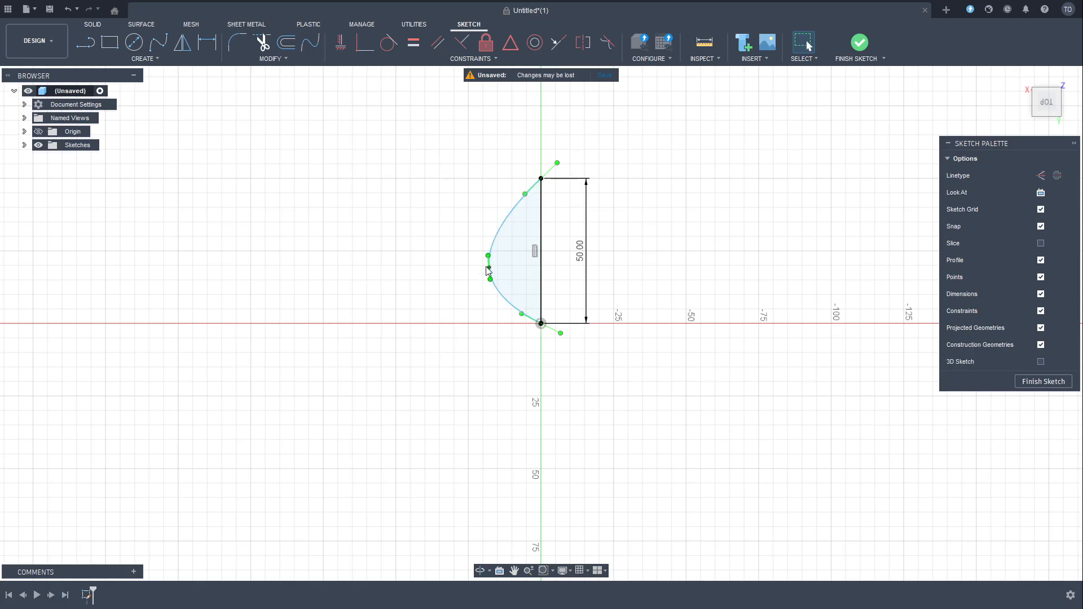
scroll(499, 274, up, 3)
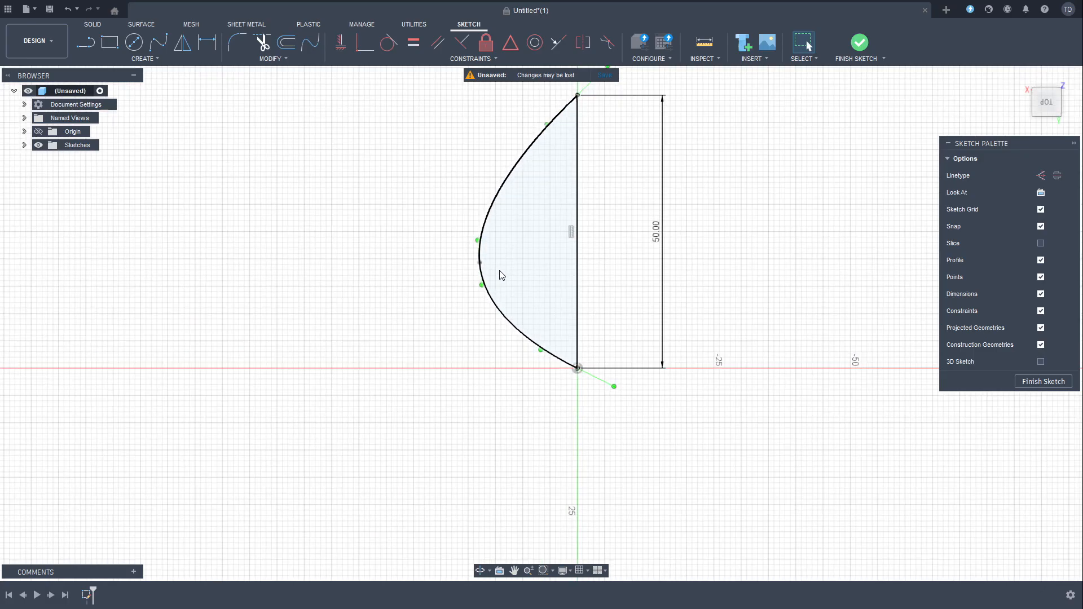
scroll(504, 279, down, 2)
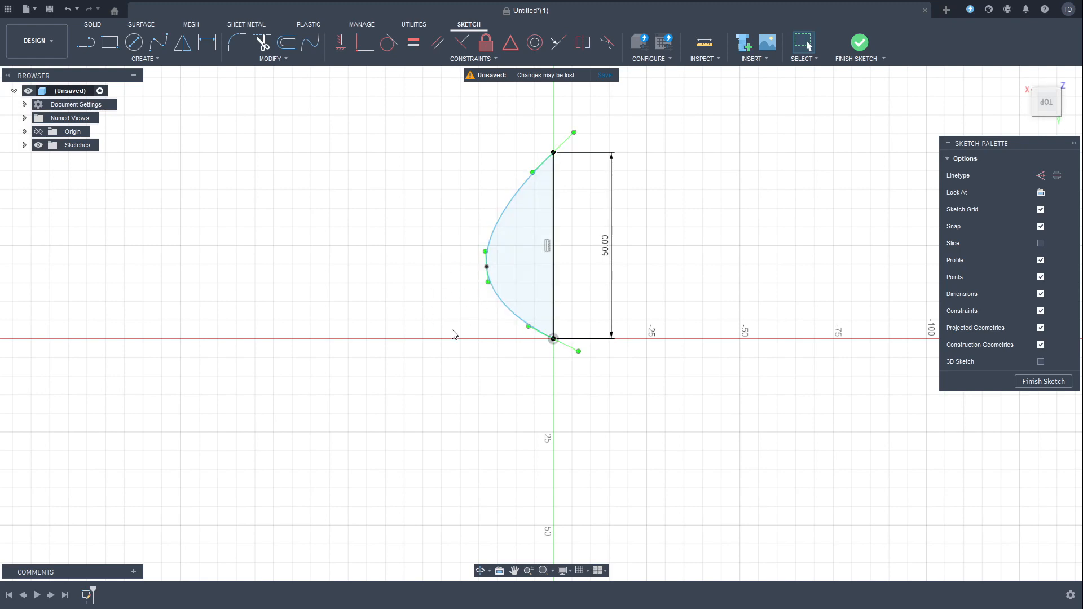
- Reshape the spline into a slimmer curve by adjusting its upper and middle tangent handles and moving its middle fit point toward the line
click(488, 284)
mouse_move(488, 282)
mouse_down()
mouse_move(501, 285)
mouse_move(460, 300)
mouse_move(492, 308)
mouse_move(490, 289)
mouse_move(461, 311)
mouse_move(496, 307)
mouse_move(483, 292)
mouse_move(498, 268)
mouse_move(522, 272)
mouse_move(477, 276)
mouse_move(488, 226)
mouse_move(481, 269)
mouse_move(466, 269)
mouse_move(511, 301)
mouse_up()
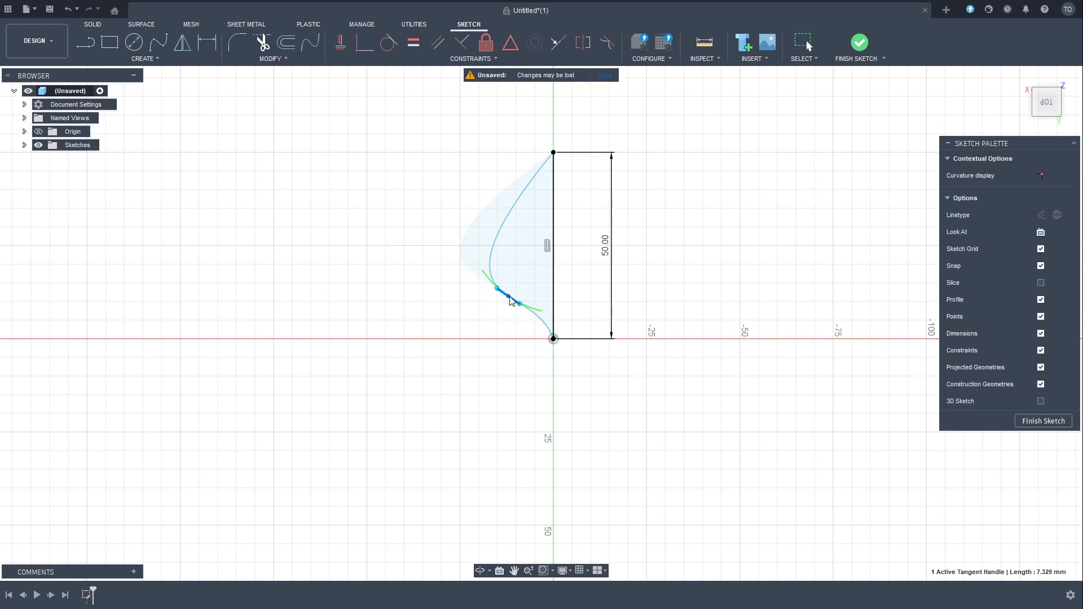
drag(513, 210, 516, 209)
mouse_move(509, 296)
mouse_down()
mouse_move(479, 288)
mouse_move(498, 282)
mouse_up()
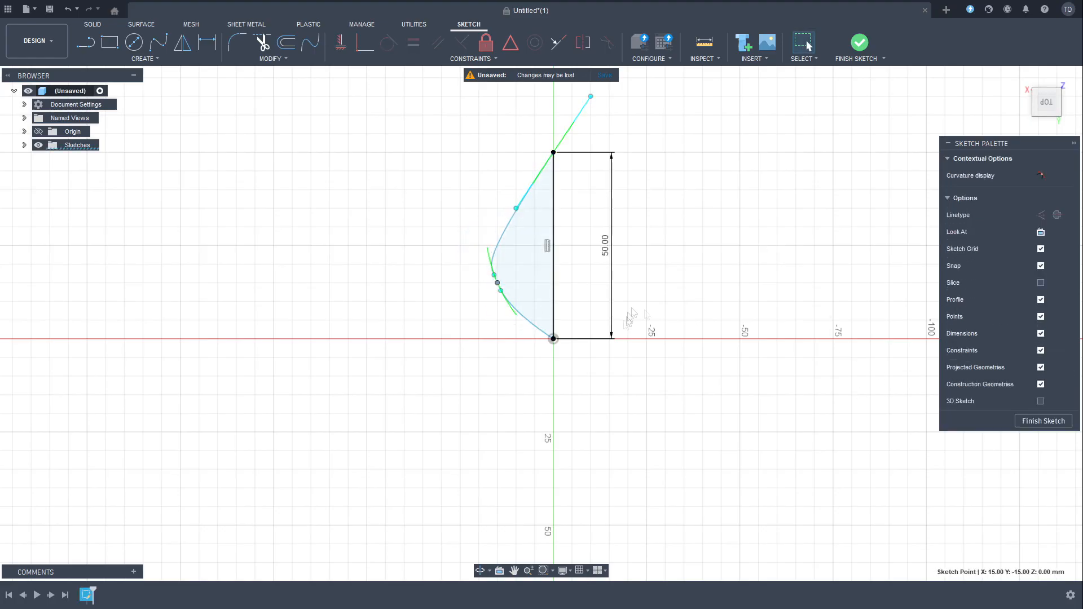
drag(515, 208, 537, 184)
drag(494, 275, 493, 267)
drag(498, 282, 508, 286)
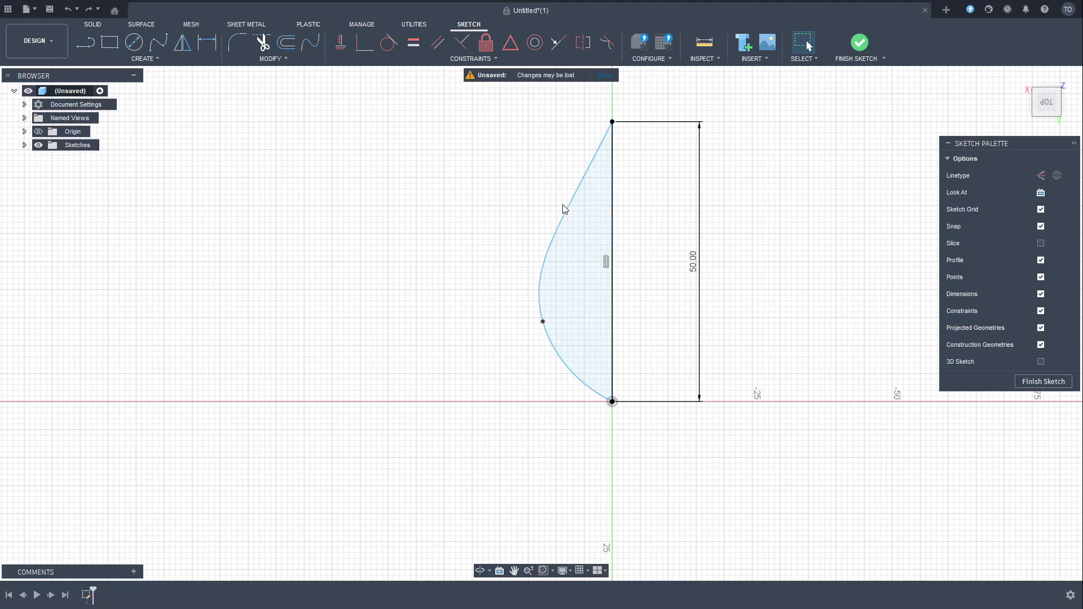
- Mirror the spline across the vertical line to form a symmetrical teardrop outline
click(184, 45)
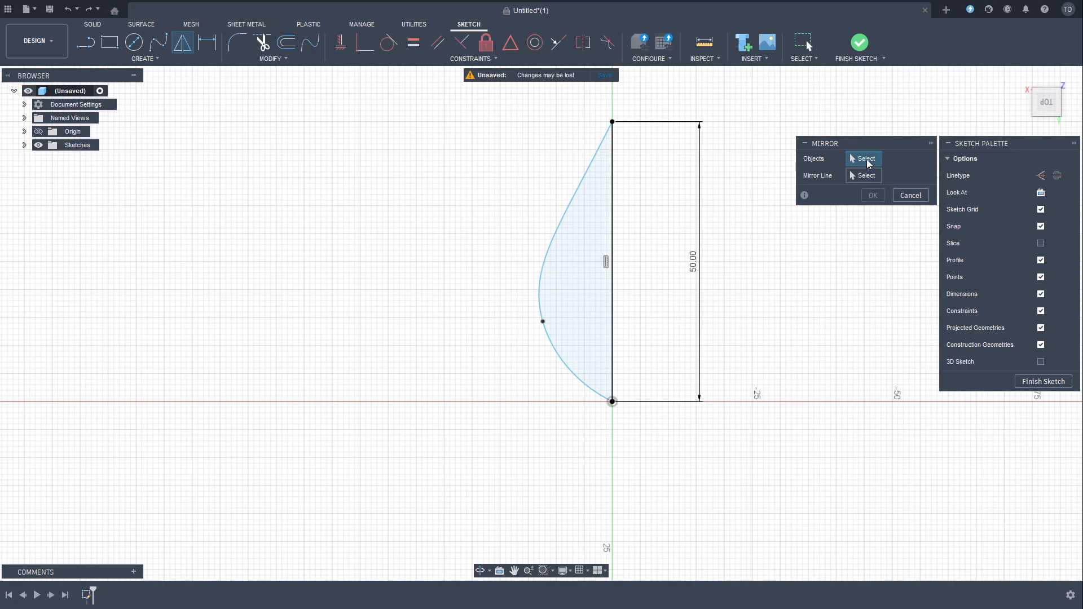
click(580, 188)
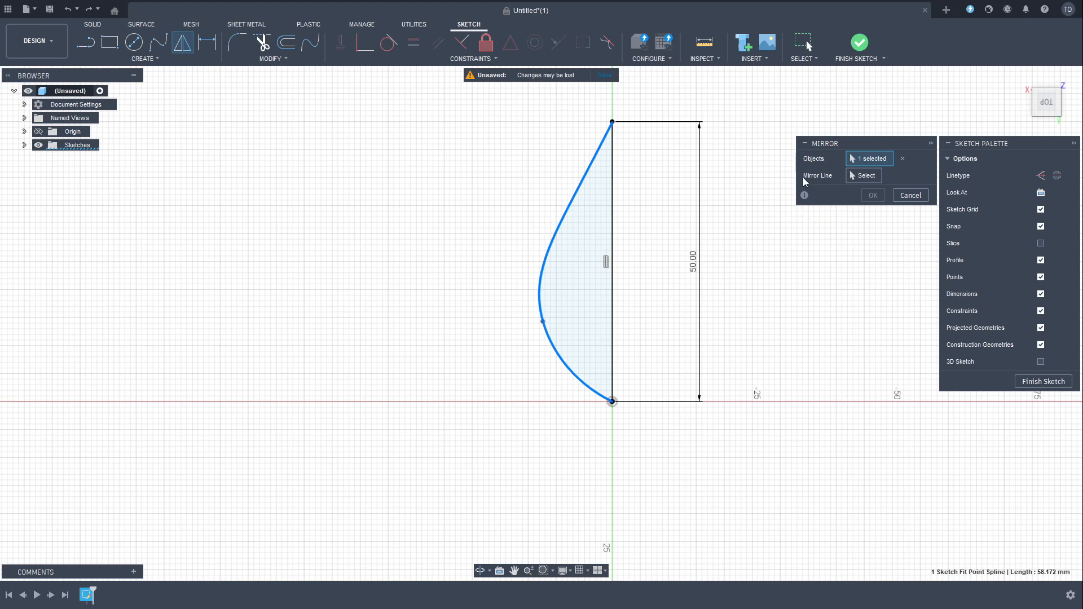
click(862, 176)
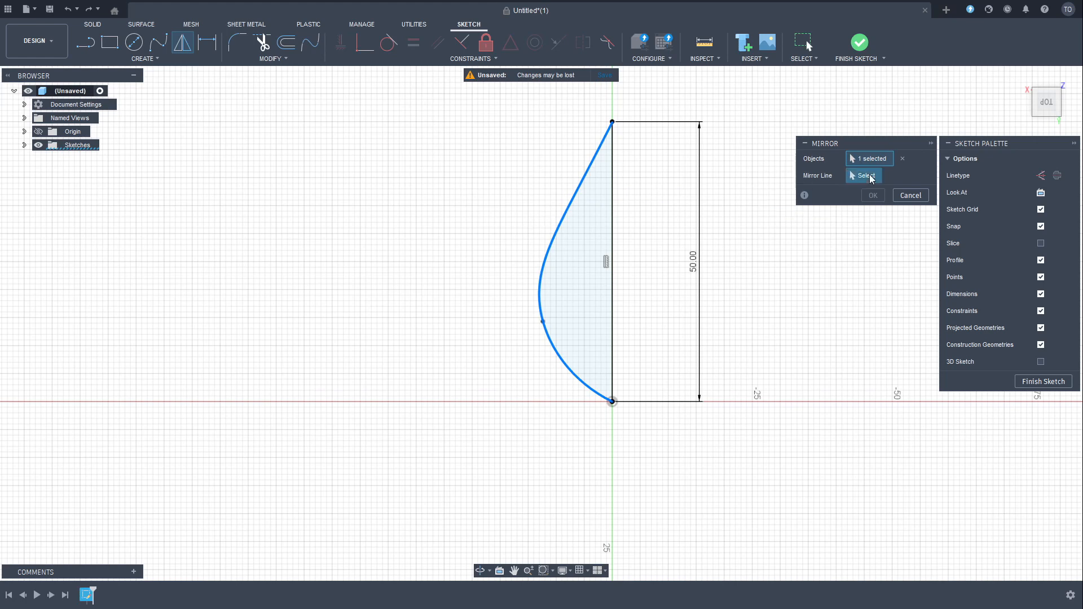
click(614, 216)
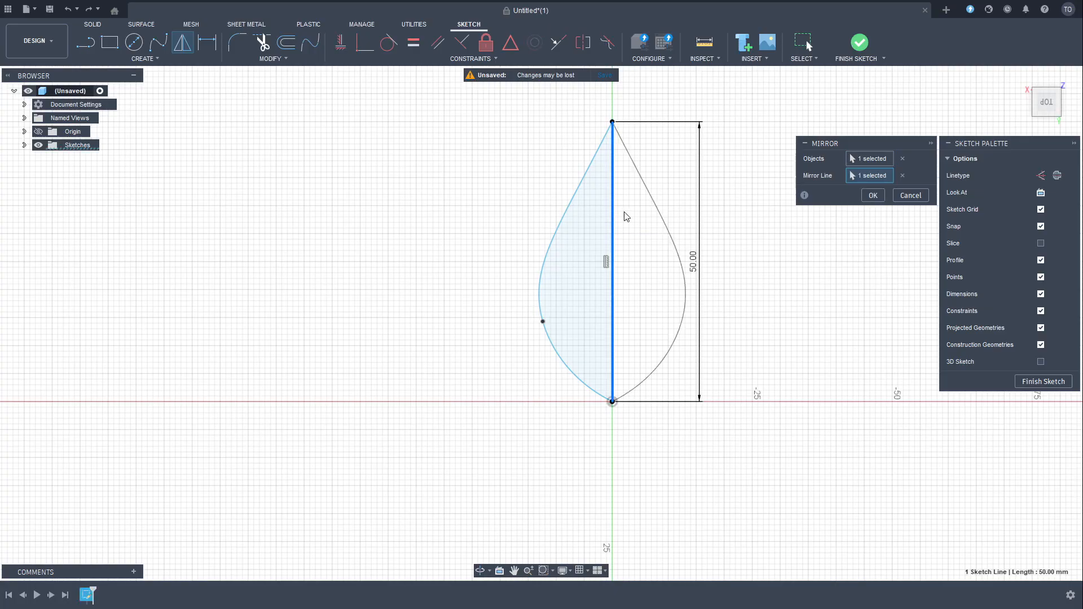
click(873, 196)
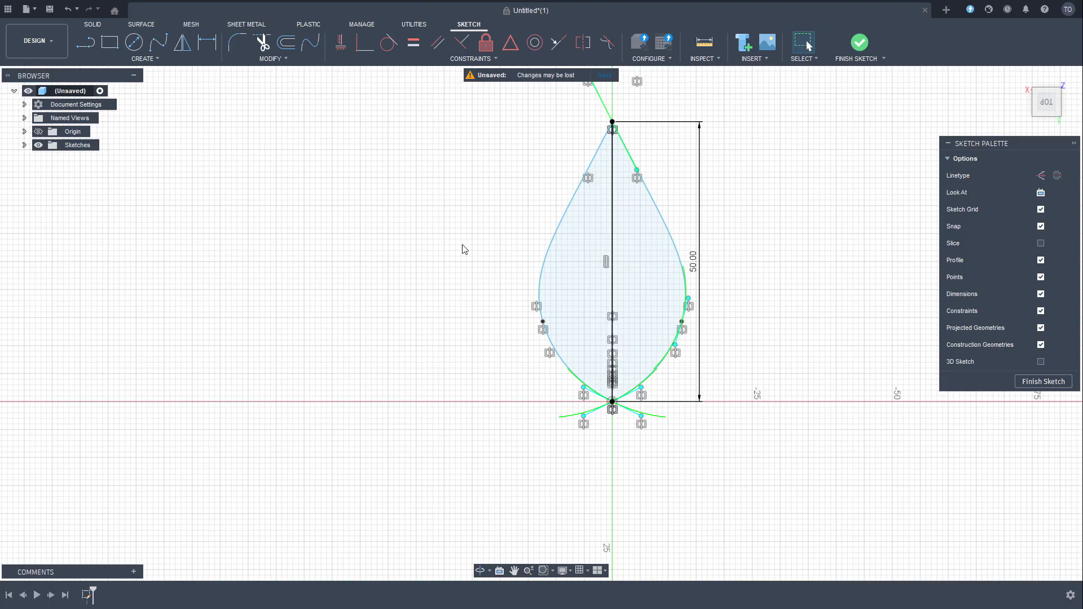
- Delete the vertical centre line between the two mirrored splines
scroll(745, 251, up, 1)
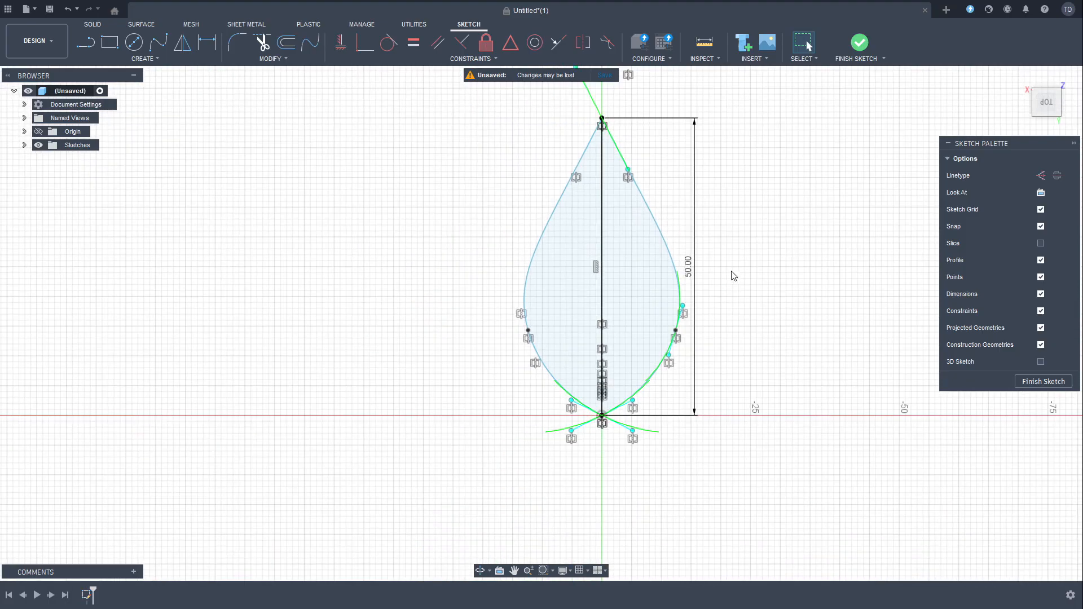
click(602, 233)
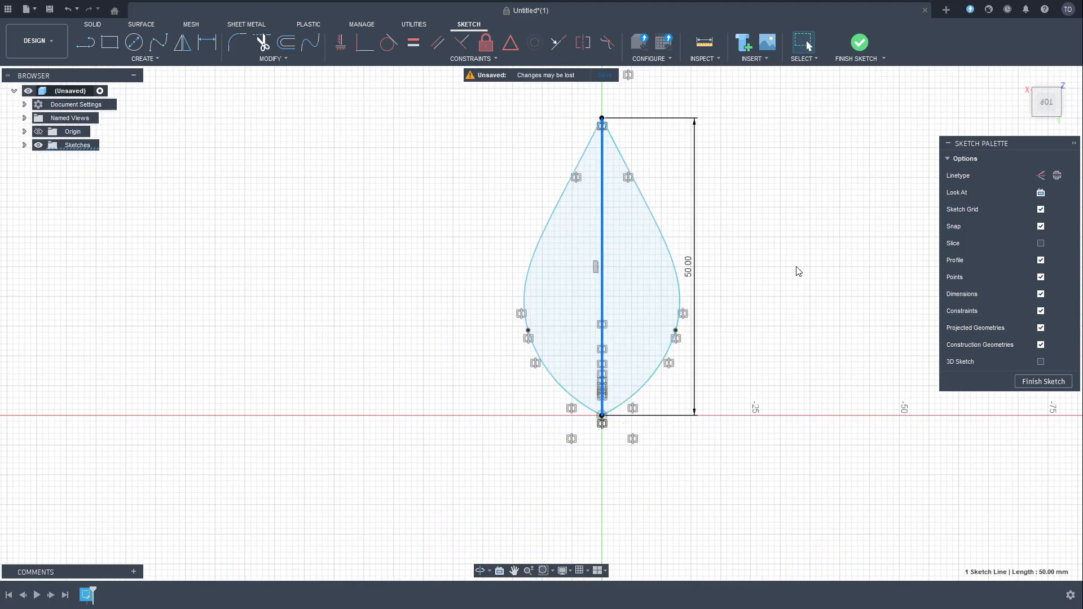
key(Delete)
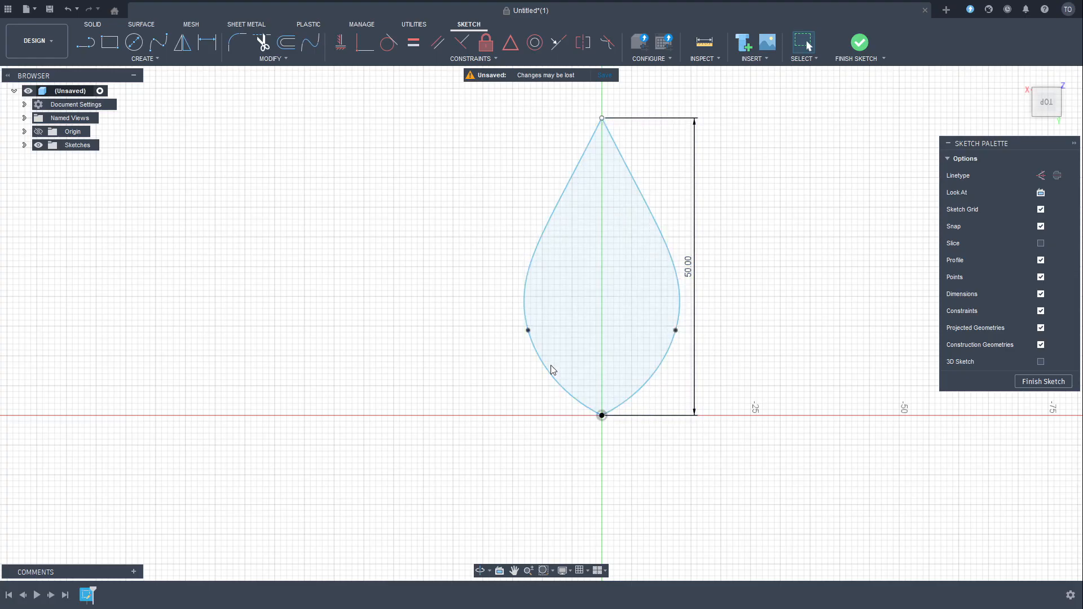
- Apply a sketch fillet between the two splines at the teardrop's upper tip
scroll(576, 225, up, 3)
scroll(586, 146, up, 3)
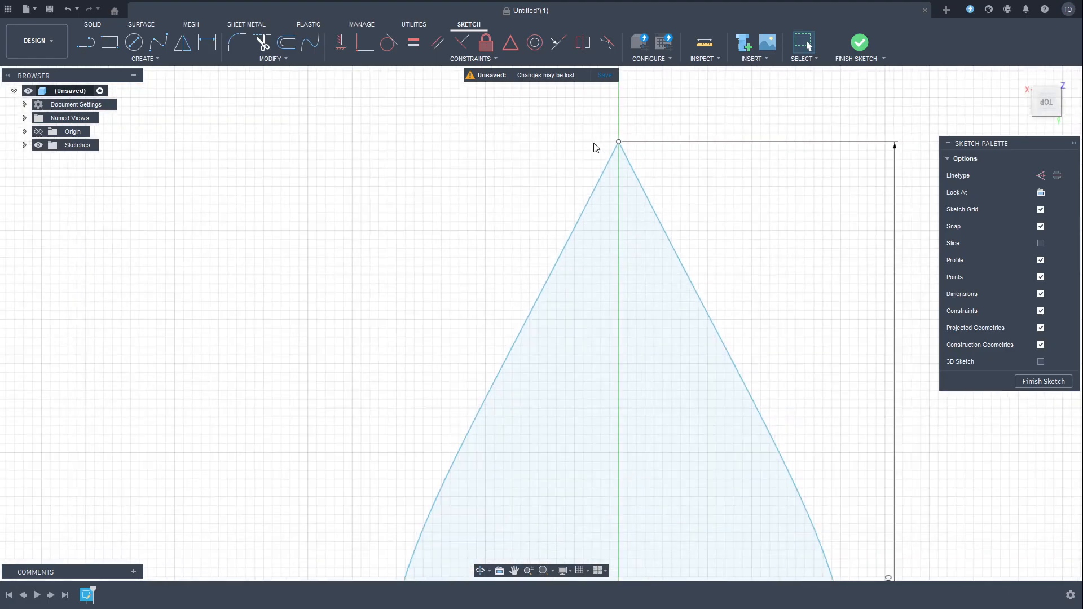
scroll(593, 170, down, 4)
mouse_move(522, 179)
middle_down()
mouse_move(334, 167)
mouse_move(404, 126)
mouse_move(407, 215)
mouse_move(432, 183)
middle_up()
scroll(489, 147, up, 3)
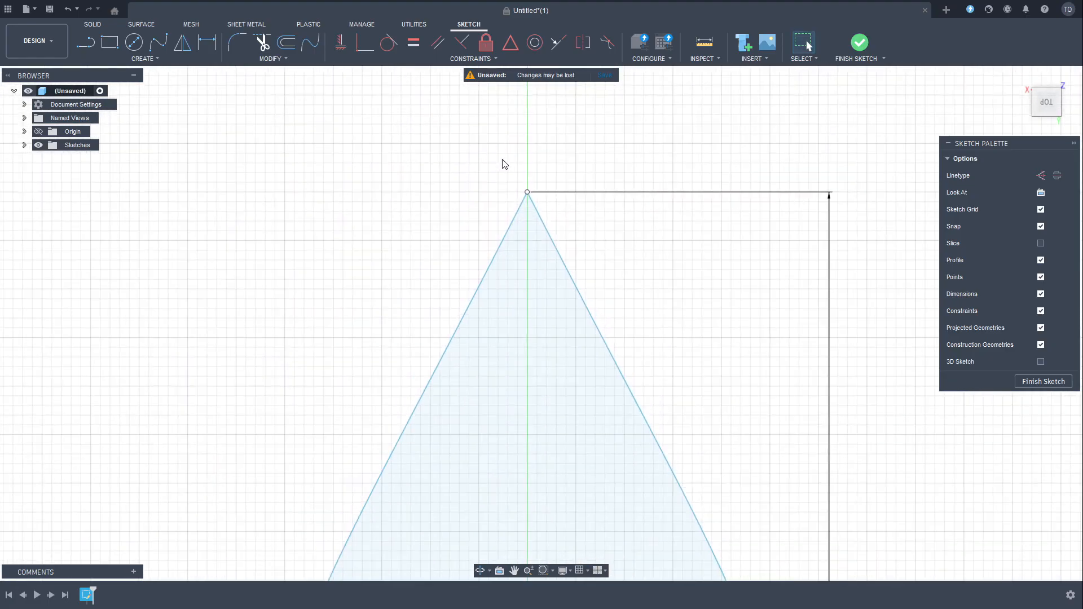
scroll(425, 161, up, 2)
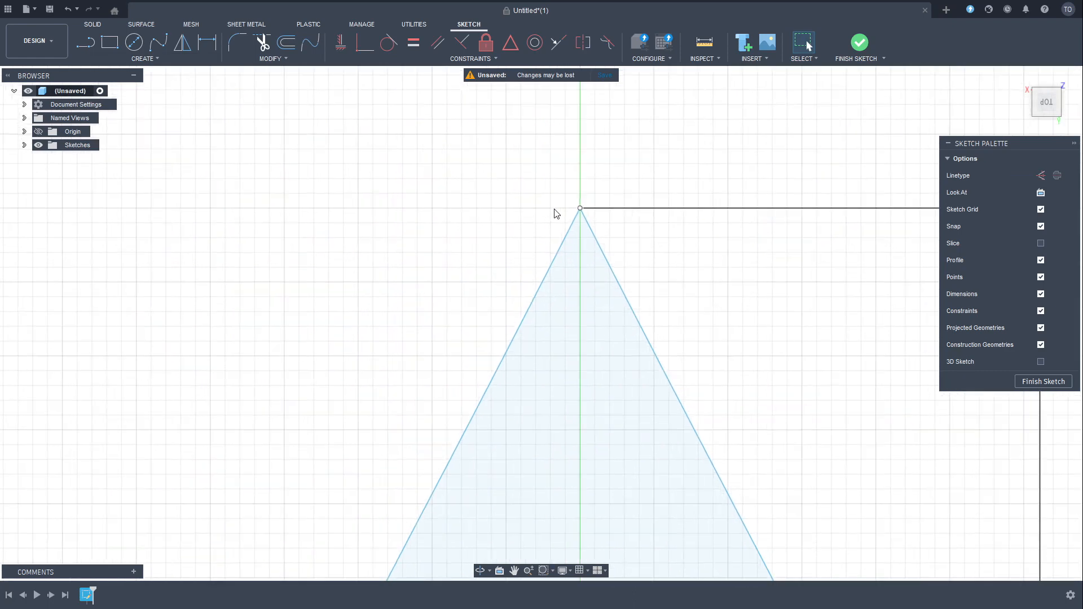
scroll(550, 219, up, 2)
middle_drag(539, 219, 442, 228)
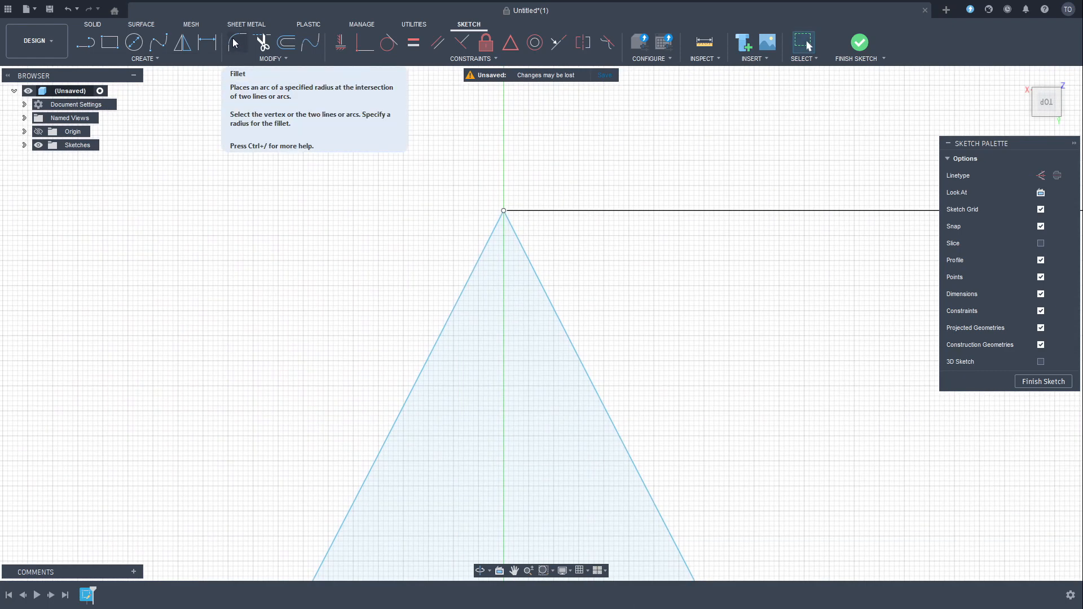
click(235, 45)
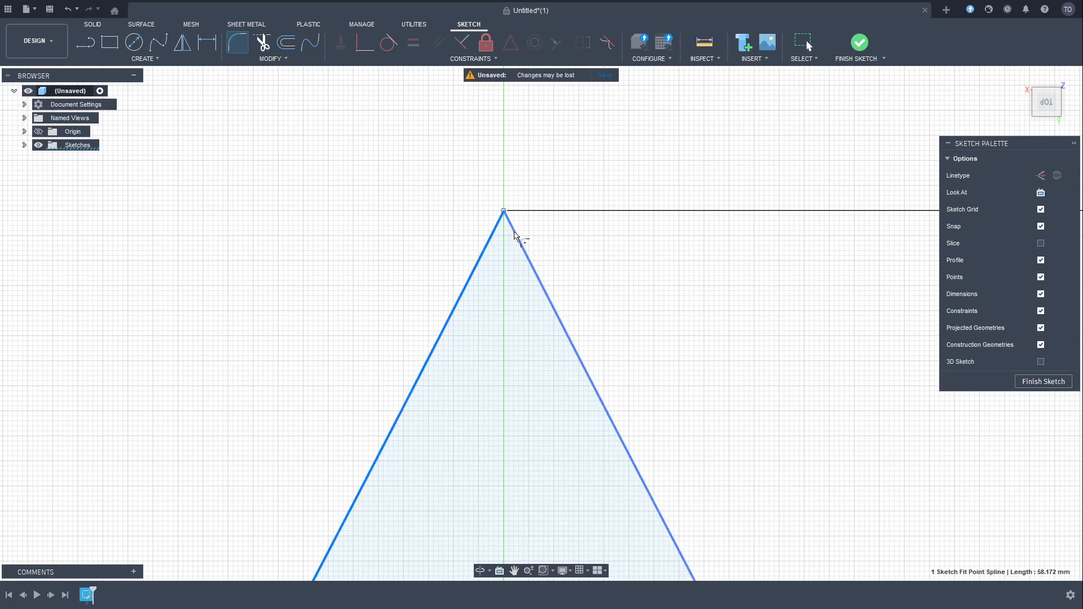
click(514, 237)
scroll(517, 266, down, 5)
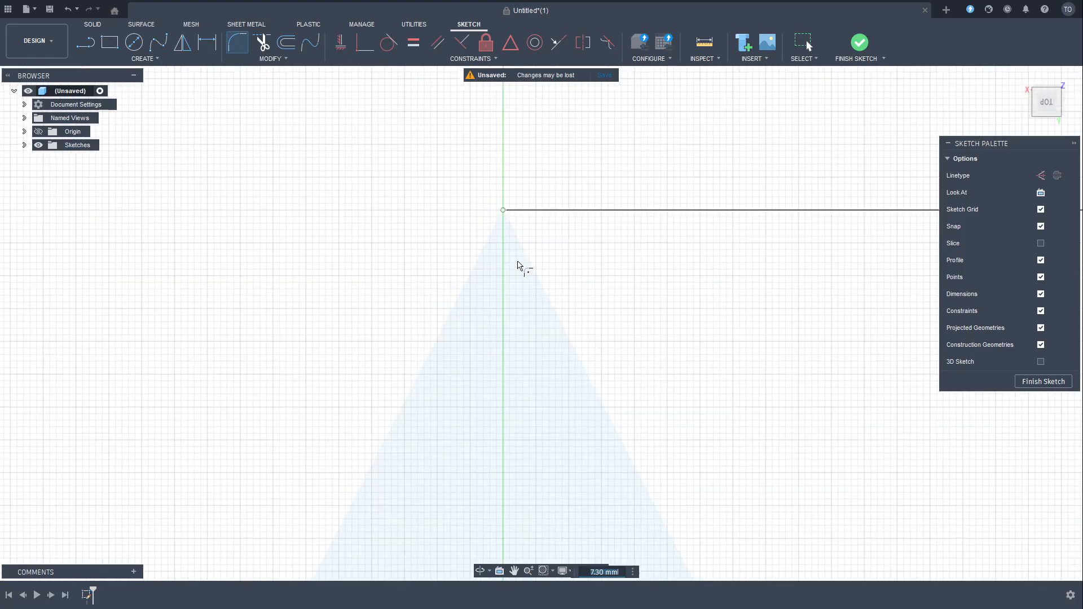
middle_drag(529, 296, 506, 93)
scroll(517, 211, down, 3)
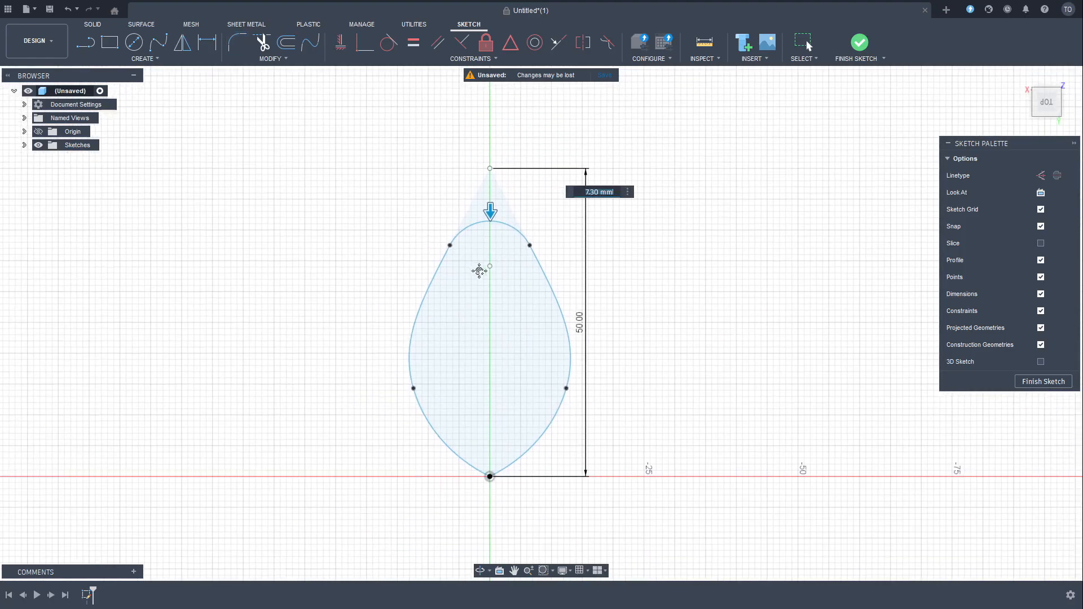
scroll(490, 328, up, 4)
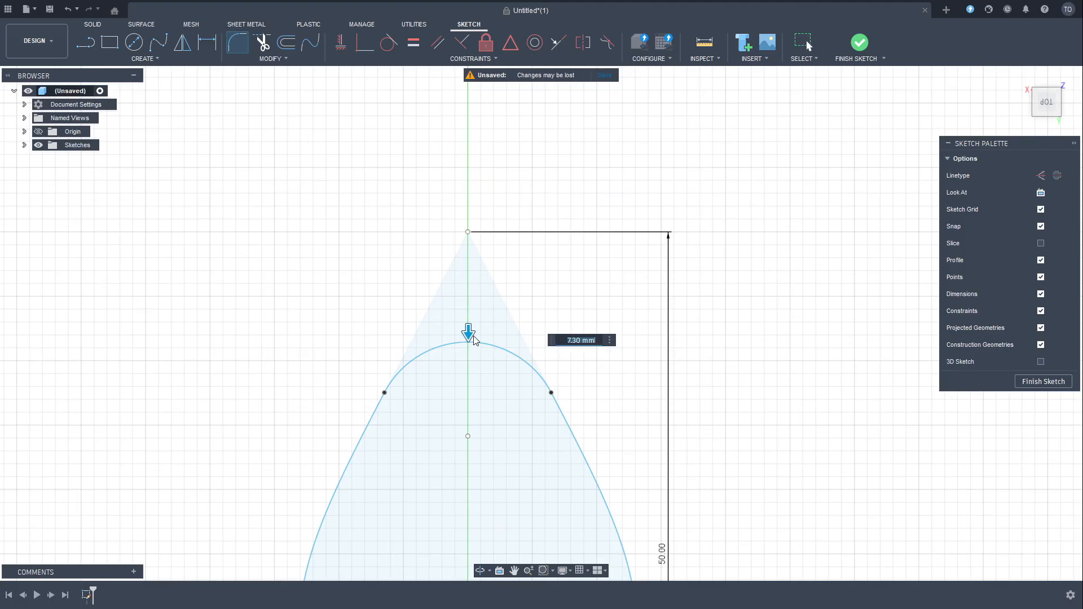
- Set the tip fillet's radius to 0.20 mm and finish the fillet
drag(473, 338, 466, 188)
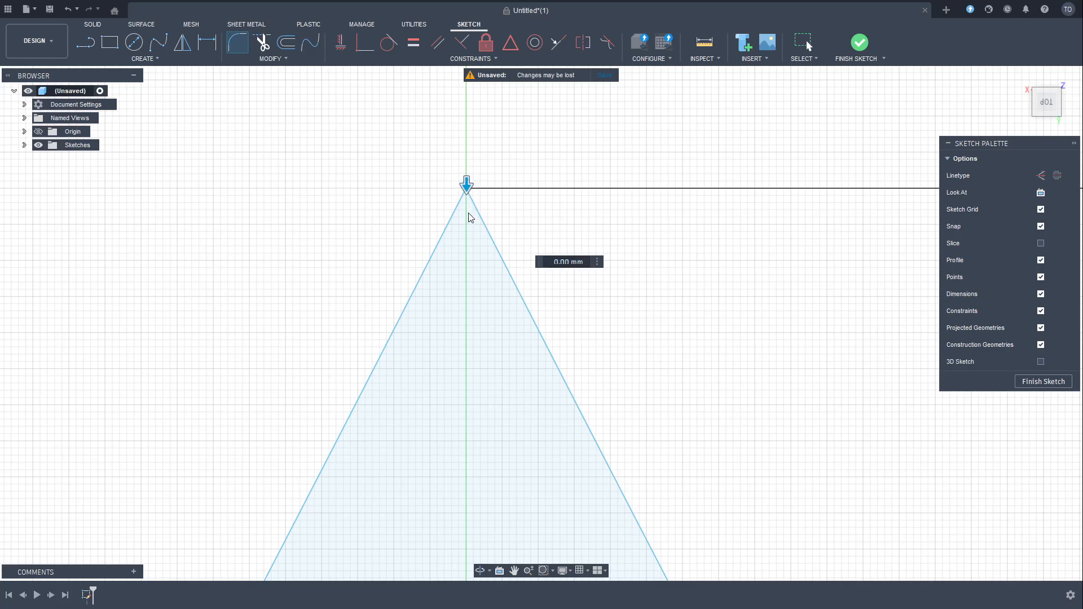
drag(466, 185, 466, 203)
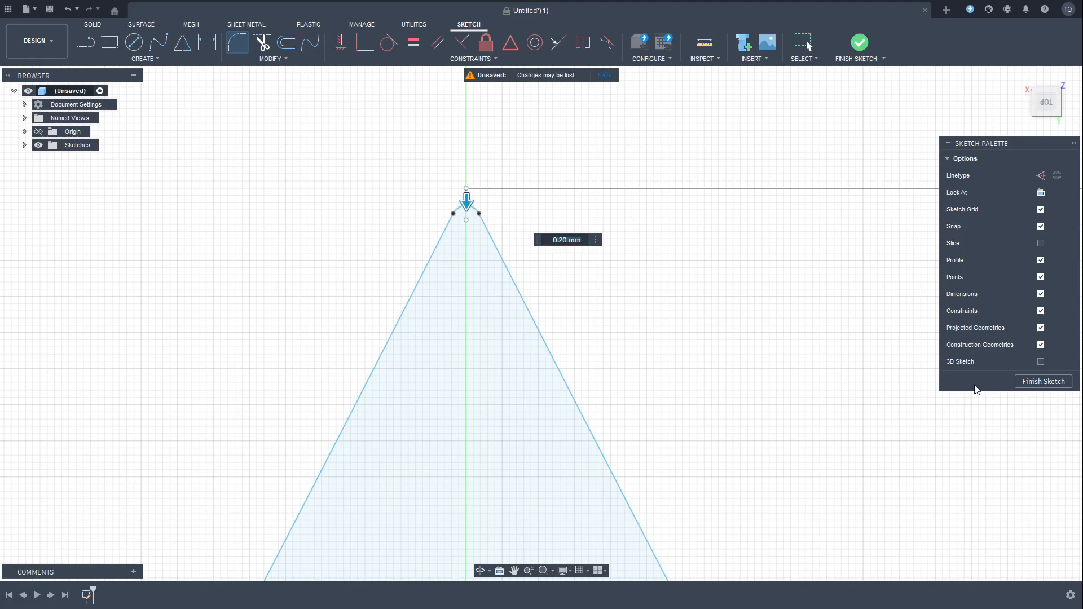
key(Return)
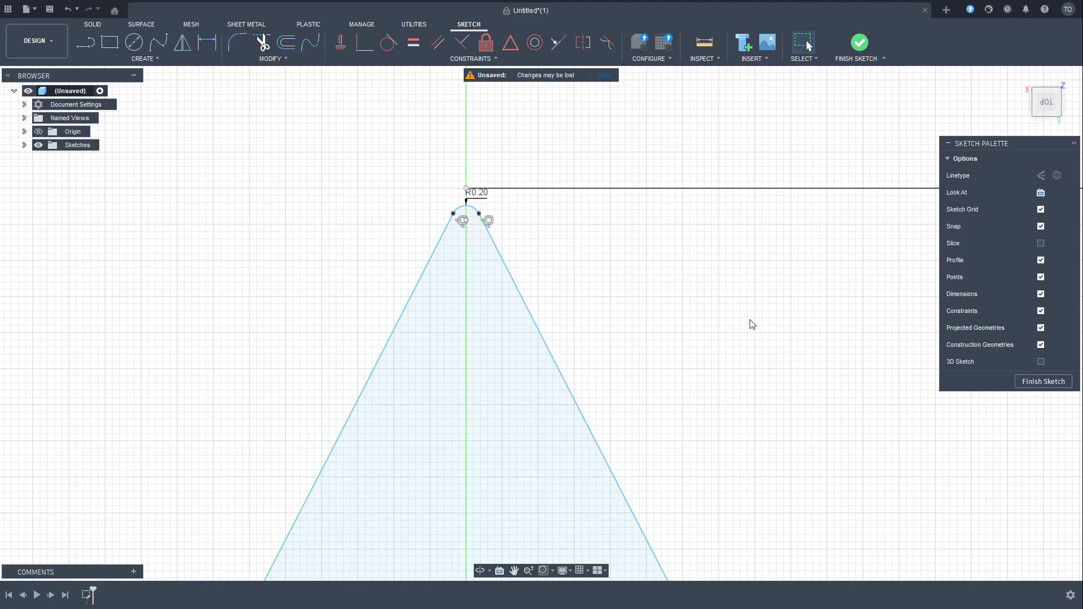
- Inspect the filleted teardrop profile from its upper tip down to the origin
scroll(696, 306, down, 5)
mouse_move(751, 372)
middle_down()
mouse_move(670, 285)
mouse_move(599, 184)
middle_up()
scroll(599, 183, down, 2)
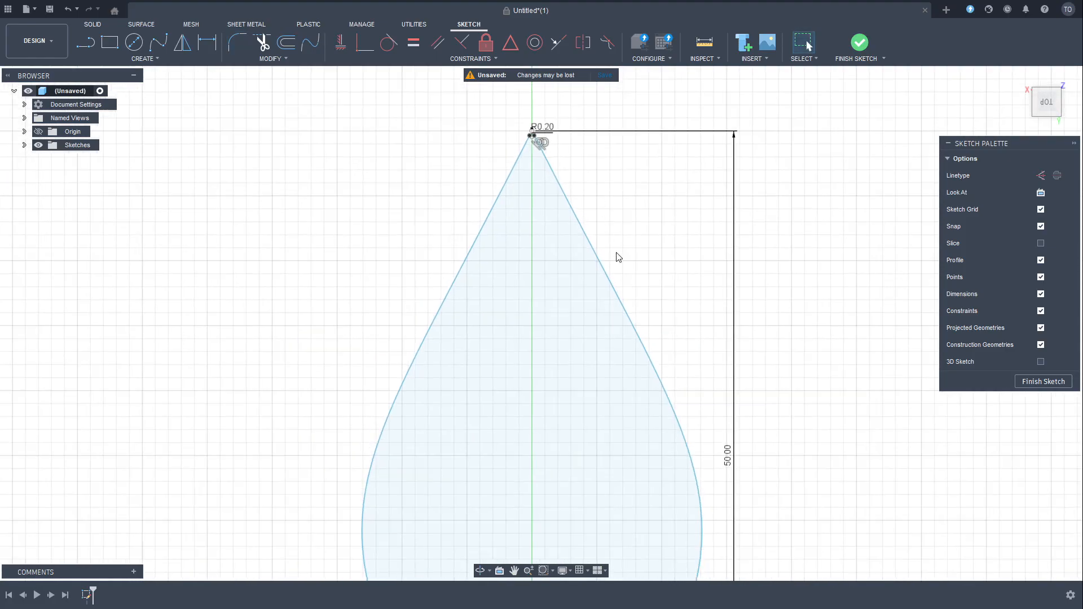
scroll(661, 294, down, 2)
middle_drag(664, 285, 577, 186)
scroll(576, 192, down, 1)
scroll(613, 232, up, 2)
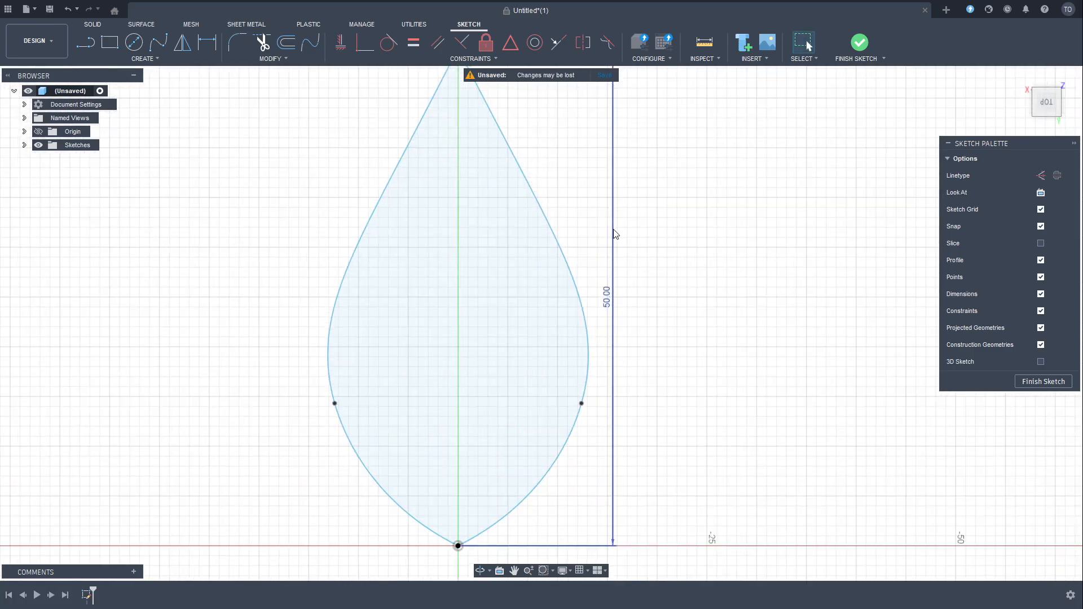
mouse_move(616, 234)
middle_down()
mouse_move(657, 259)
mouse_move(706, 254)
middle_up()
scroll(689, 265, down, 2)
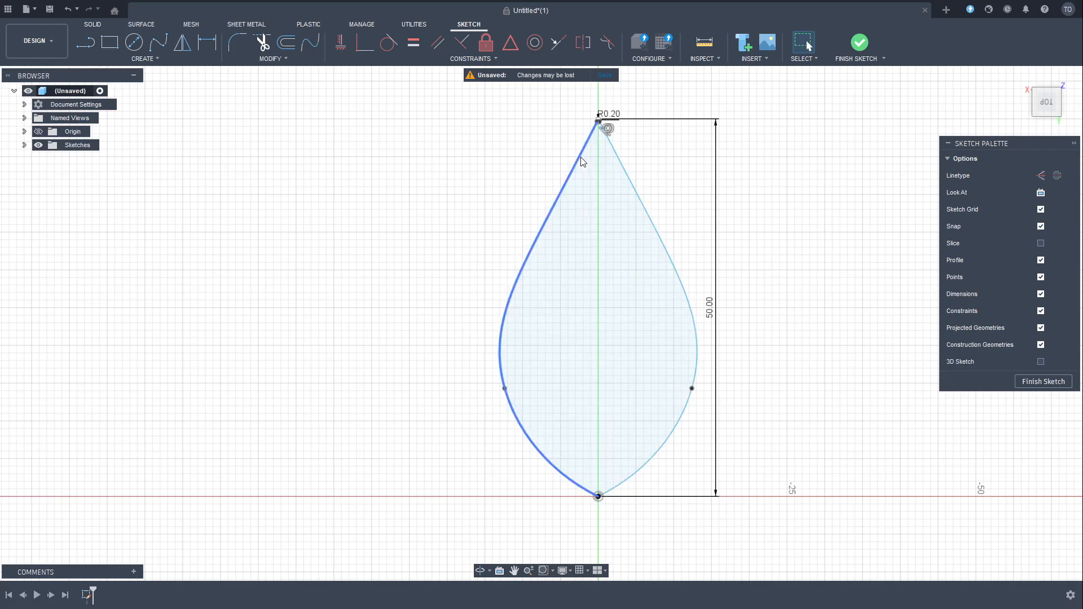
- Offset the complete teardrop curve chain outward on one side, with a distance of -0.42 mm
double_click(559, 205)
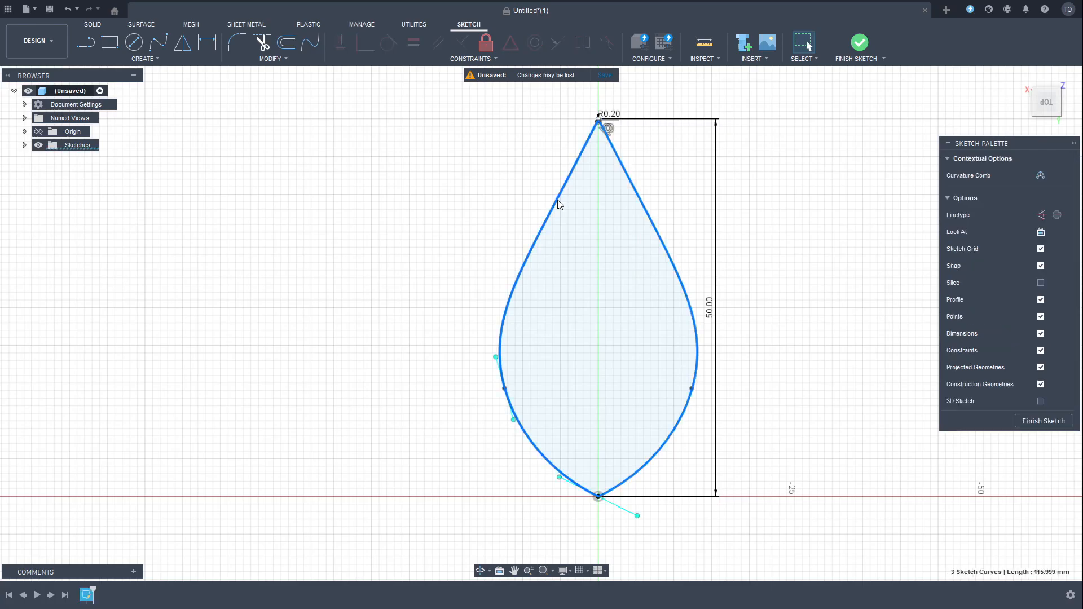
click(777, 278)
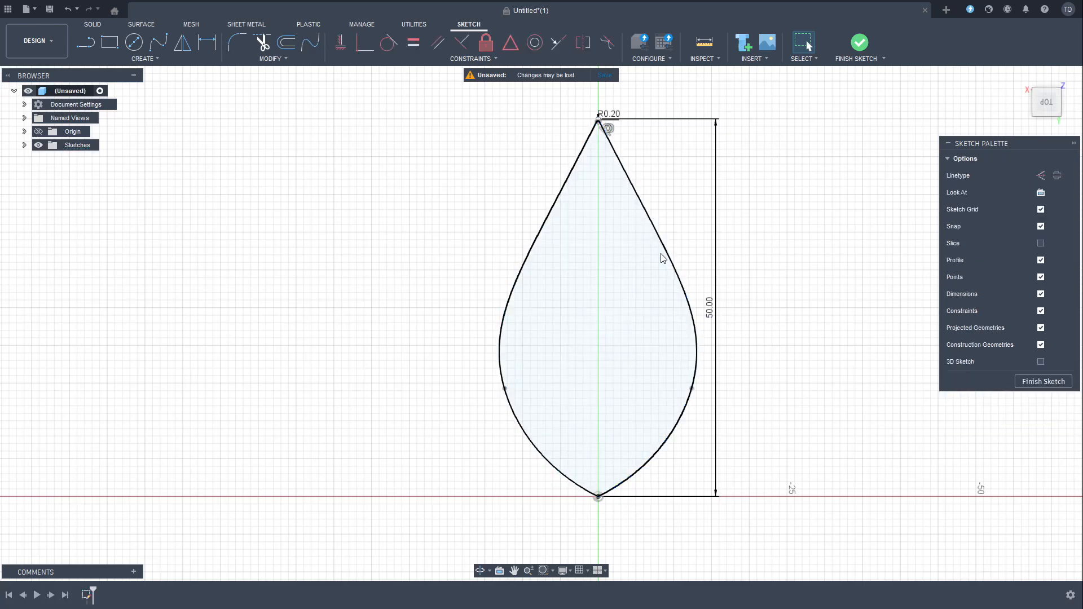
double_click(648, 216)
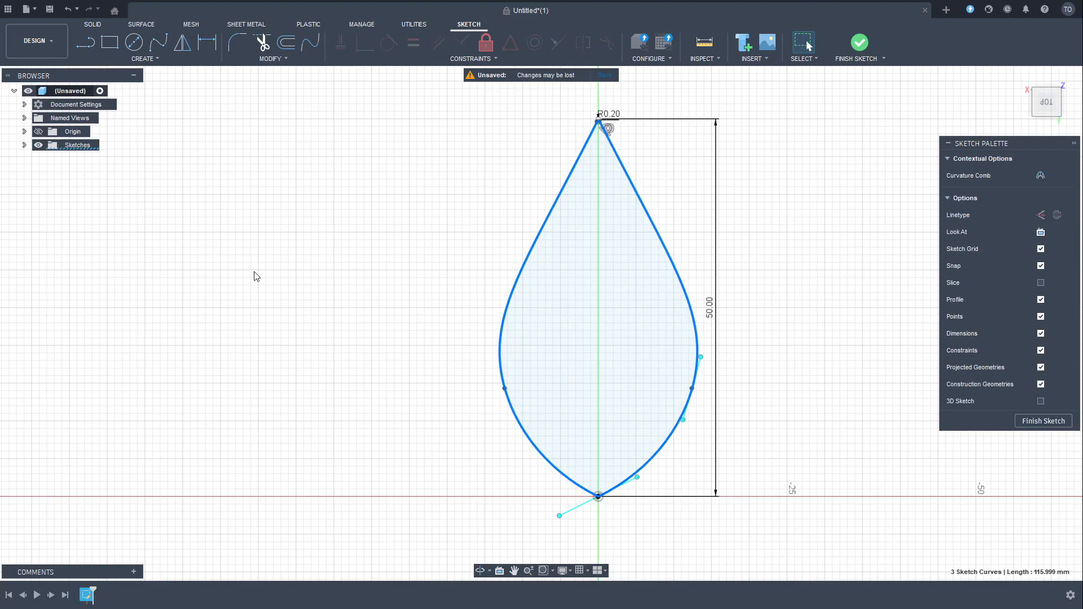
click(287, 43)
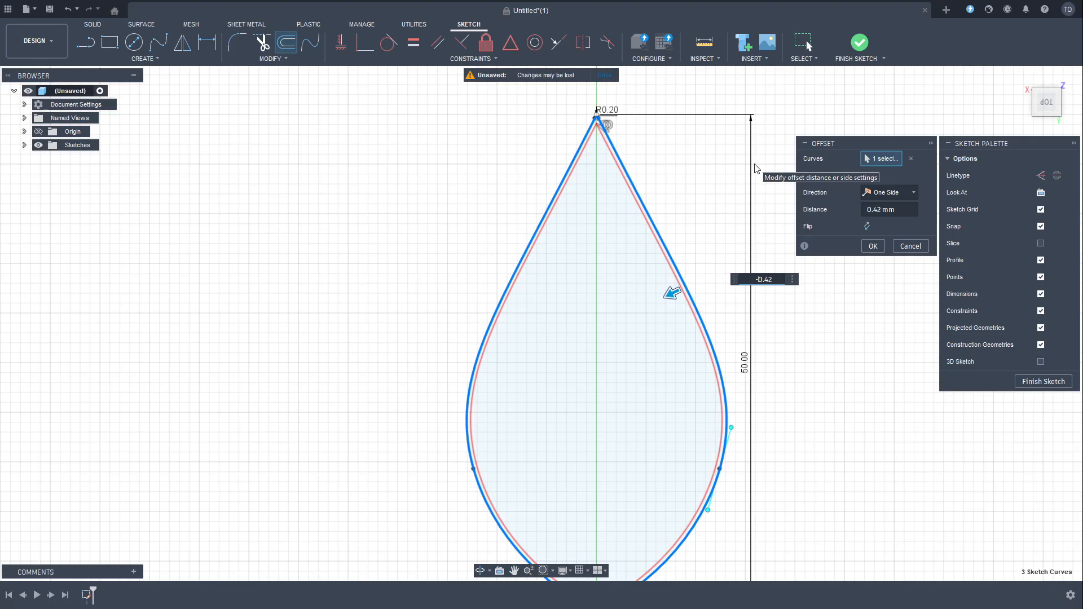
text(-0.42)
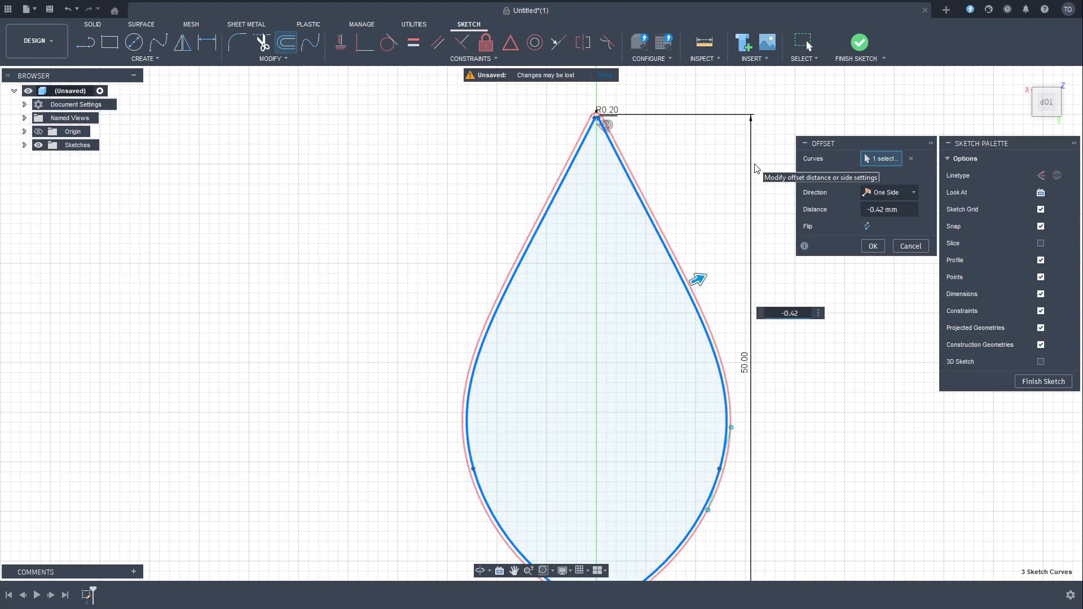
click(802, 312)
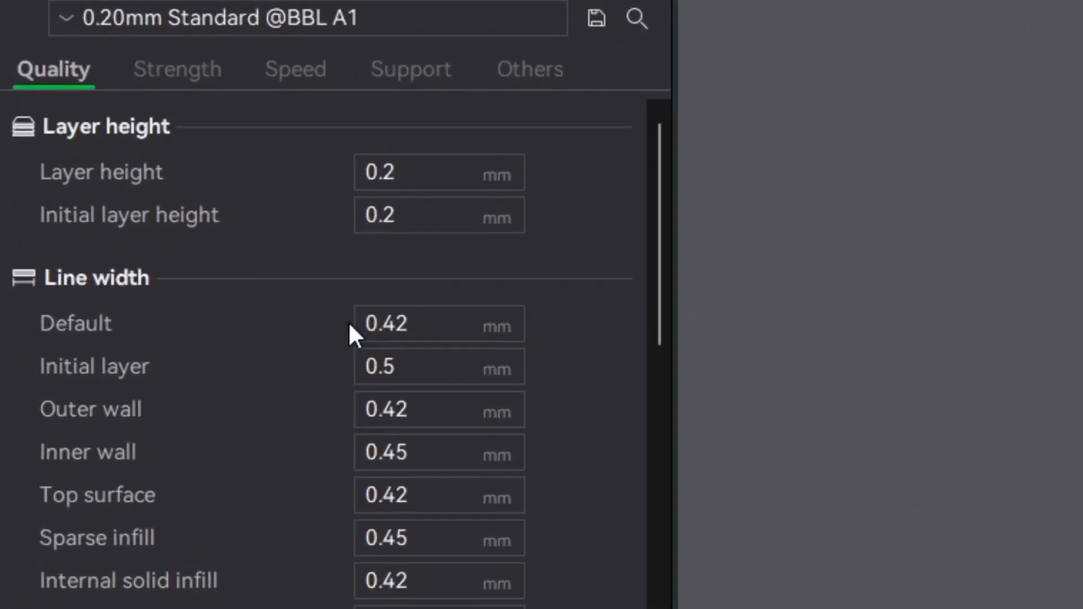
click(311, 361)
click(465, 324)
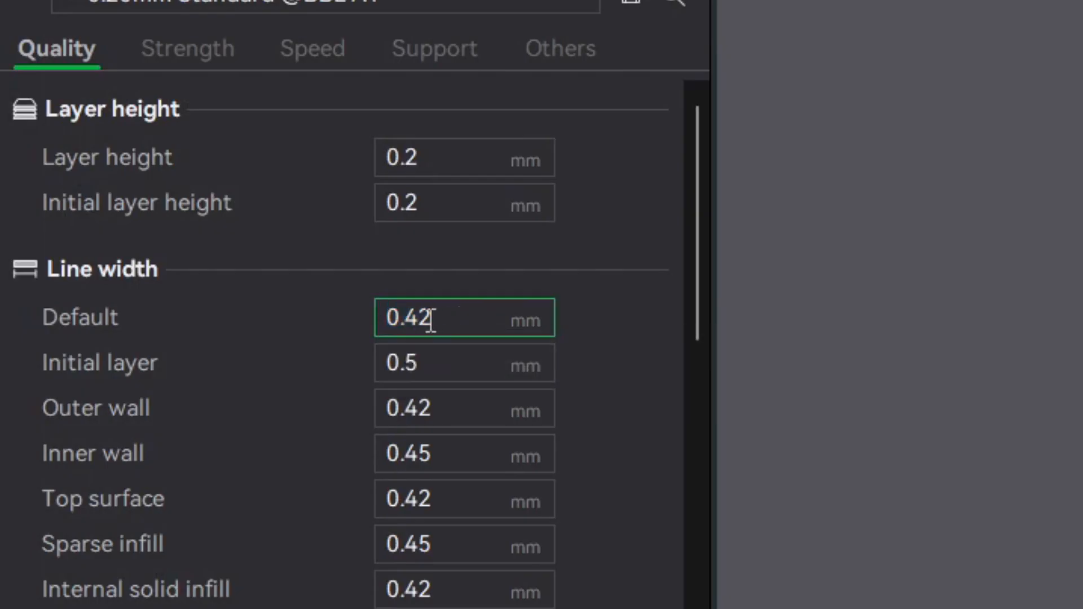
click(389, 319)
key(shift+End)
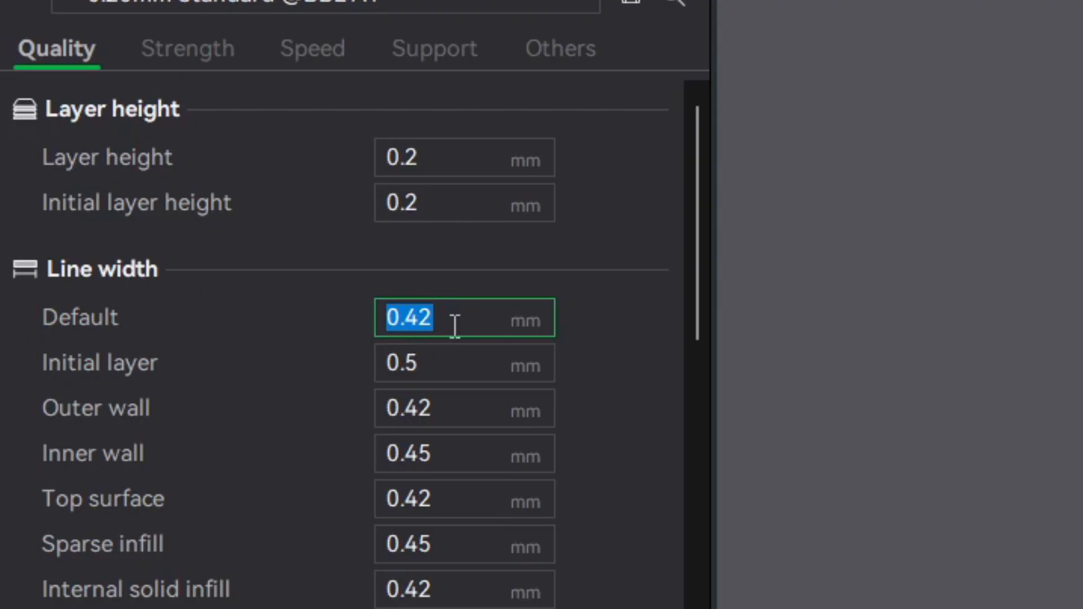
click(462, 319)
double_click(446, 318)
click(465, 318)
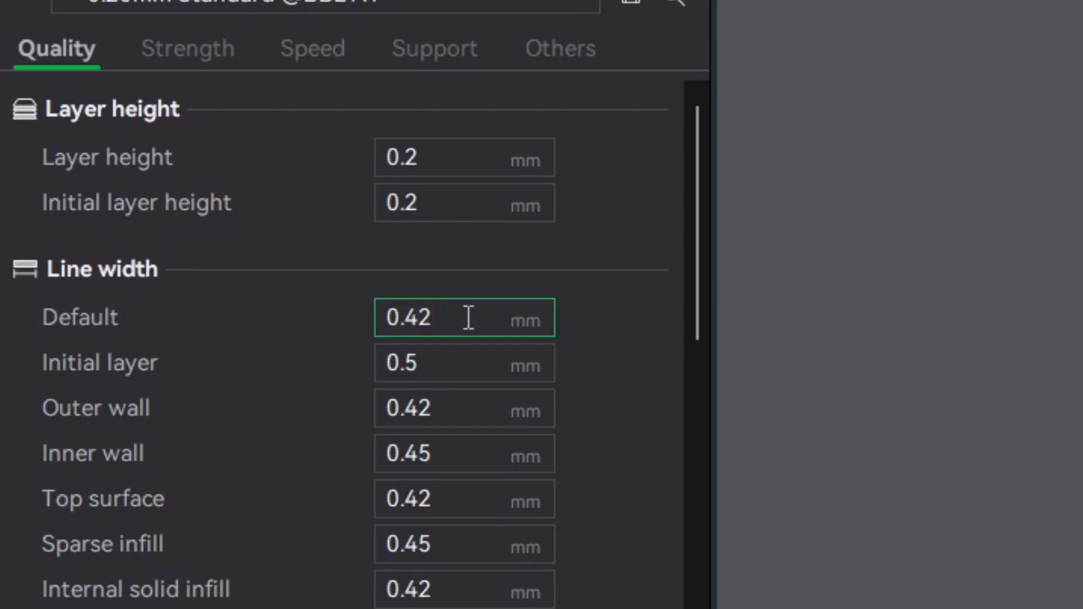
drag(418, 319, 465, 316)
key(BackSpace)
click(600, 299)
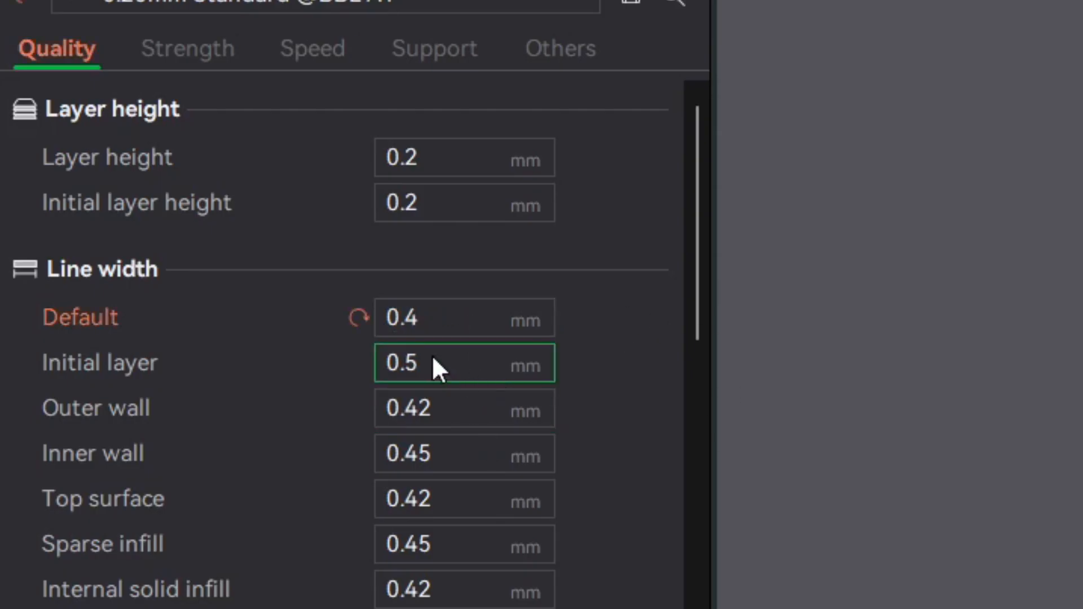
- Set the slicer's default line width to 0.42 mm, then return to Fusion 360 and apply the teardrop's -0.42 mm offset
click(447, 322)
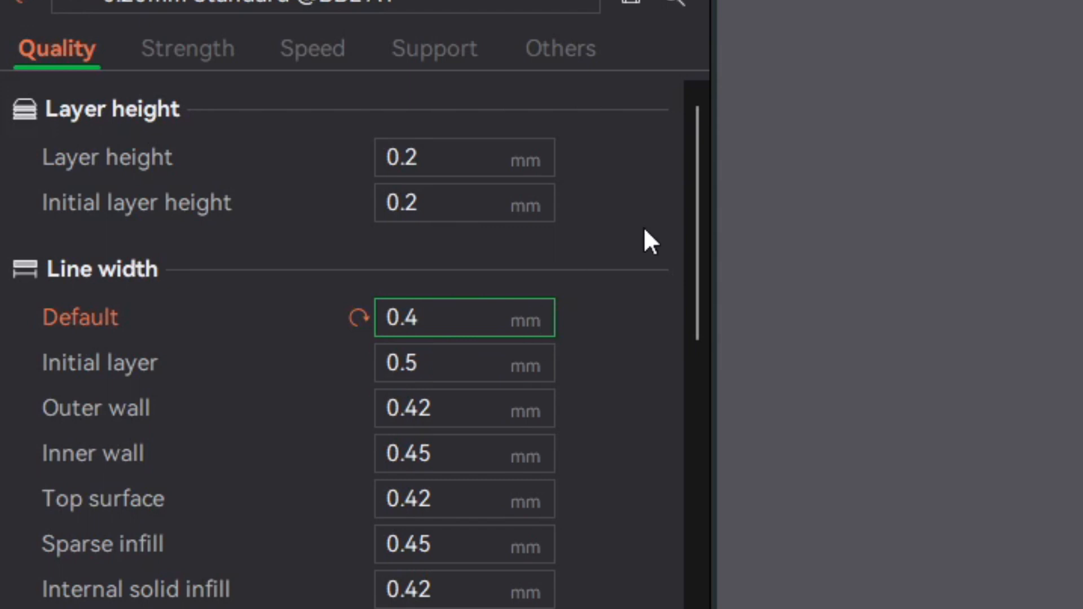
text(2)
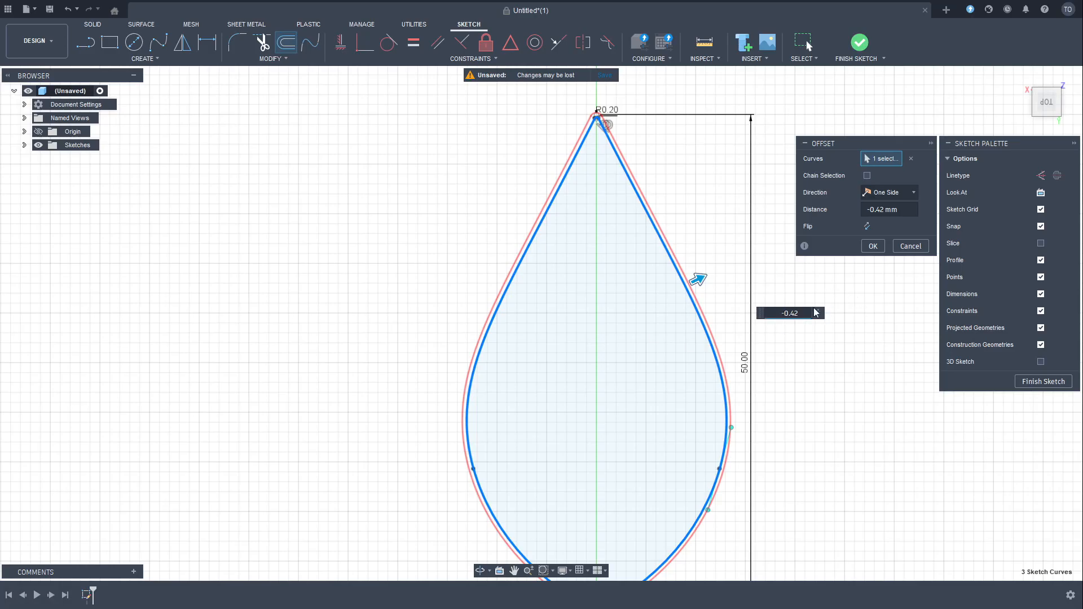
click(873, 247)
- Inspect the thin band between the original teardrop and its 0.42 mm offset, checking the rounded tip and the side walls
scroll(593, 135, up, 5)
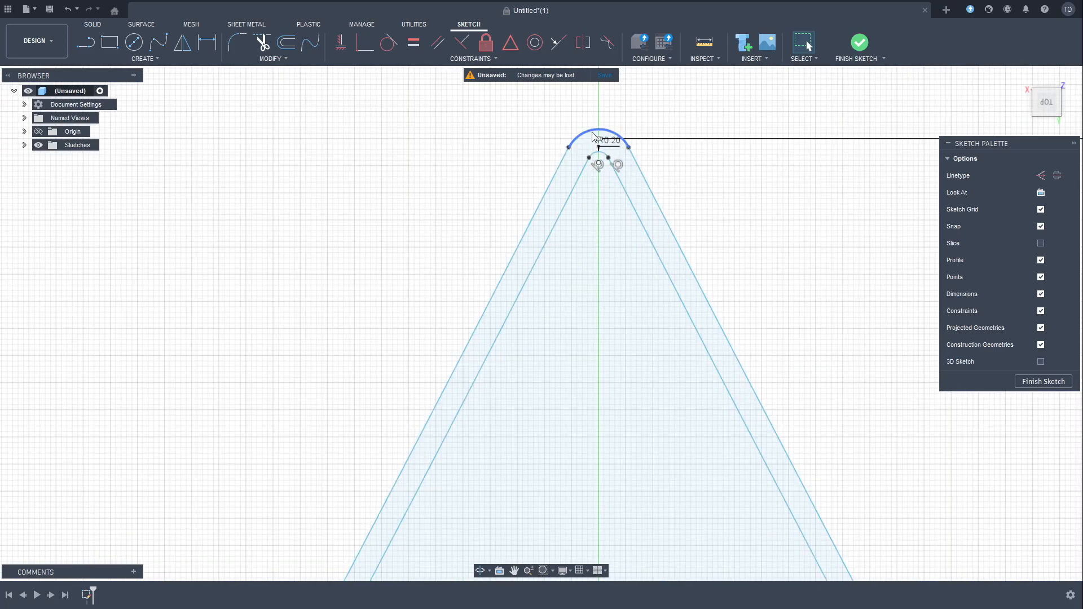
scroll(737, 354, down, 3)
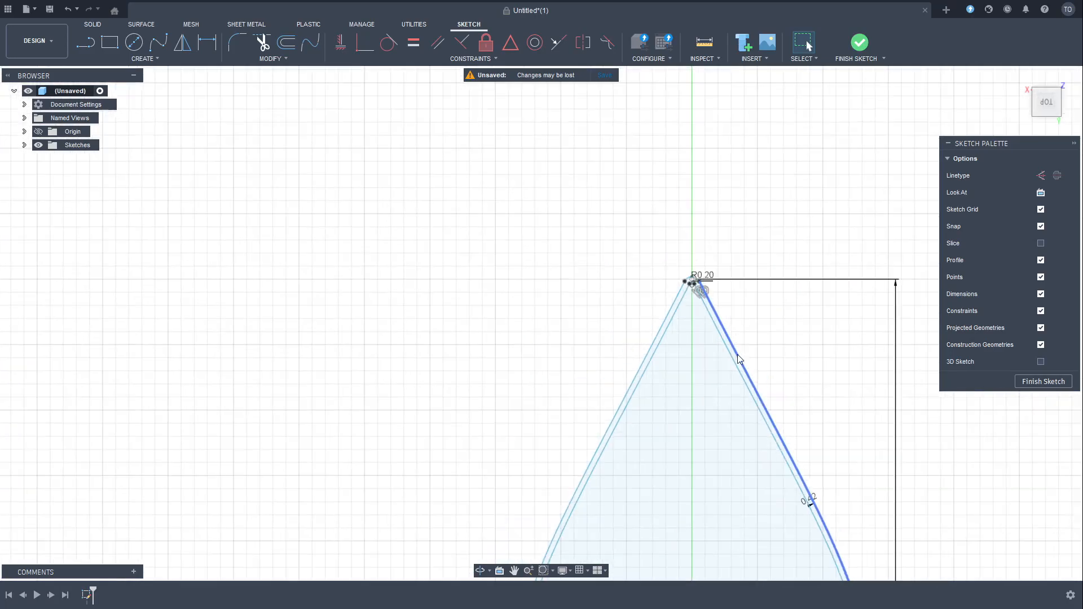
scroll(730, 232, down, 1)
scroll(673, 237, up, 8)
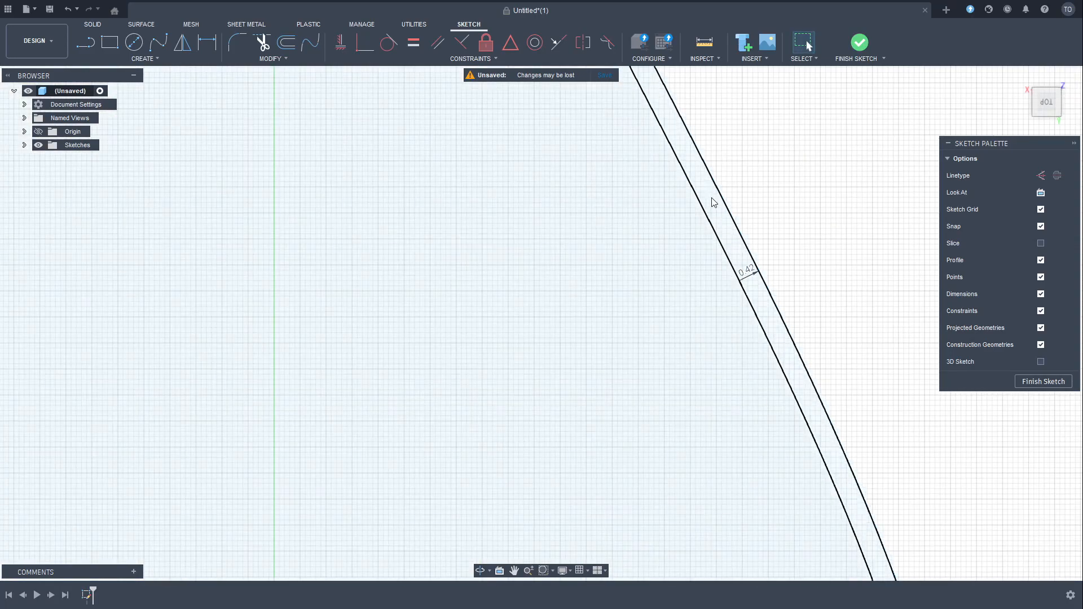
click(714, 202)
scroll(788, 264, down, 8)
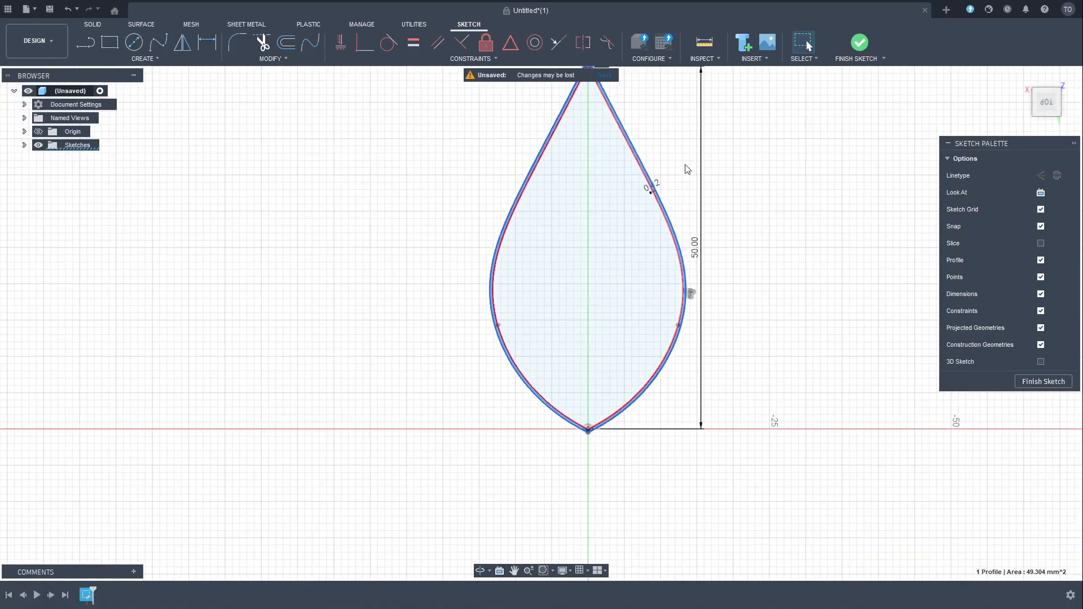
mouse_move(688, 169)
middle_down()
mouse_move(694, 225)
mouse_move(720, 199)
middle_up()
scroll(743, 211, up, 2)
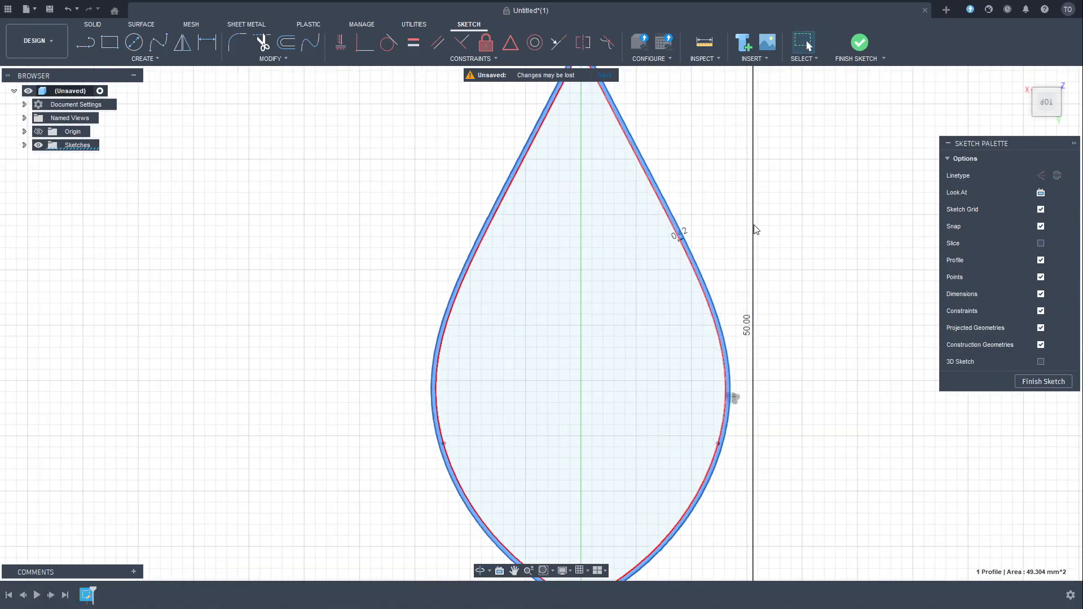
click(833, 218)
scroll(643, 152, up, 3)
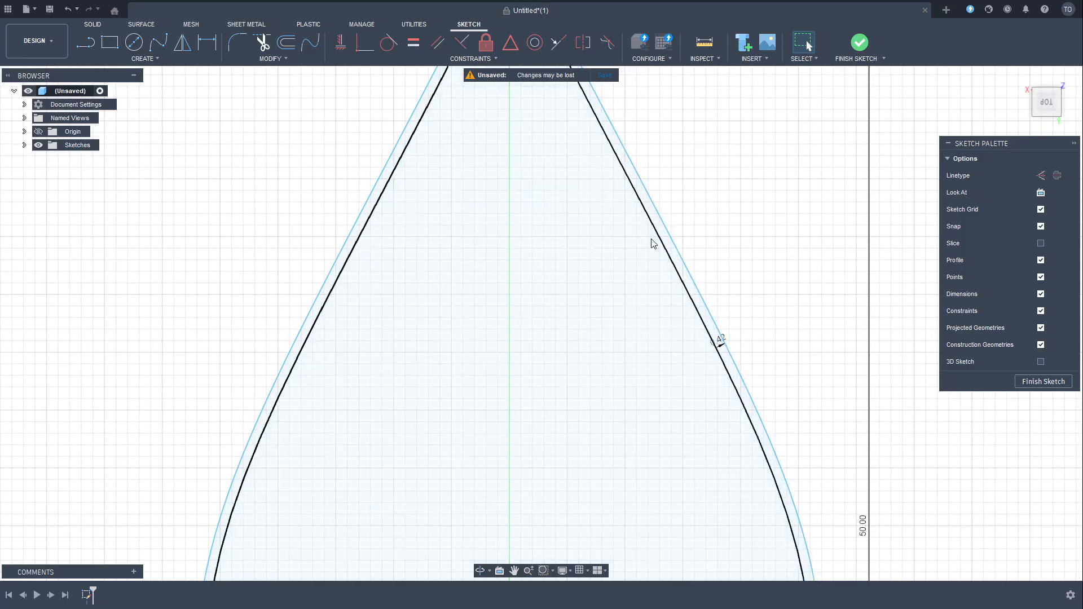
scroll(686, 263, up, 2)
scroll(686, 264, down, 6)
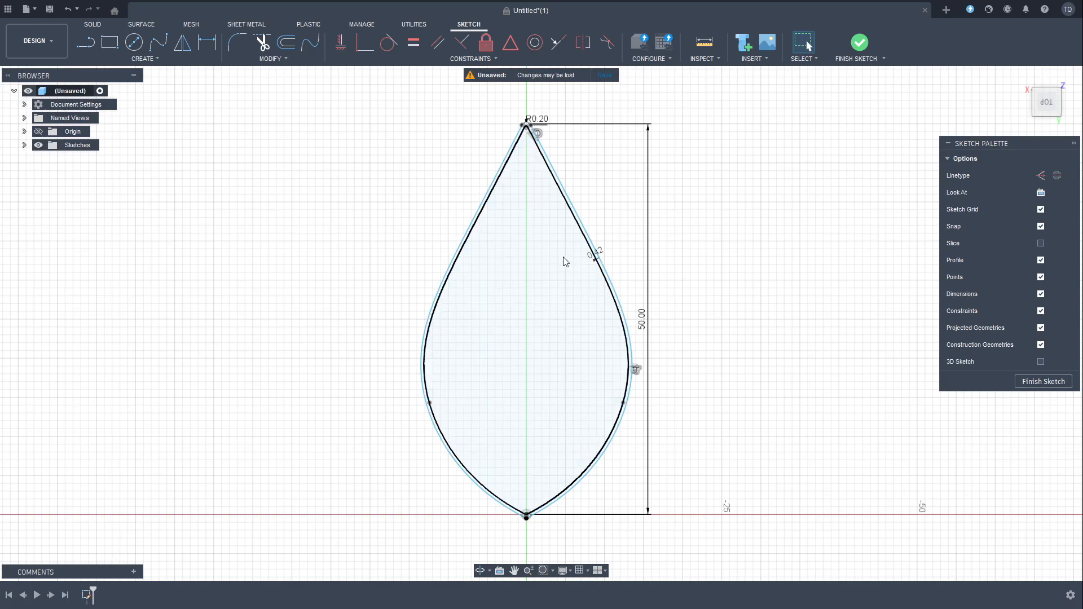
- Offset the original inner teardrop chain outward on one side, with a distance of -0.84 mm
scroll(581, 245, up, 3)
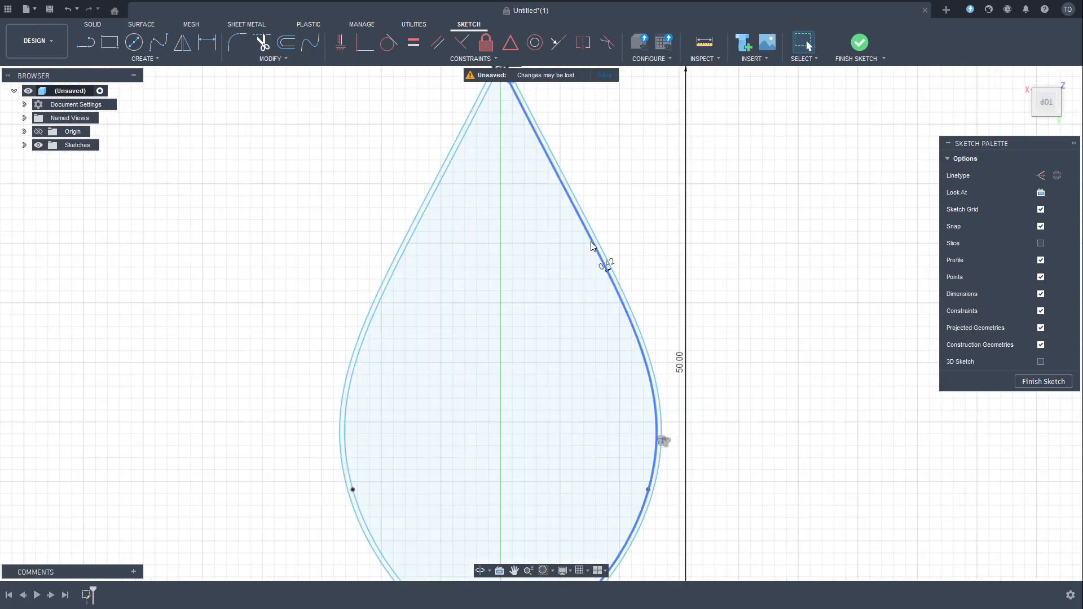
double_click(591, 242)
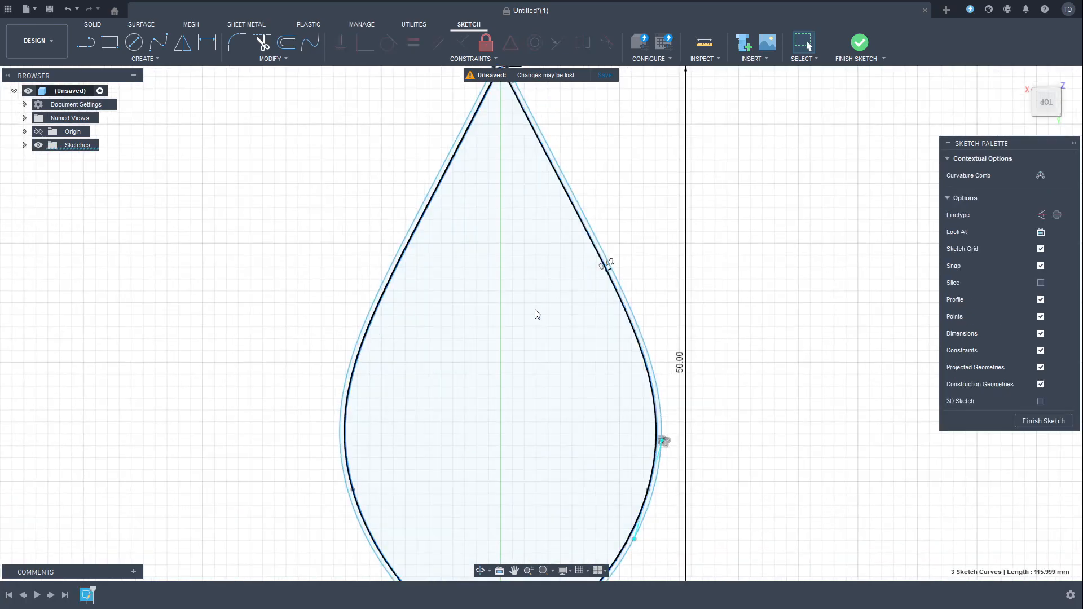
scroll(481, 347, down, 2)
scroll(521, 325, up, 2)
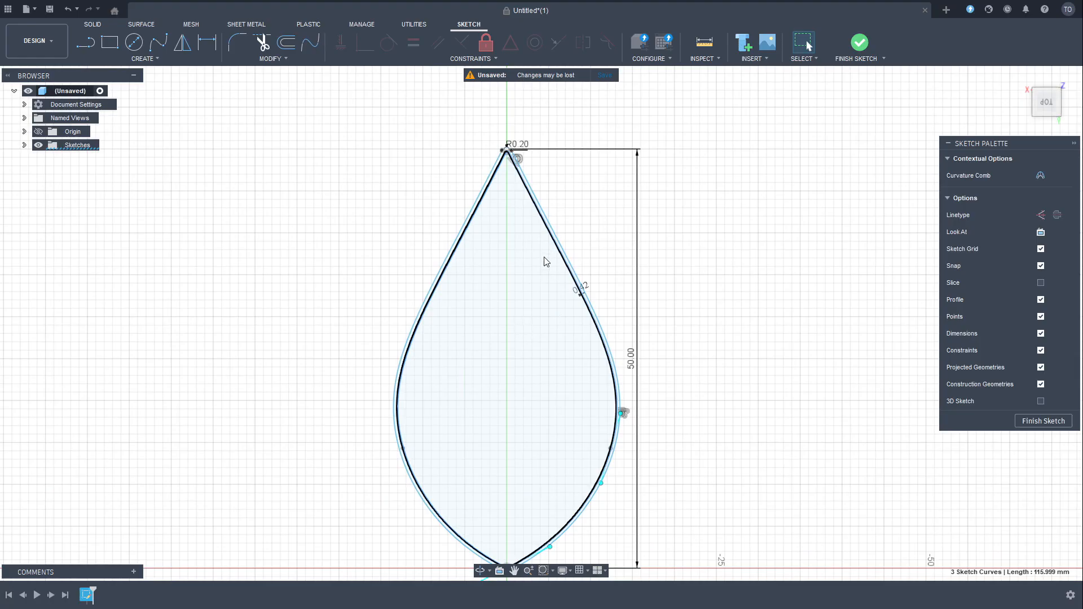
click(286, 42)
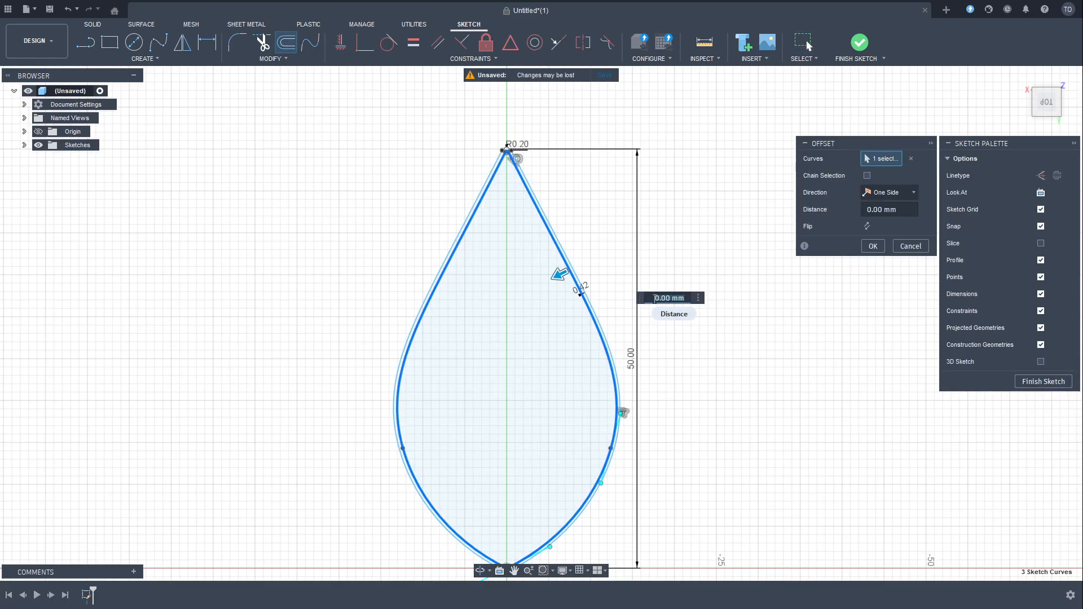
text(-0.84)
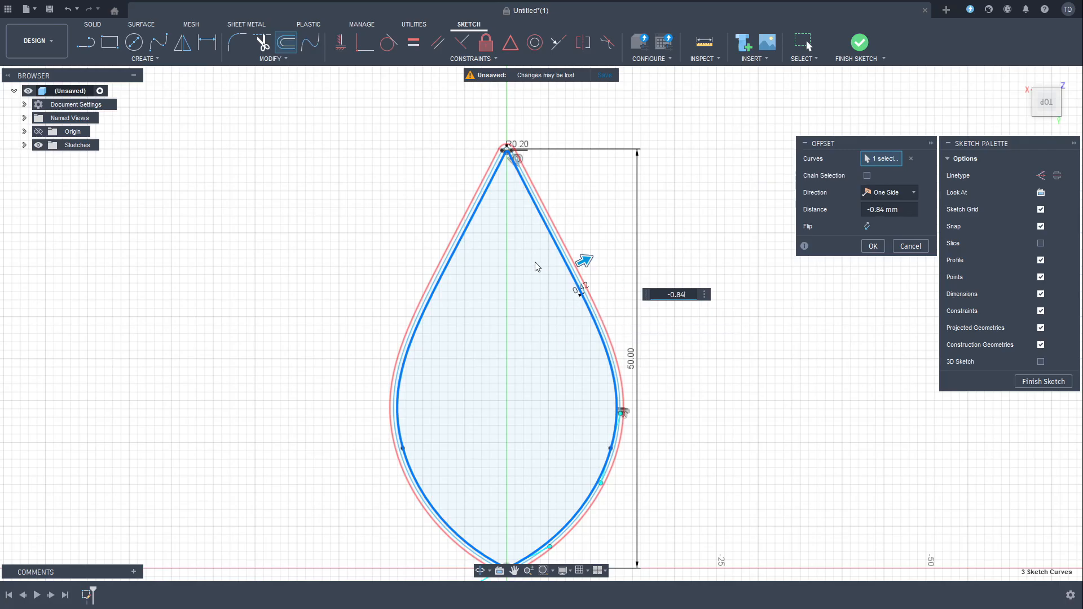
click(873, 246)
- Examine the band between the original teardrop and the 0.42 mm offset, comparing it with the 0.84 mm offset around the profile
scroll(564, 282, up, 8)
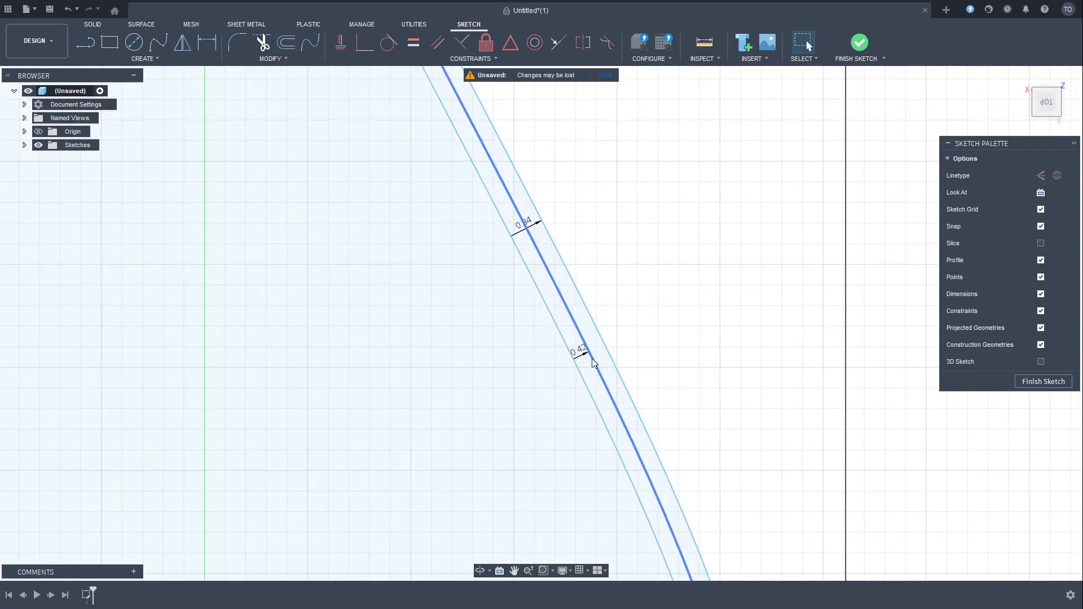
click(590, 374)
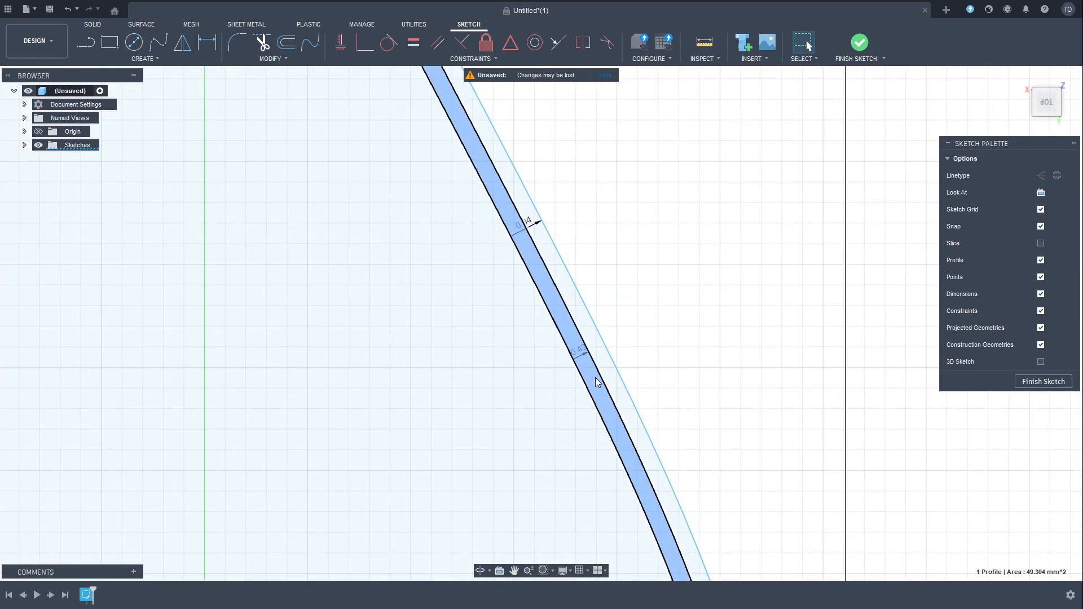
scroll(534, 243, down, 2)
scroll(533, 231, up, 4)
scroll(530, 230, up, 4)
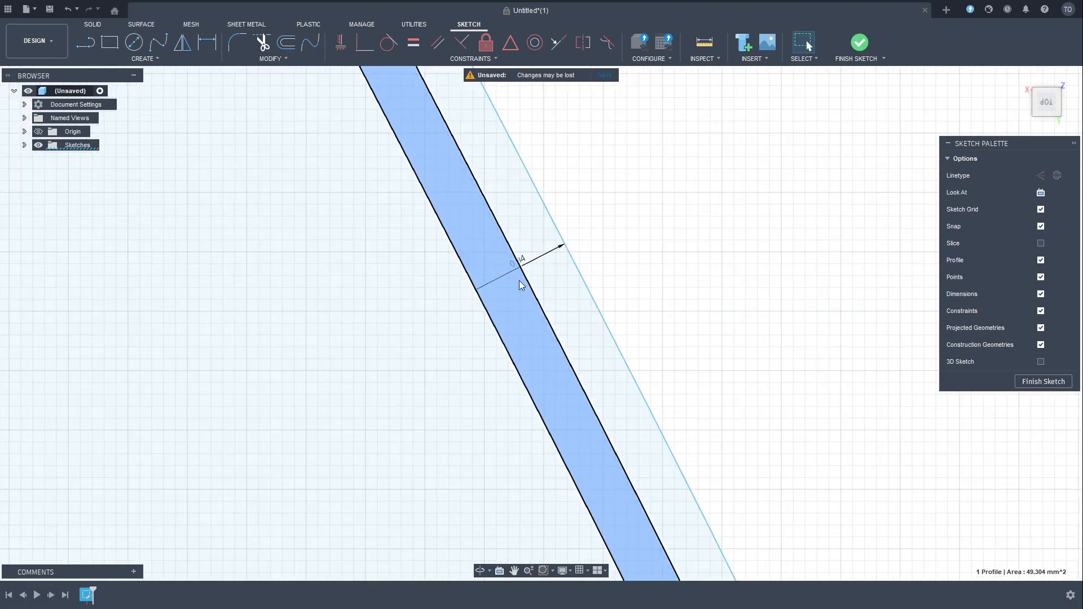
scroll(563, 318, down, 3)
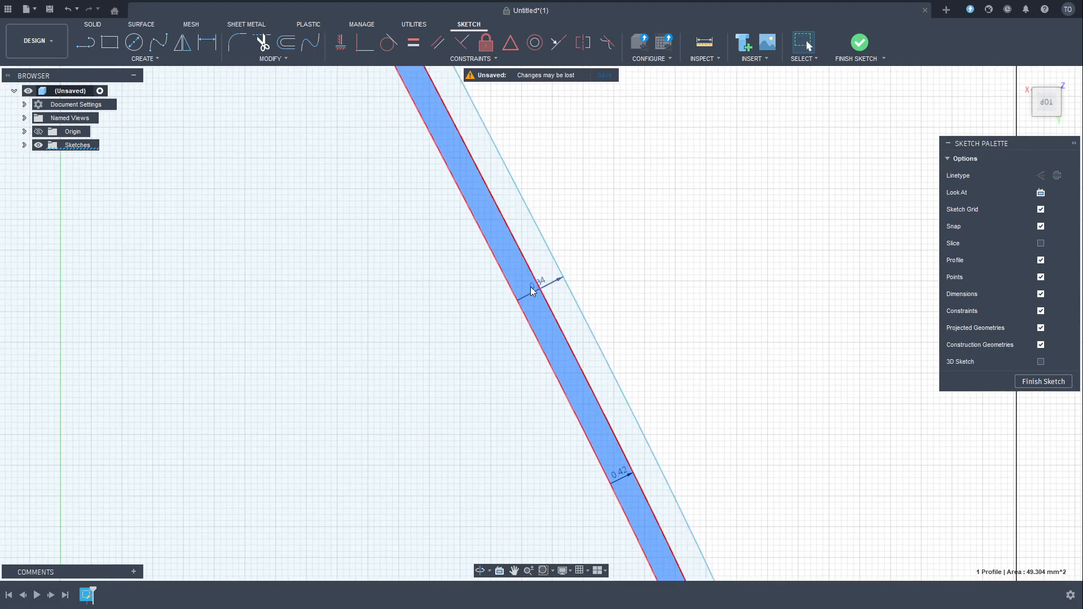
scroll(584, 359, down, 2)
scroll(585, 357, down, 3)
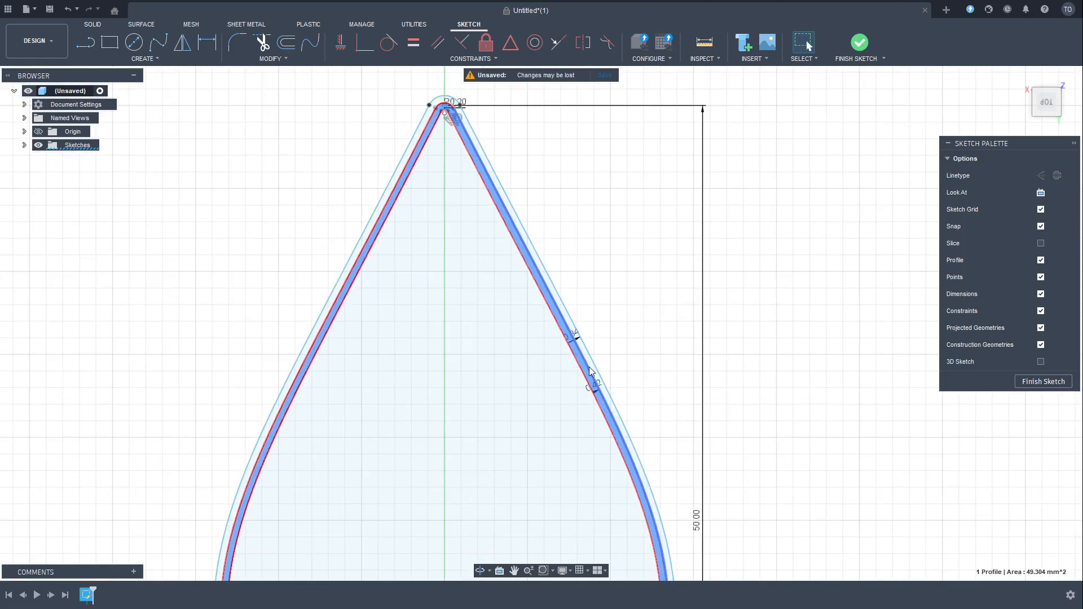
scroll(661, 278, up, 1)
scroll(655, 308, down, 2)
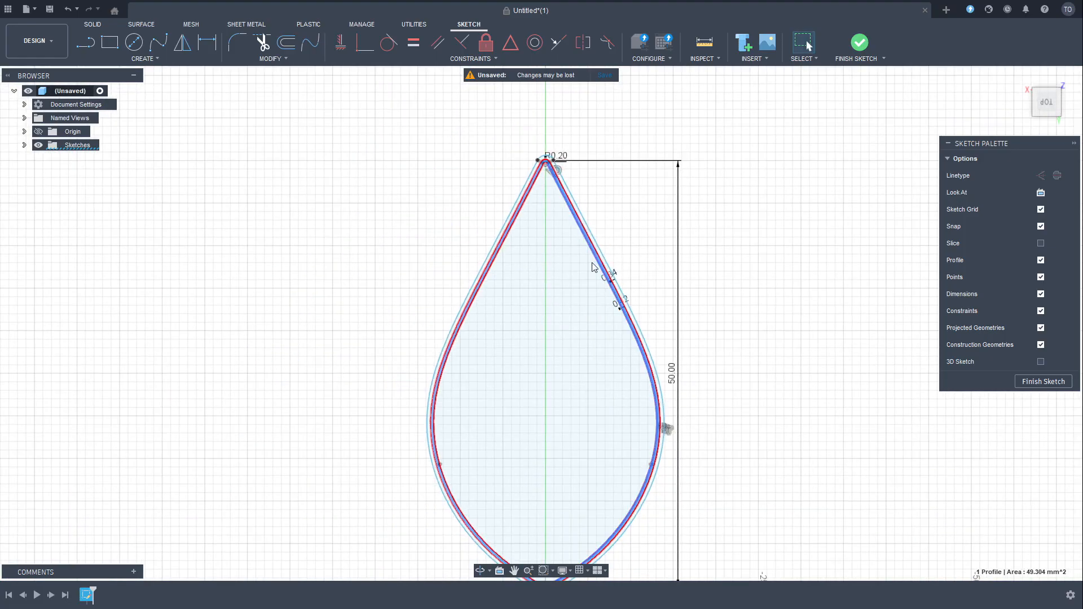
scroll(612, 274, up, 3)
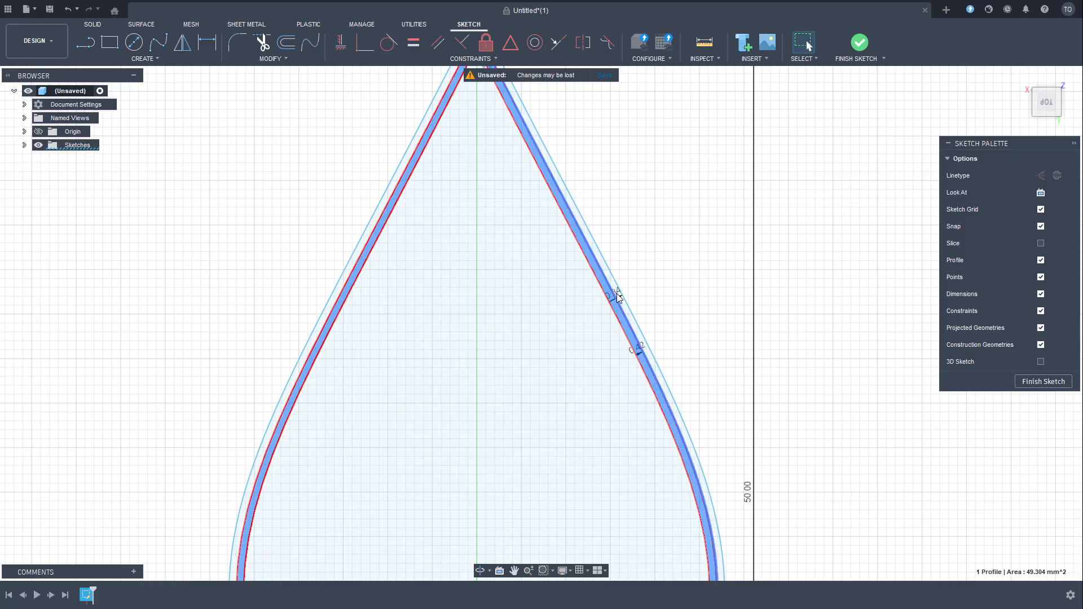
scroll(616, 293, down, 3)
scroll(623, 295, up, 5)
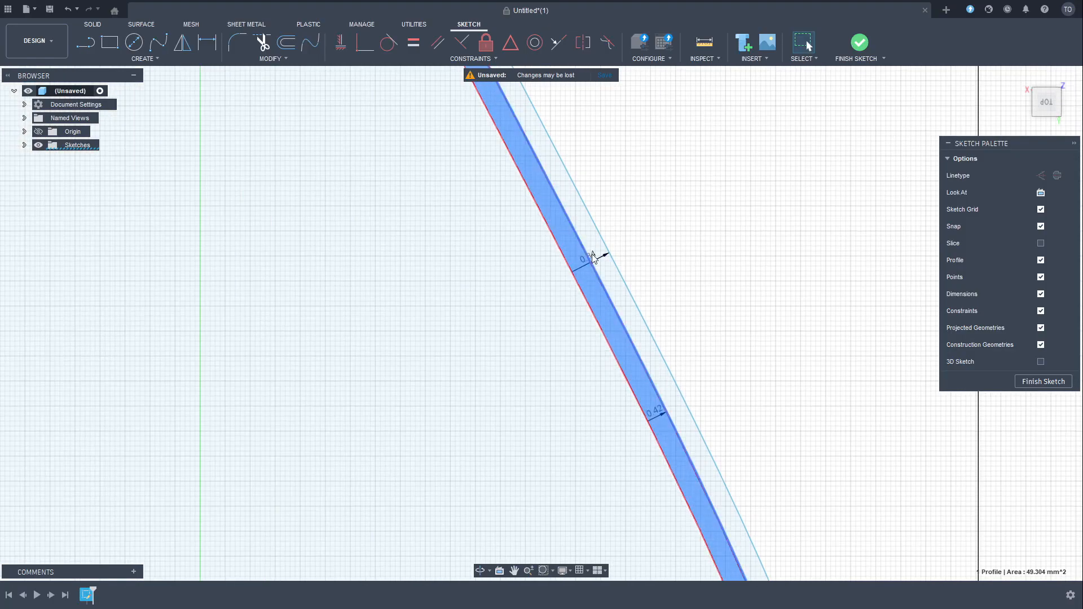
scroll(601, 290, down, 2)
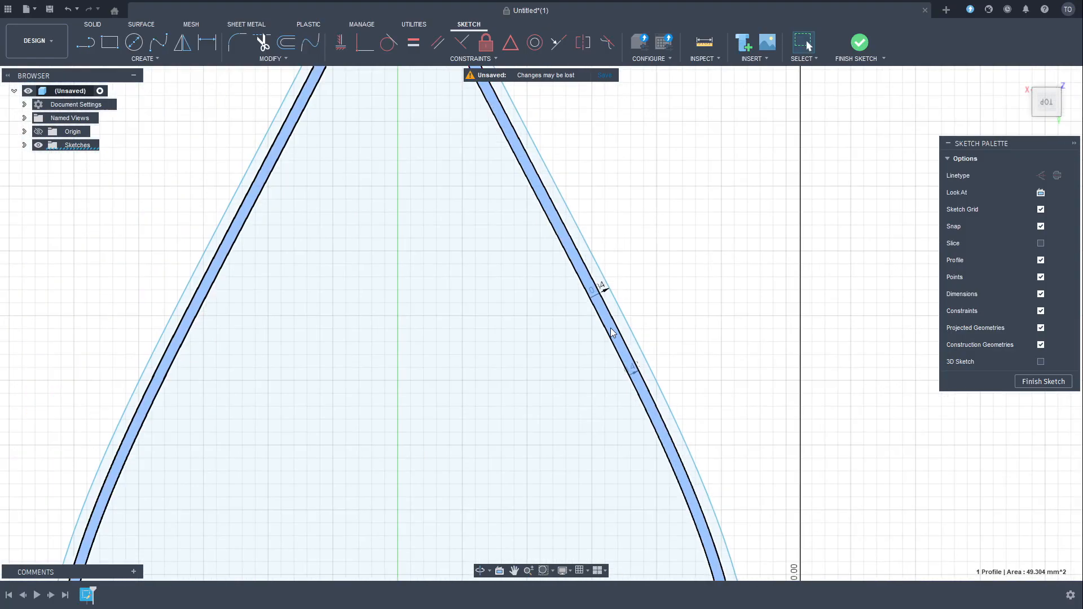
scroll(597, 298, down, 2)
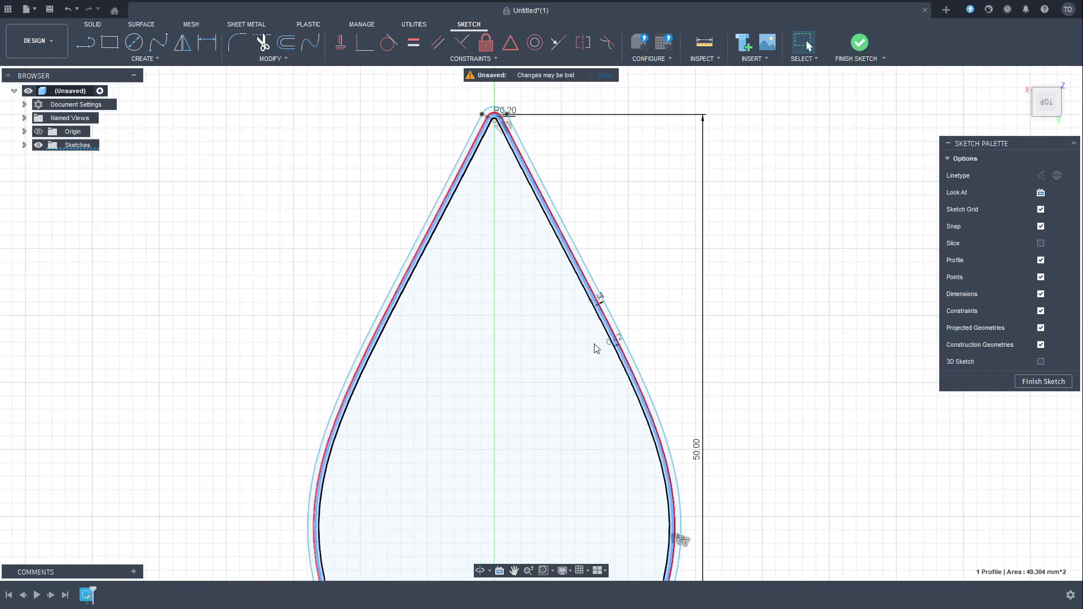
scroll(595, 346, down, 2)
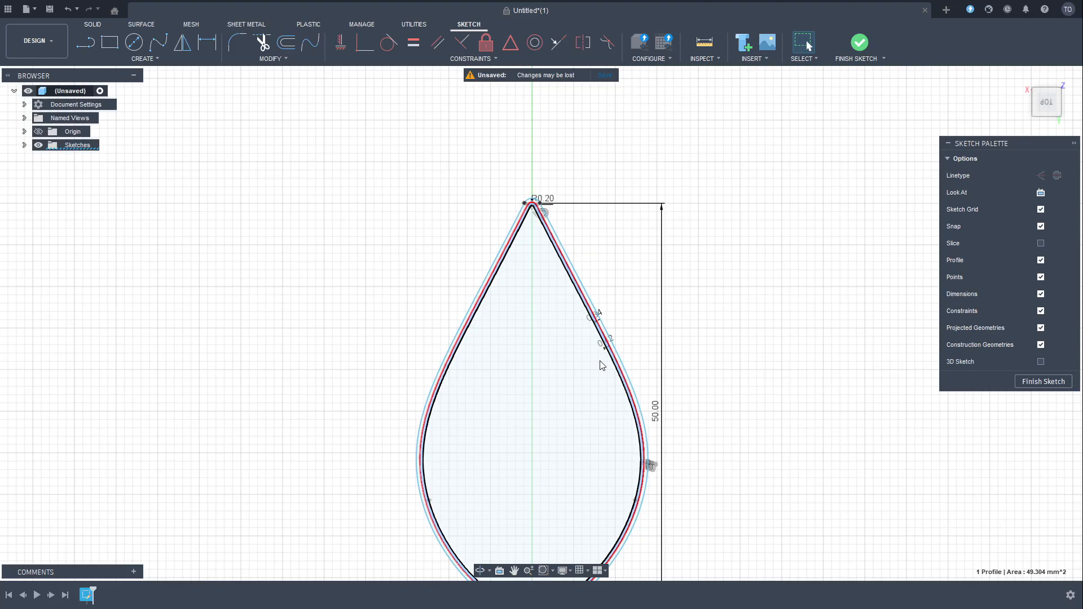
scroll(578, 314, up, 3)
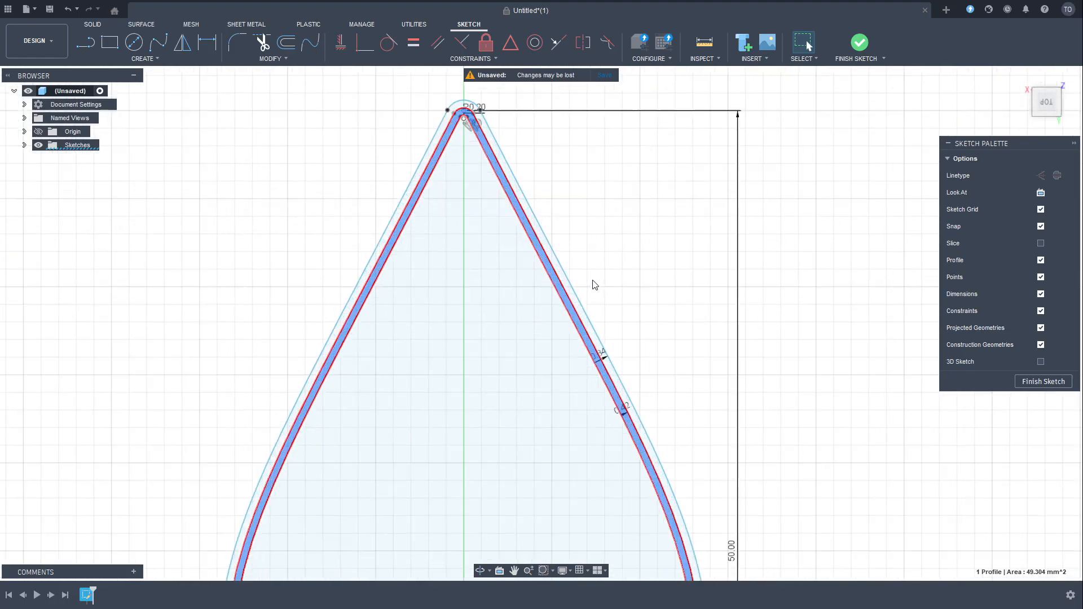
scroll(621, 374, down, 2)
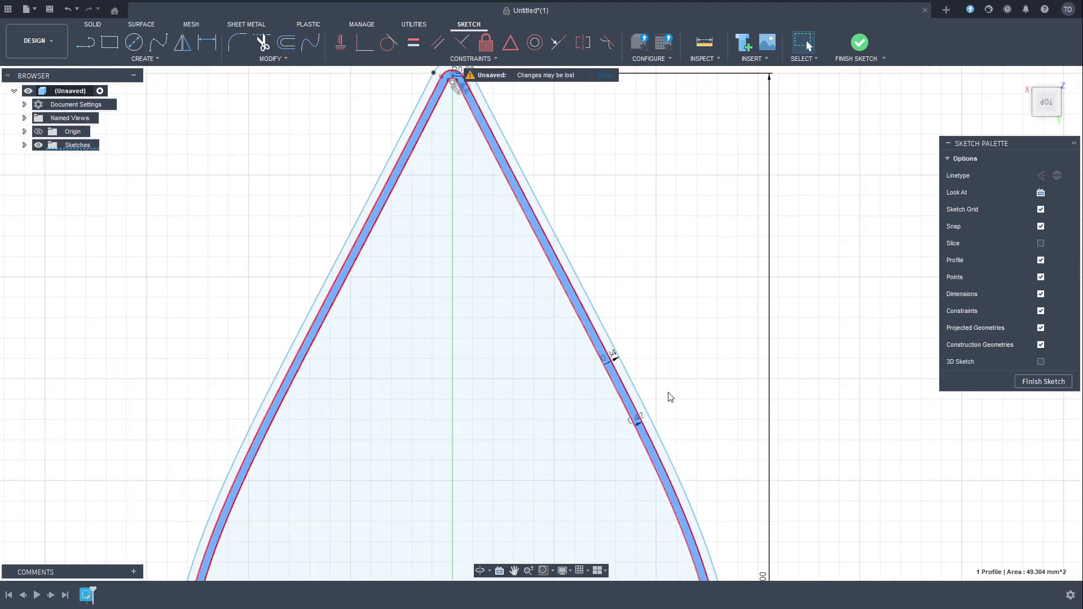
scroll(650, 312, down, 5)
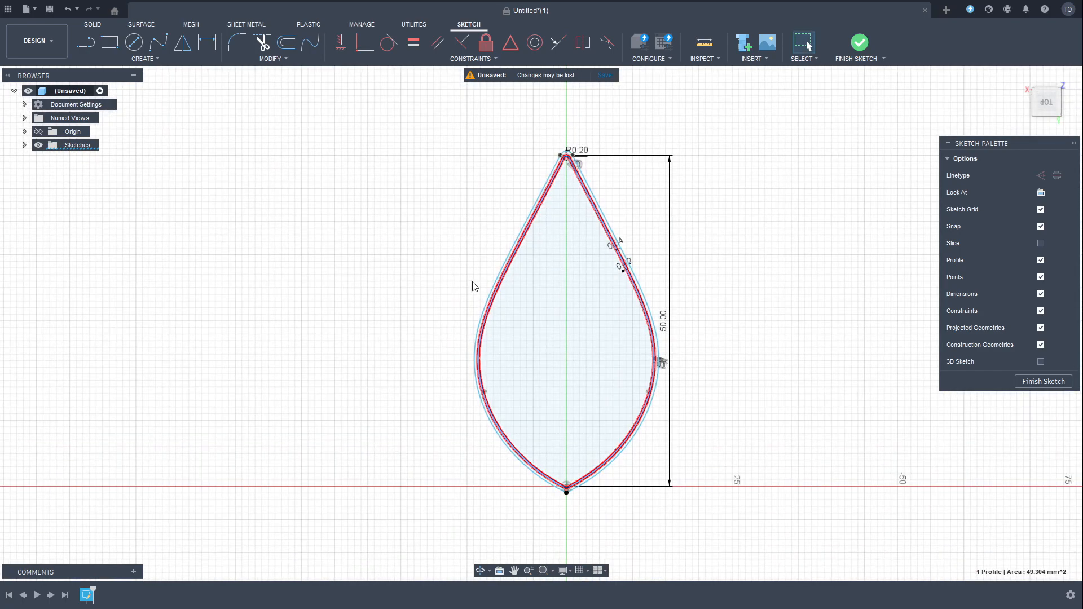
scroll(566, 266, down, 2)
scroll(653, 275, up, 6)
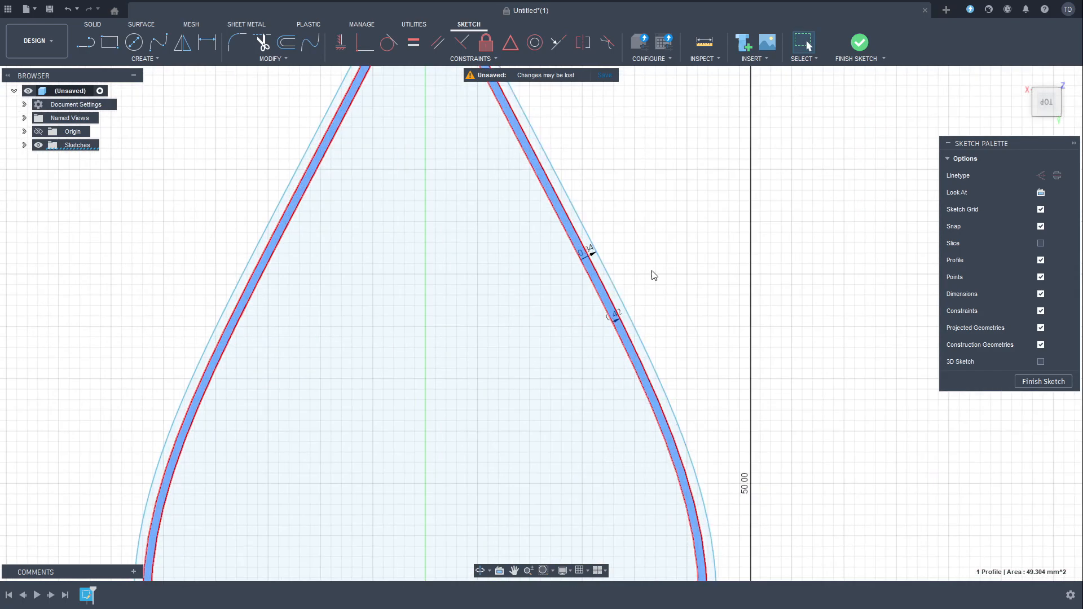
click(674, 281)
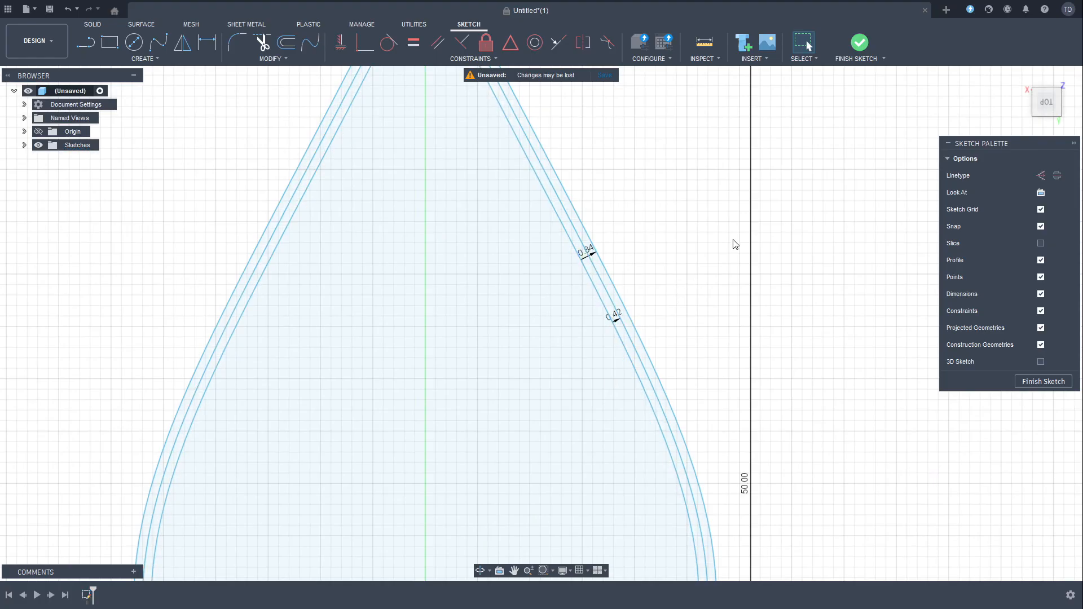
- Offset the original inner teardrop chain outward on one side again, with a distance of -3 mm
scroll(708, 336, down, 5)
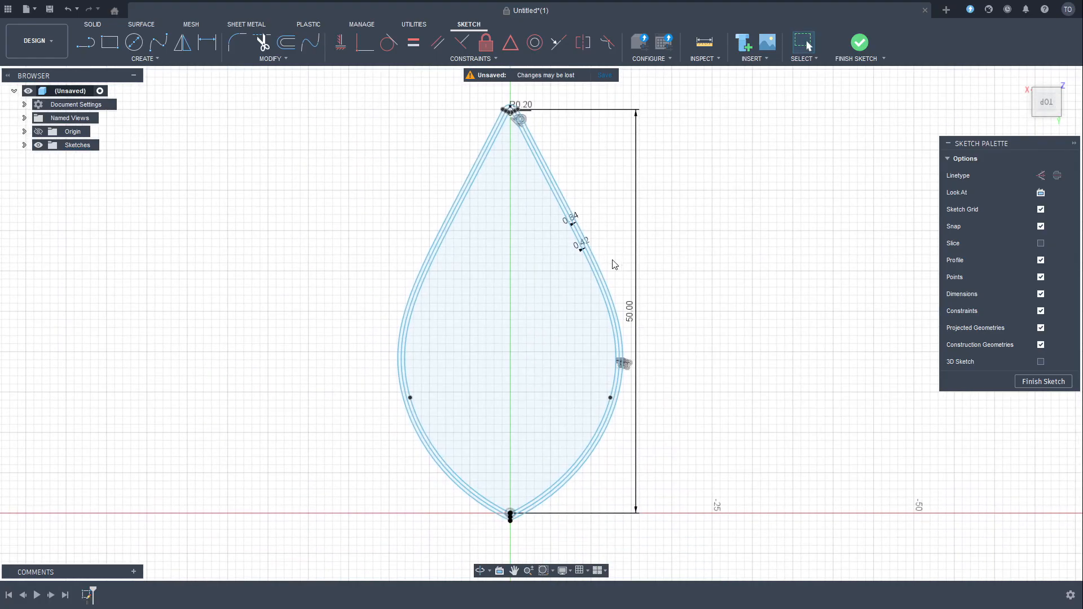
scroll(614, 265, up, 3)
click(574, 290)
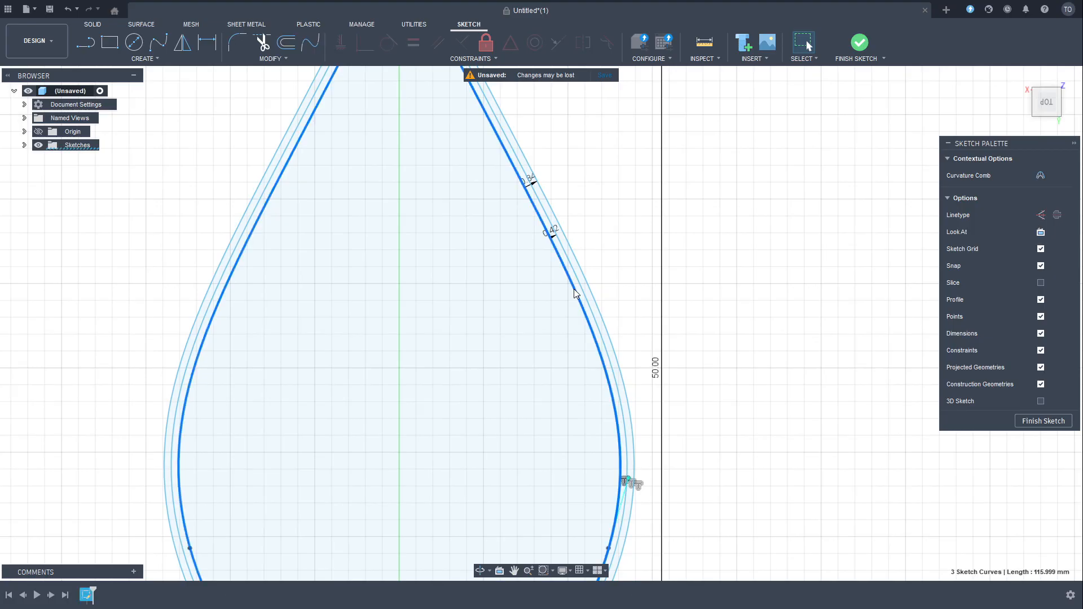
scroll(574, 289, down, 3)
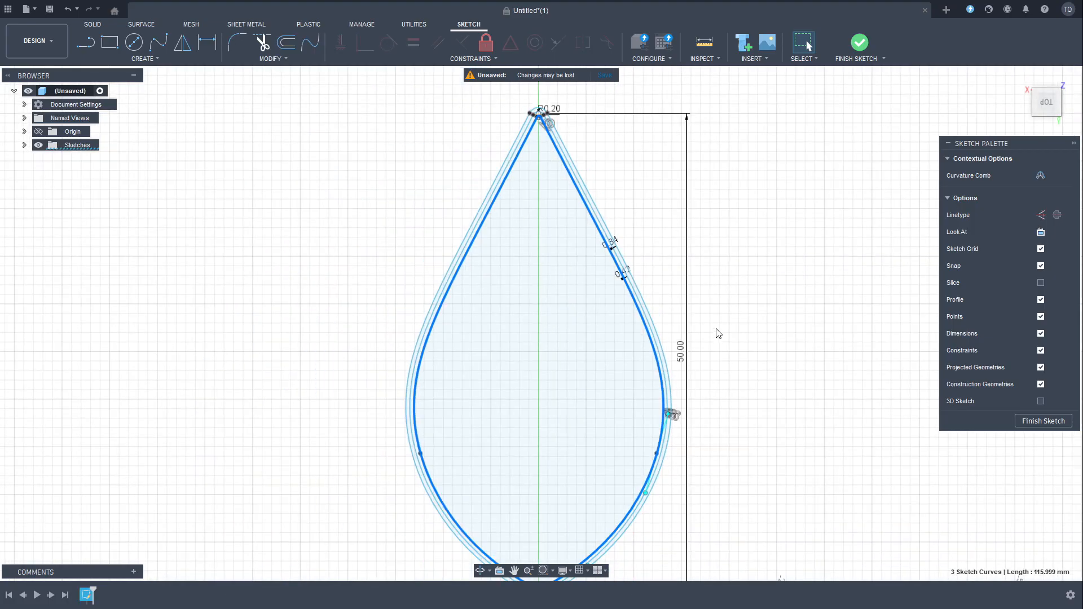
click(286, 43)
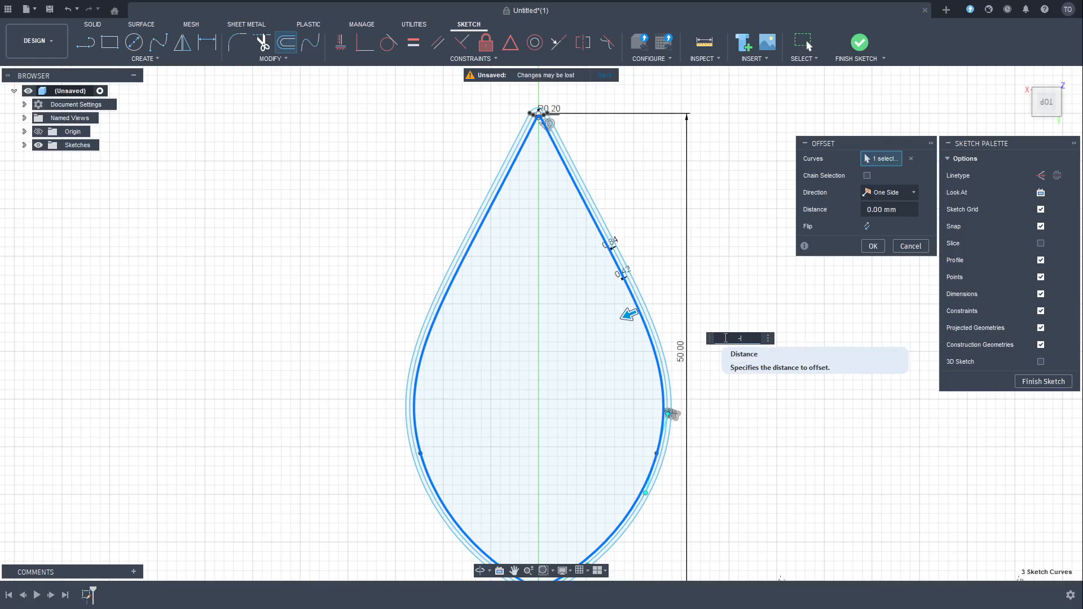
text(-3)
key(Return)
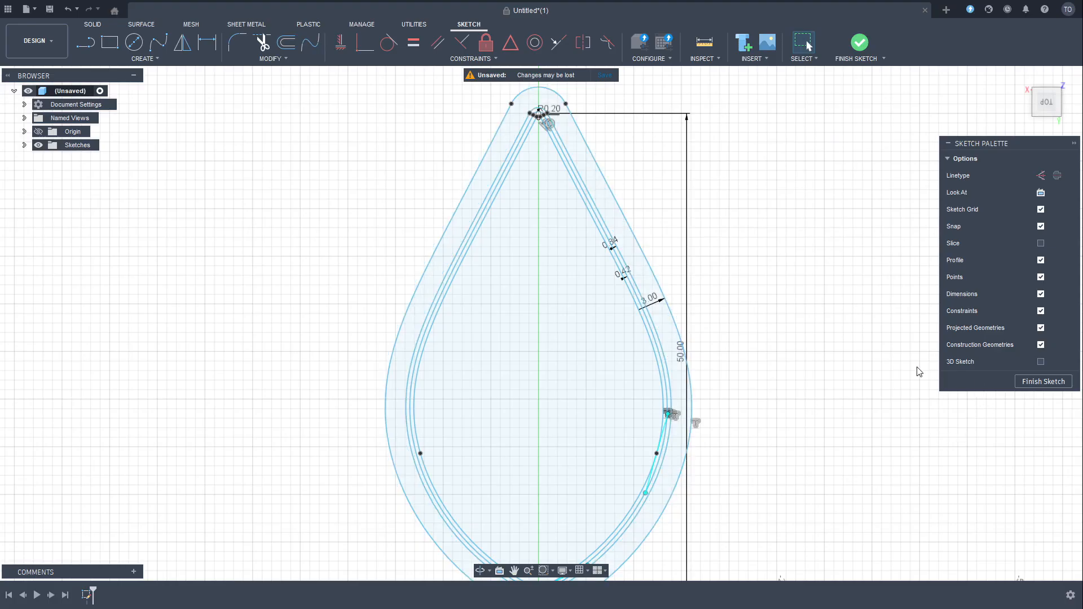
- Finish the sketch containing the teardrop and its three outward offsets
scroll(790, 375, down, 4)
middle_drag(742, 393, 643, 340)
scroll(637, 338, up, 3)
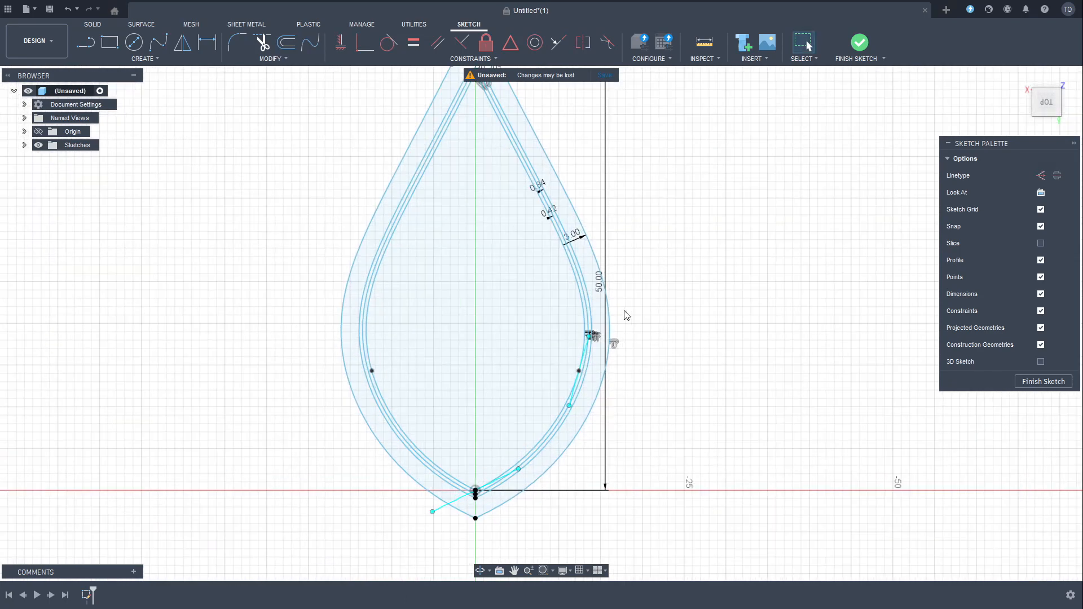
scroll(802, 390, down, 3)
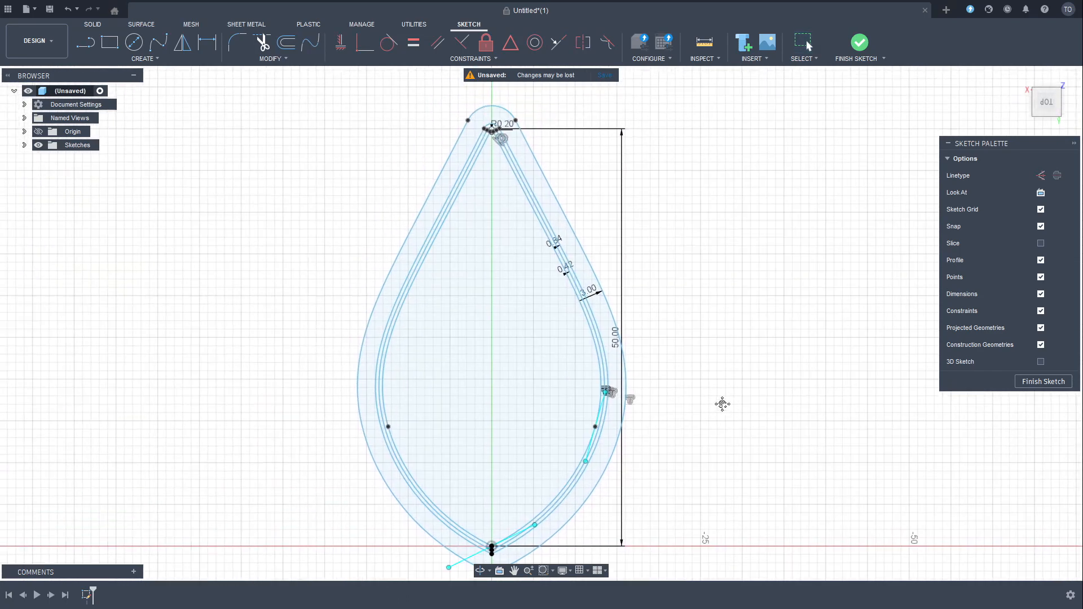
click(1044, 382)
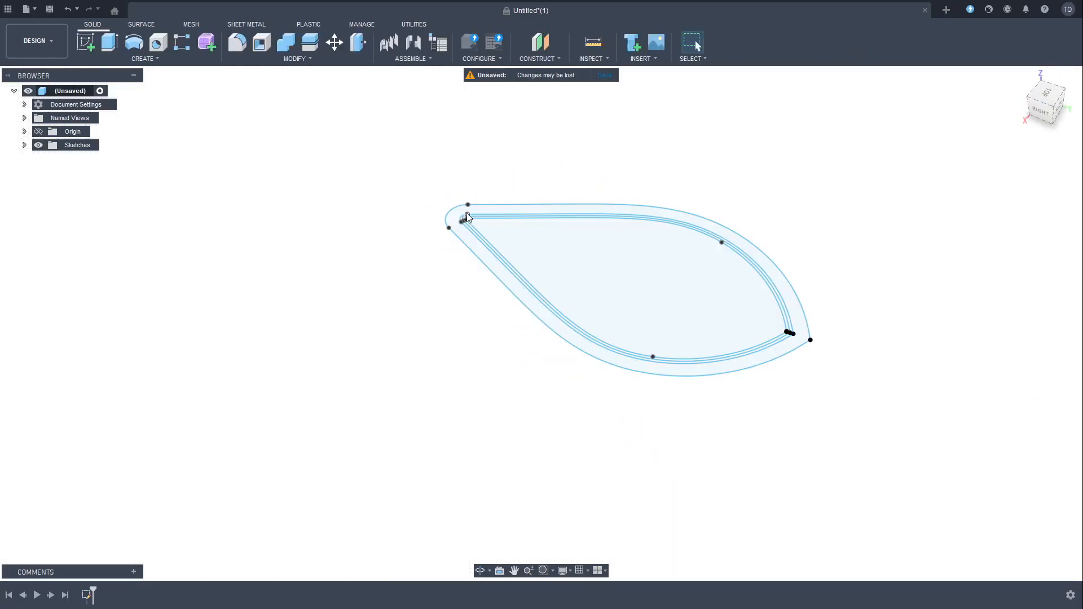
scroll(460, 215, up, 5)
scroll(460, 215, down, 2)
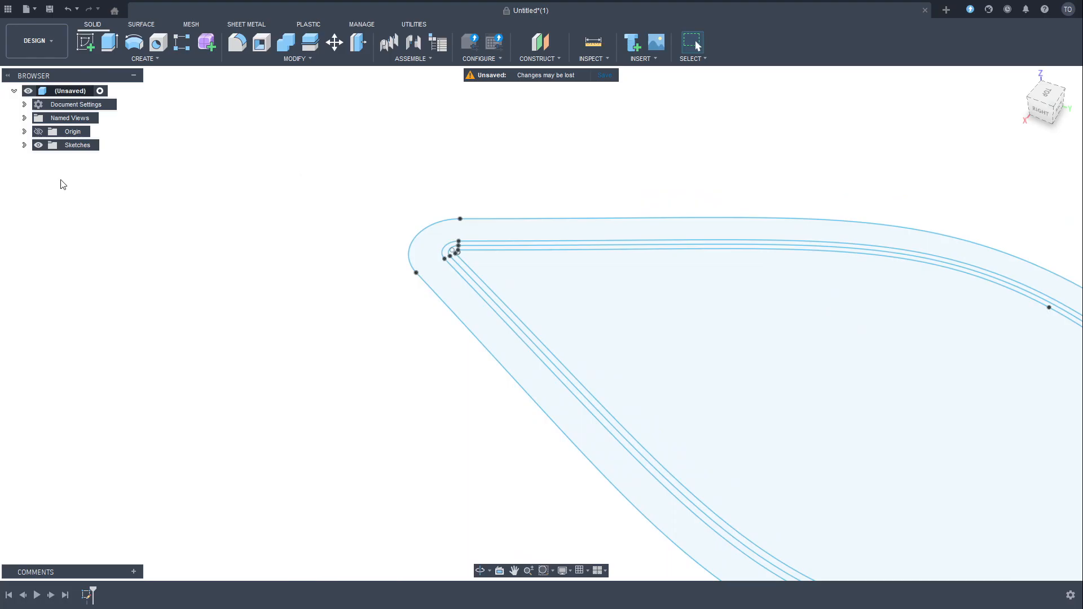
- Rename the teardrop sketch as Teardrop
click(25, 145)
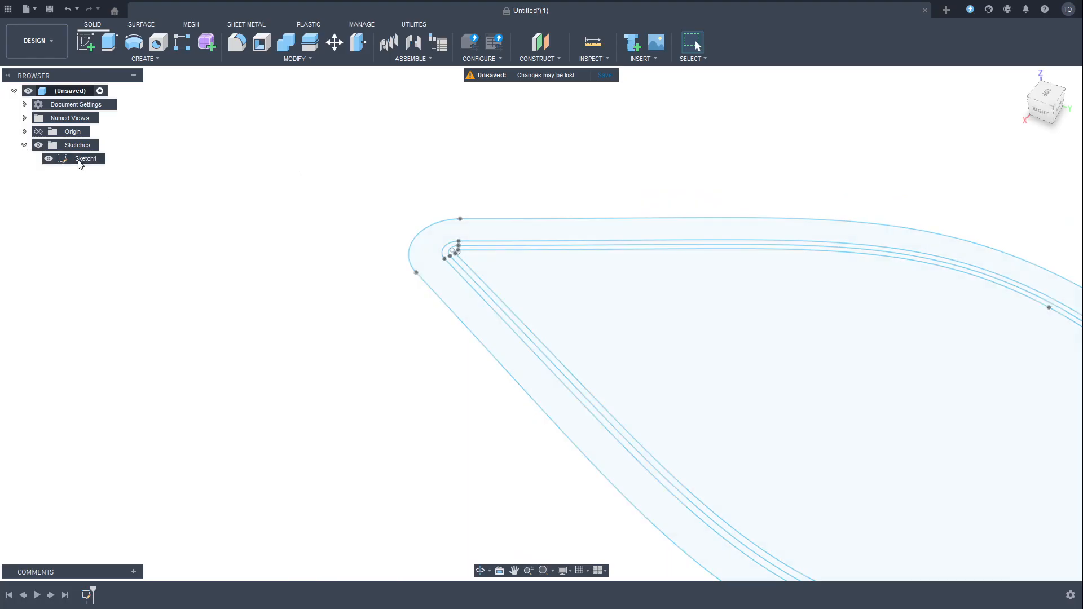
click(24, 146)
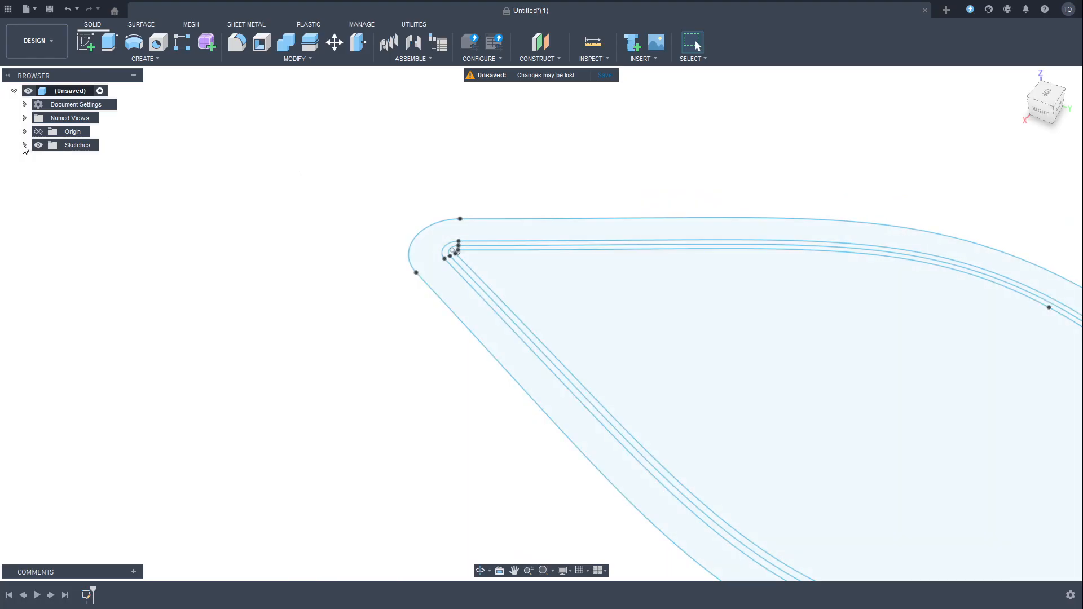
click(24, 146)
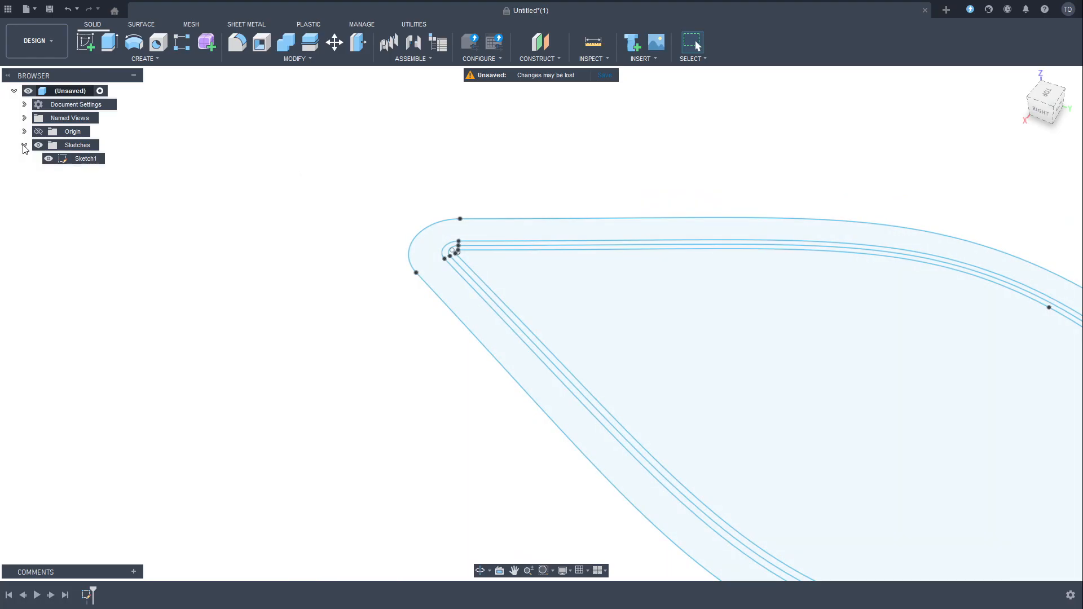
click(90, 160)
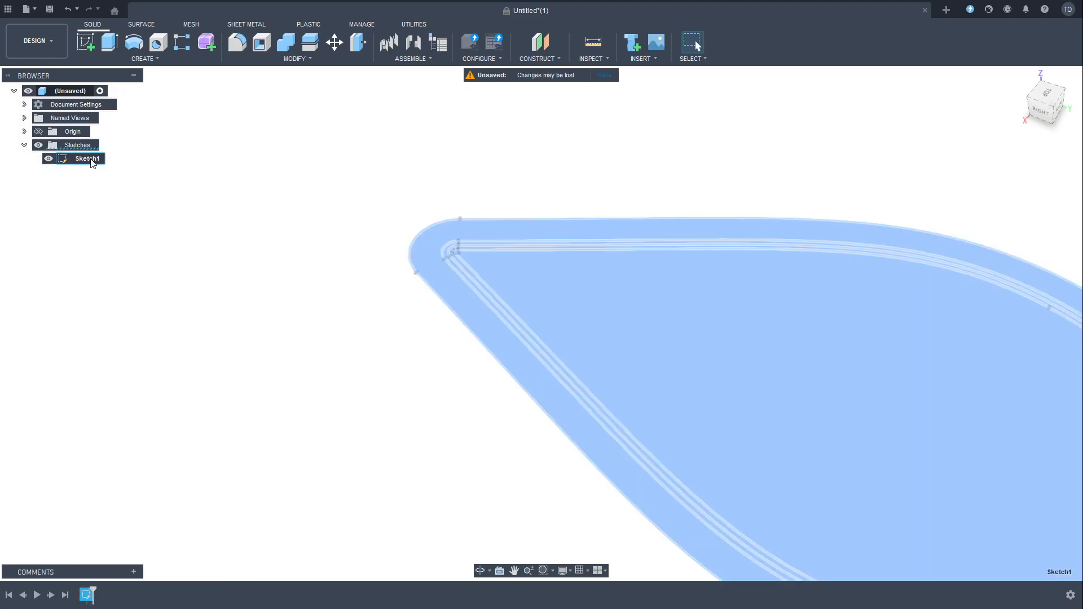
right_click(92, 163)
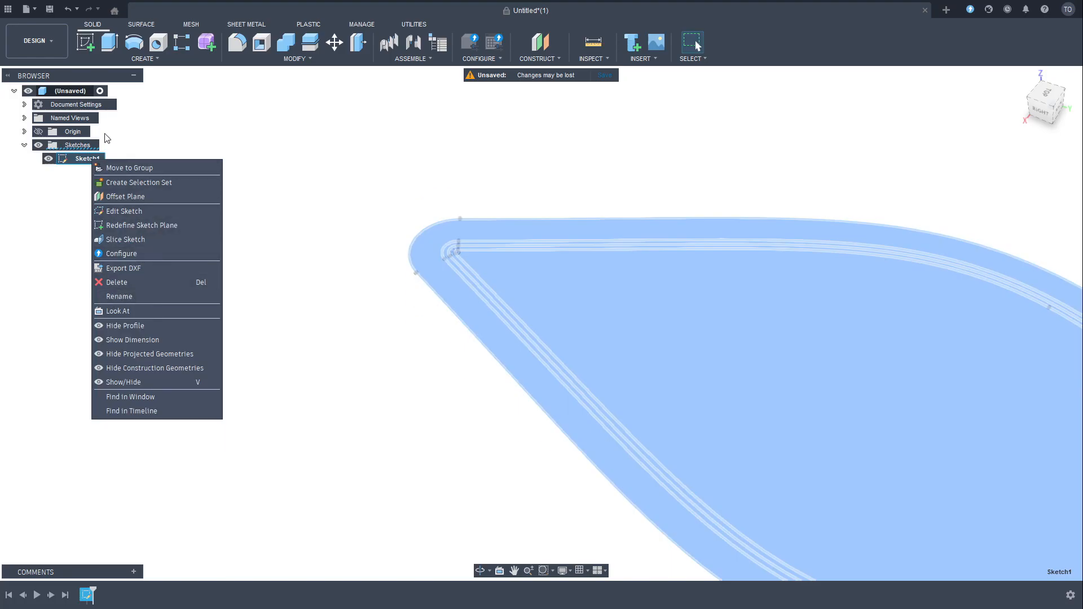
click(118, 297)
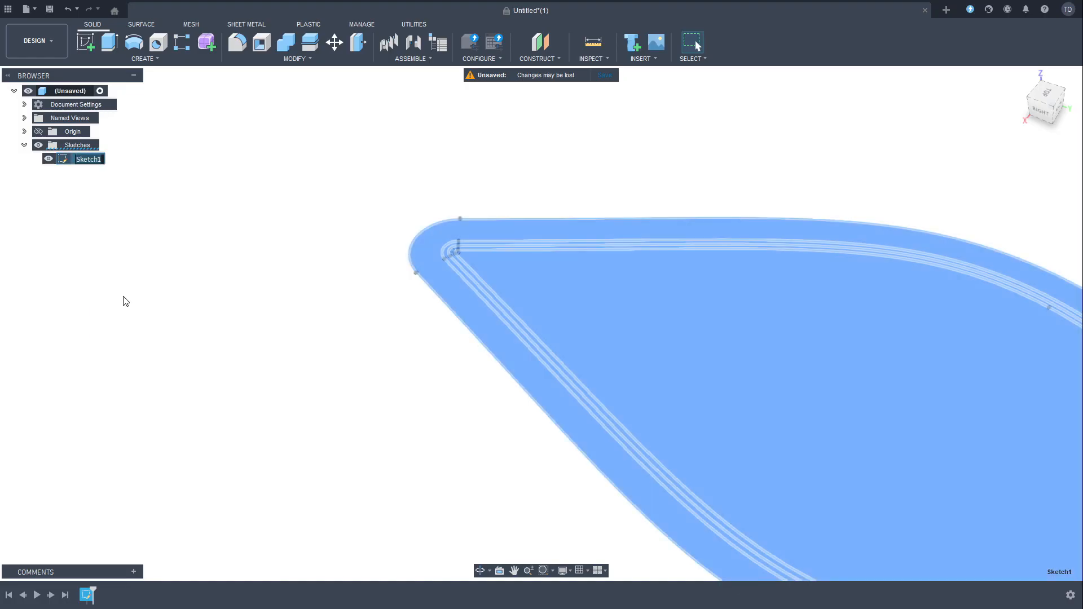
text(Teardrop Sc)
key(BackSpace)
text(ke)
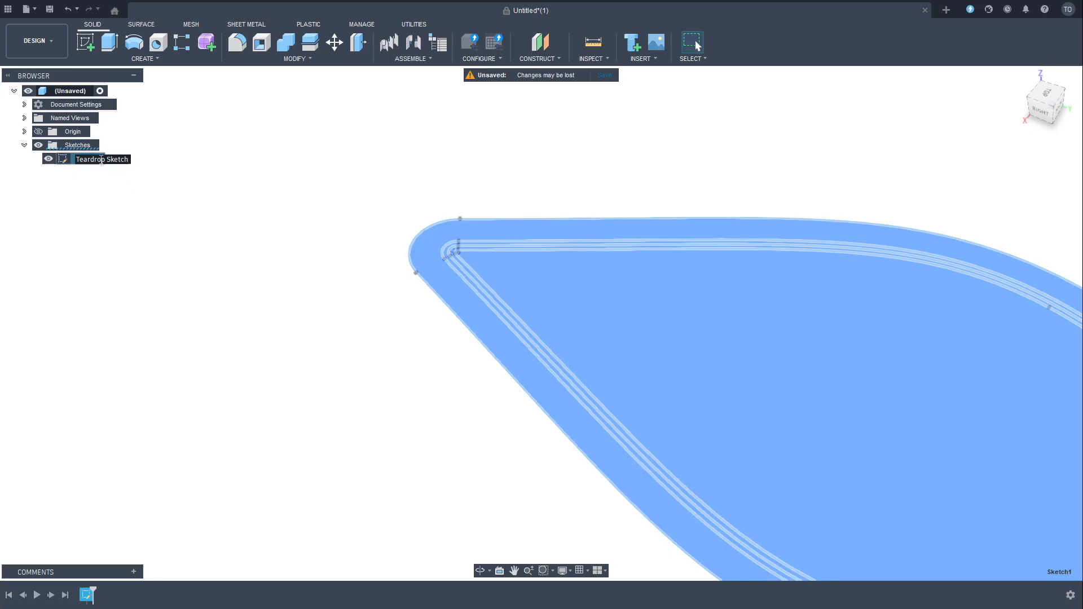
drag(106, 160, 316, 180)
key(BackSpace)
key(Return)
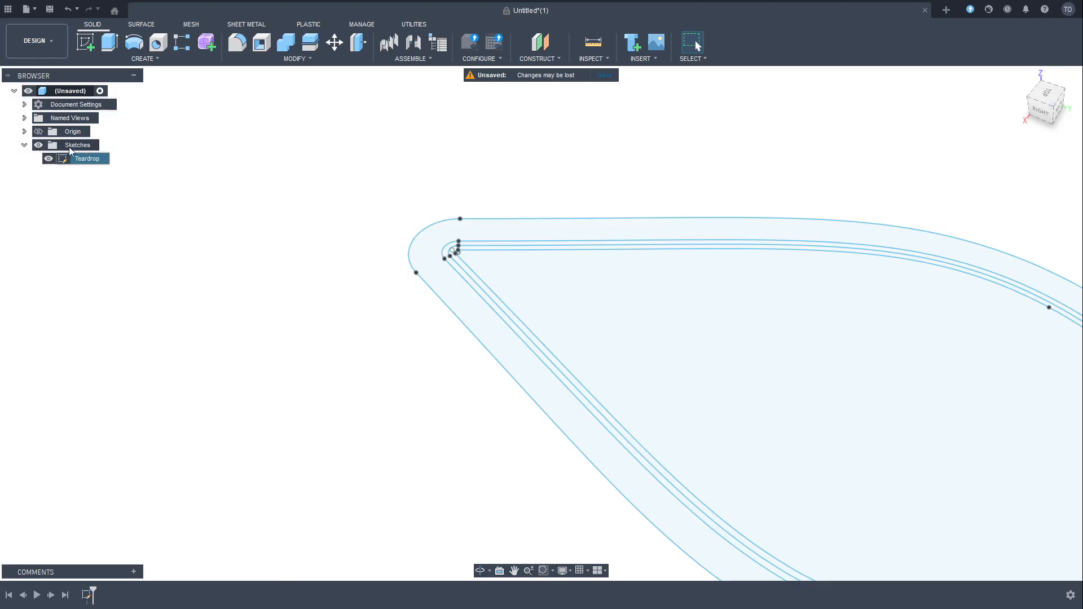
- Hide the Teardrop sketch and show it again
click(48, 159)
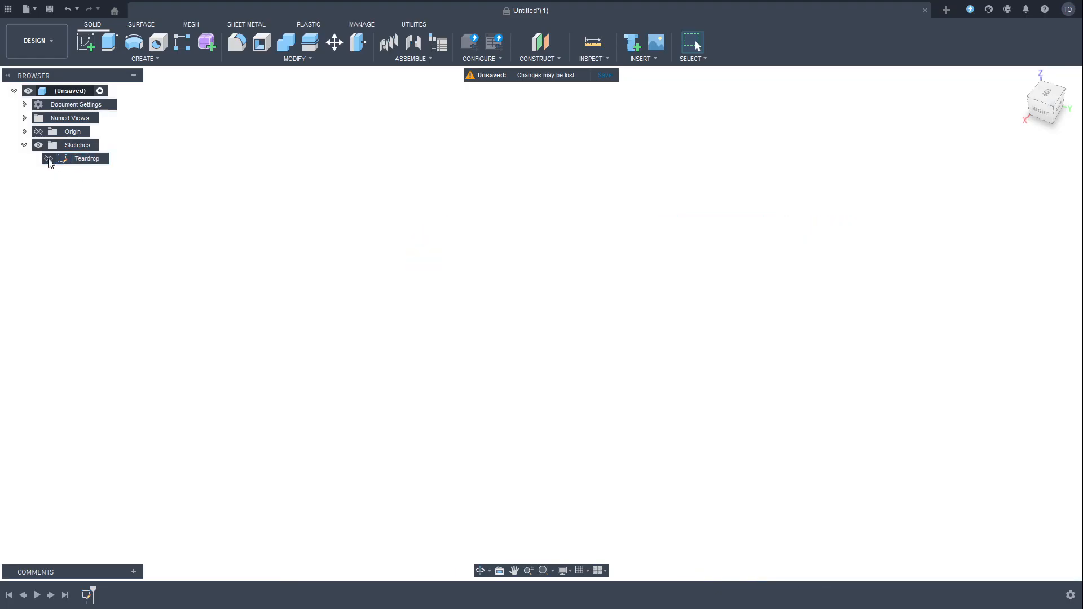
click(50, 160)
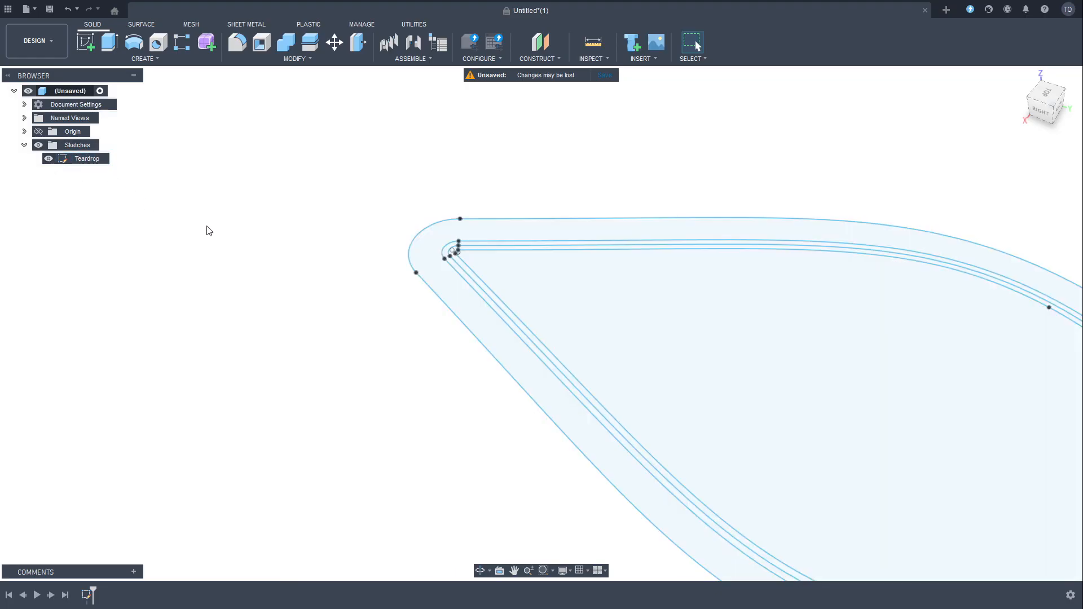
scroll(395, 322, down, 5)
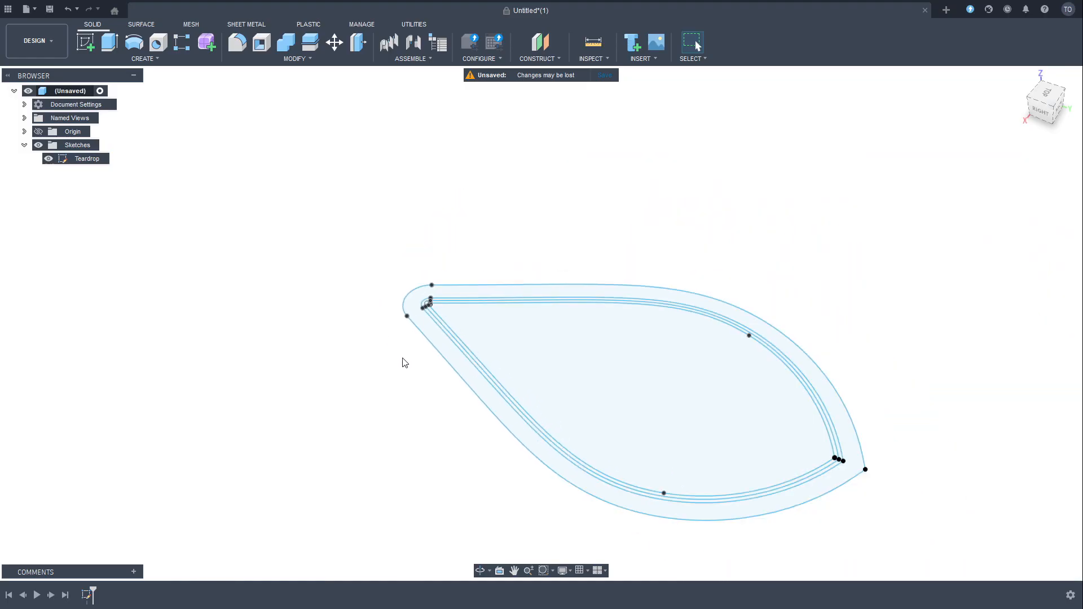
mouse_move(404, 363)
middle_down()
mouse_move(343, 279)
mouse_move(301, 314)
mouse_move(319, 311)
middle_up()
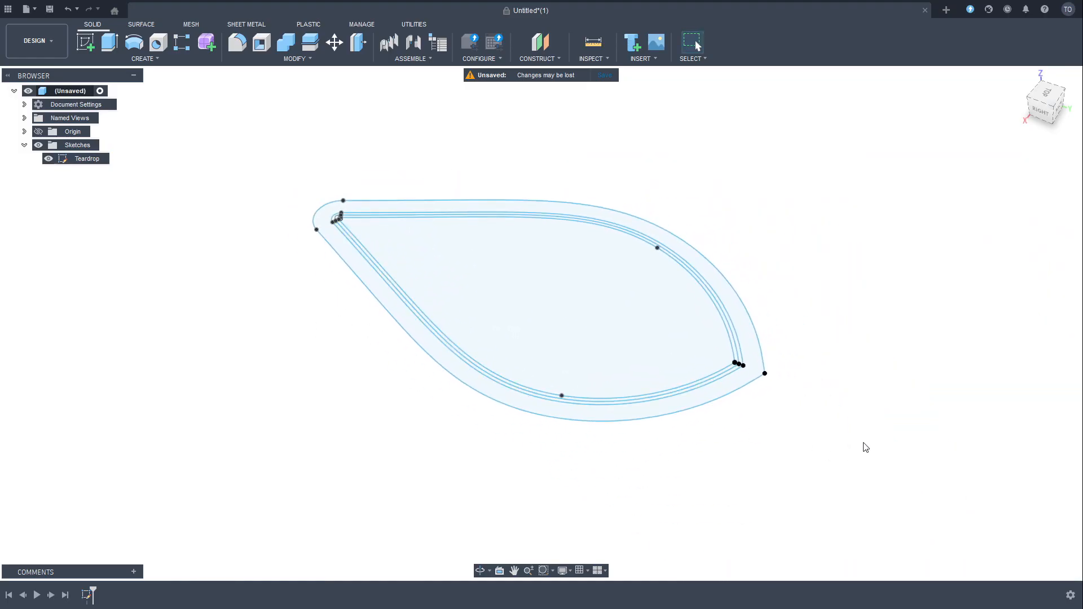
scroll(753, 356, up, 3)
scroll(757, 378, down, 3)
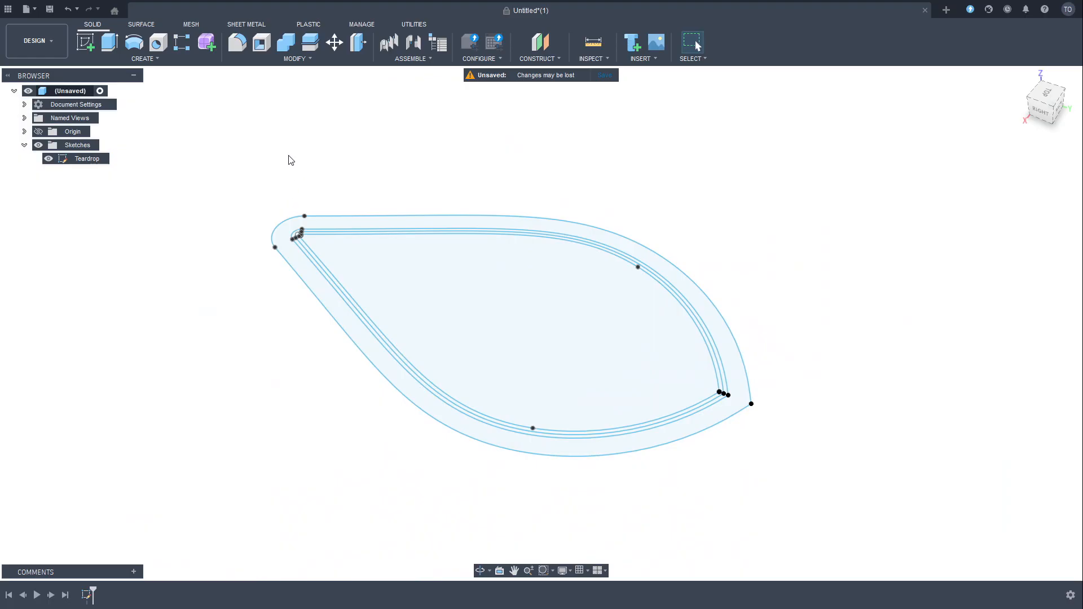
scroll(312, 279, up, 5)
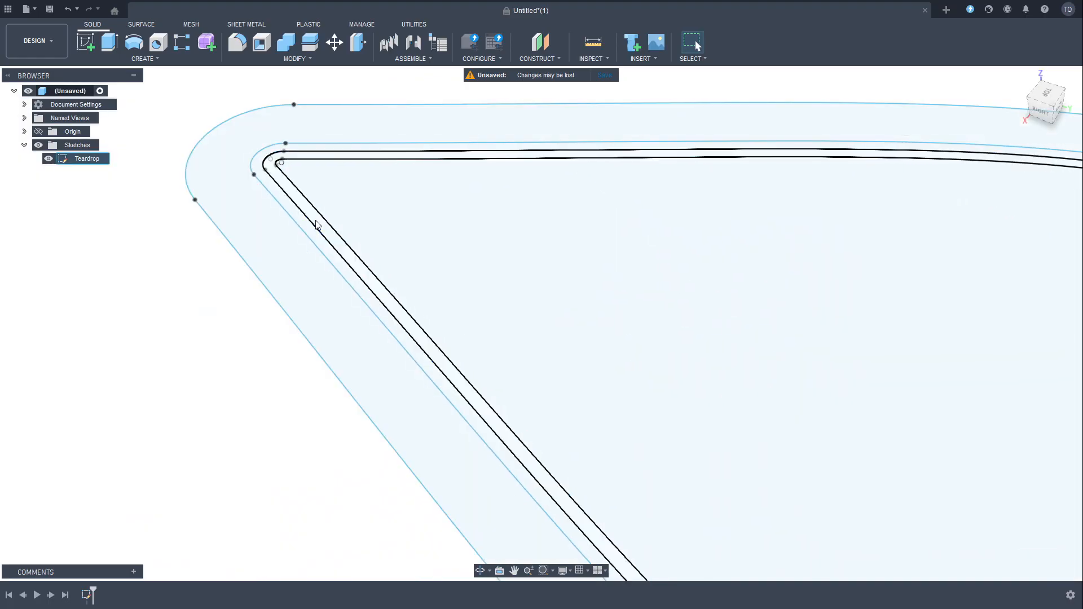
click(316, 221)
scroll(204, 345, down, 1)
scroll(216, 375, down, 2)
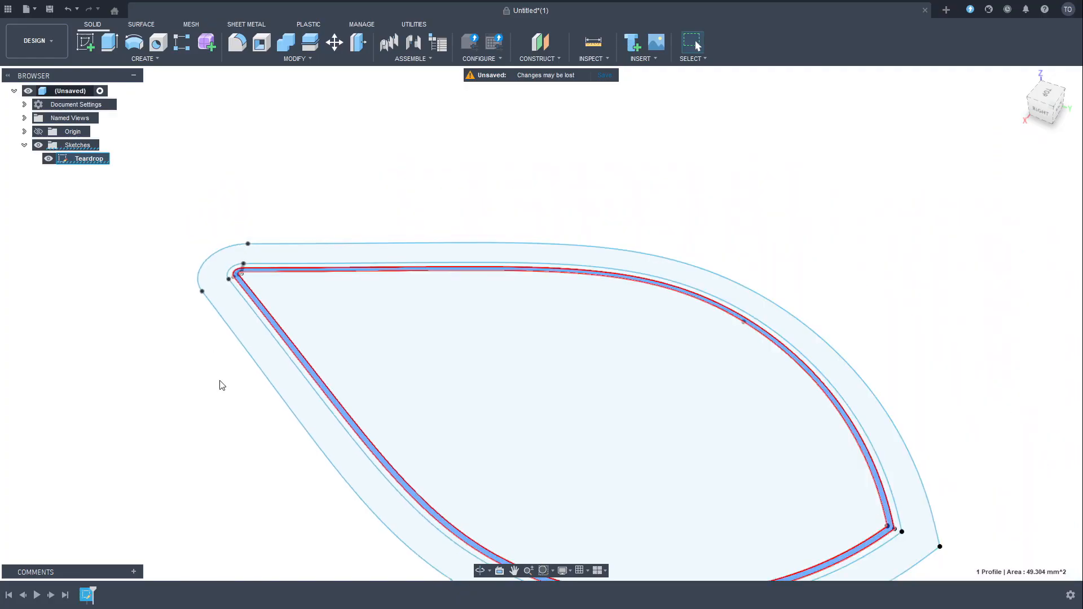
middle_drag(231, 381, 255, 305)
scroll(255, 305, down, 1)
key(Escape)
- Extrude the thin band between the original teardrop and its 0.42 mm offset by 30 mm as a new body
scroll(254, 261, up, 5)
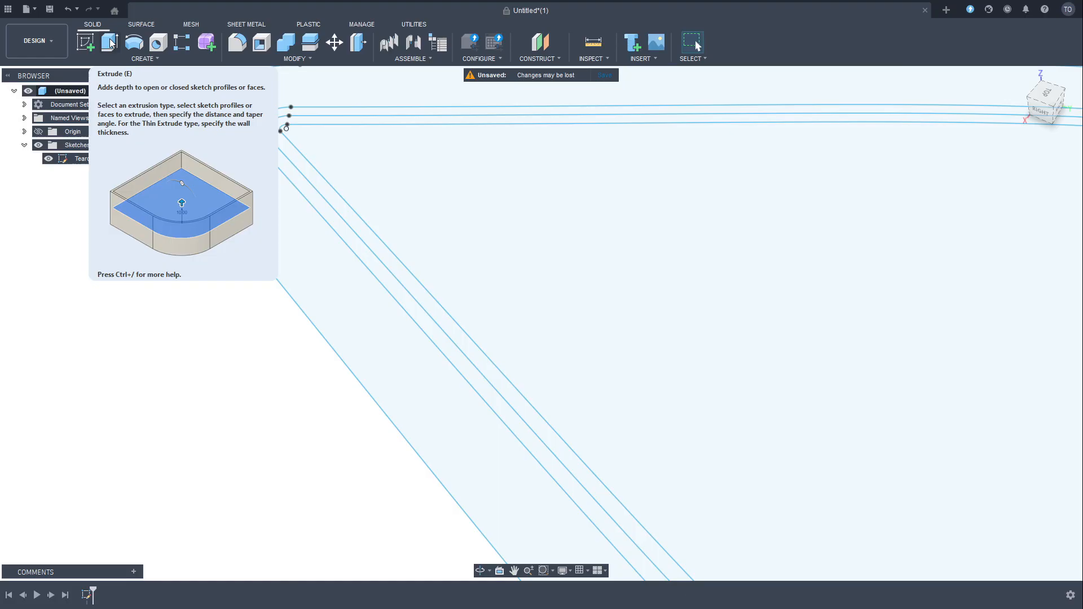
click(395, 267)
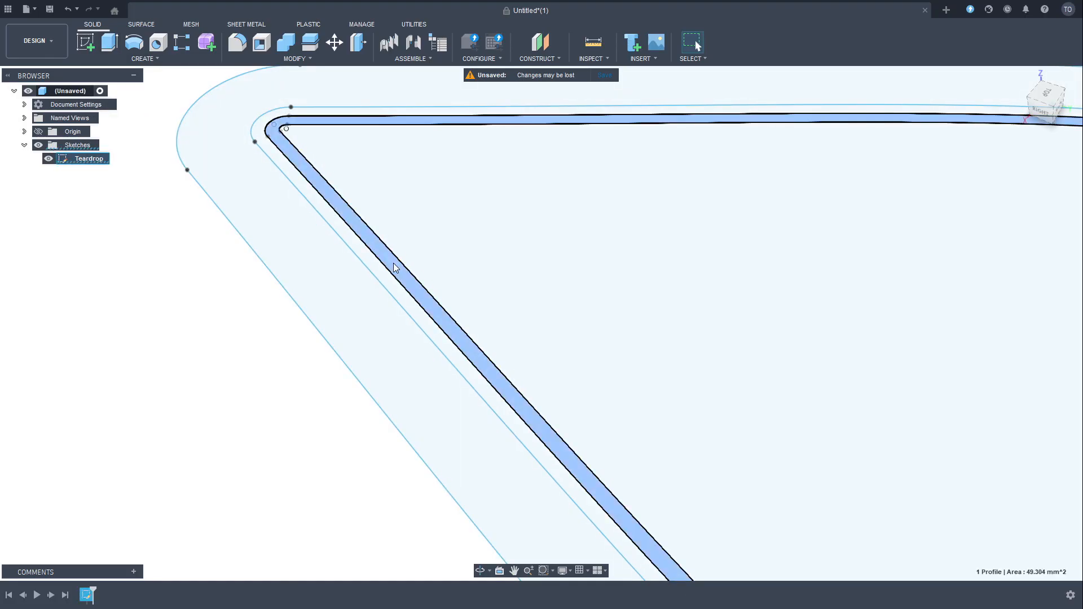
scroll(395, 266, up, 5)
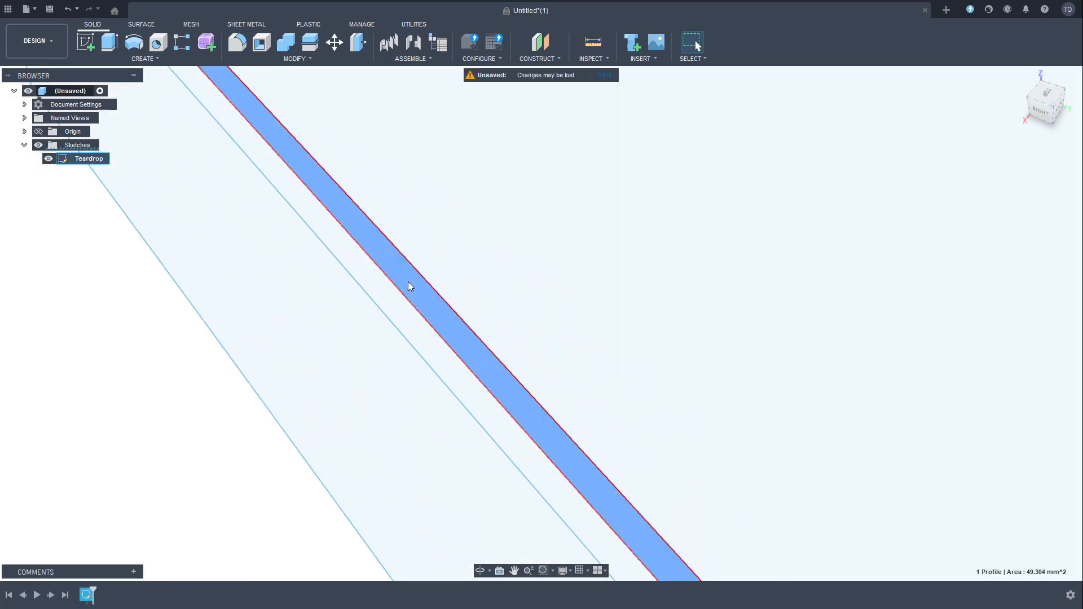
scroll(408, 289, down, 2)
scroll(418, 294, down, 4)
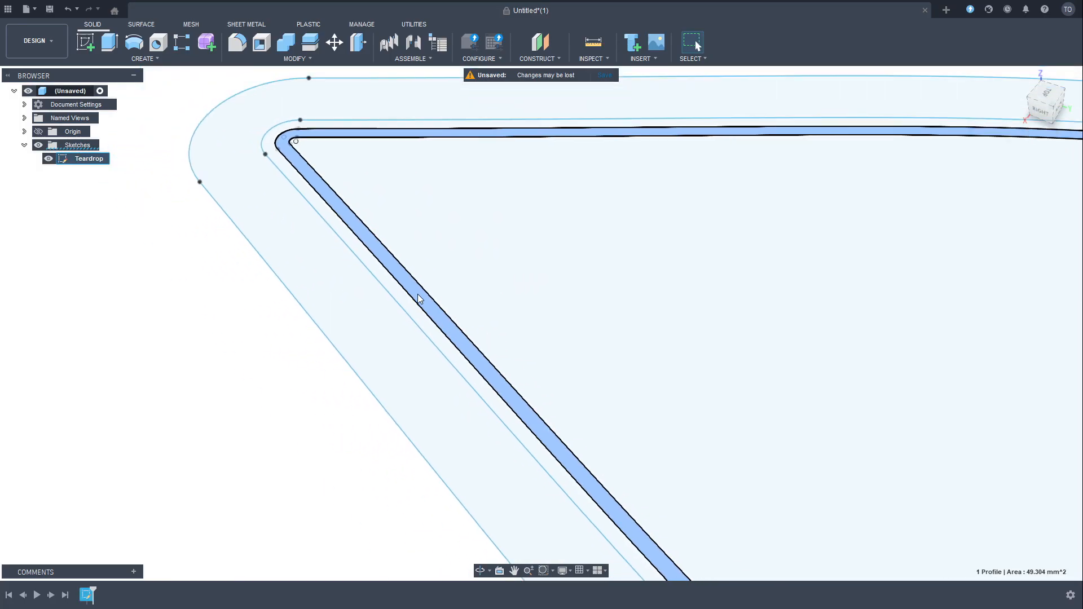
click(110, 45)
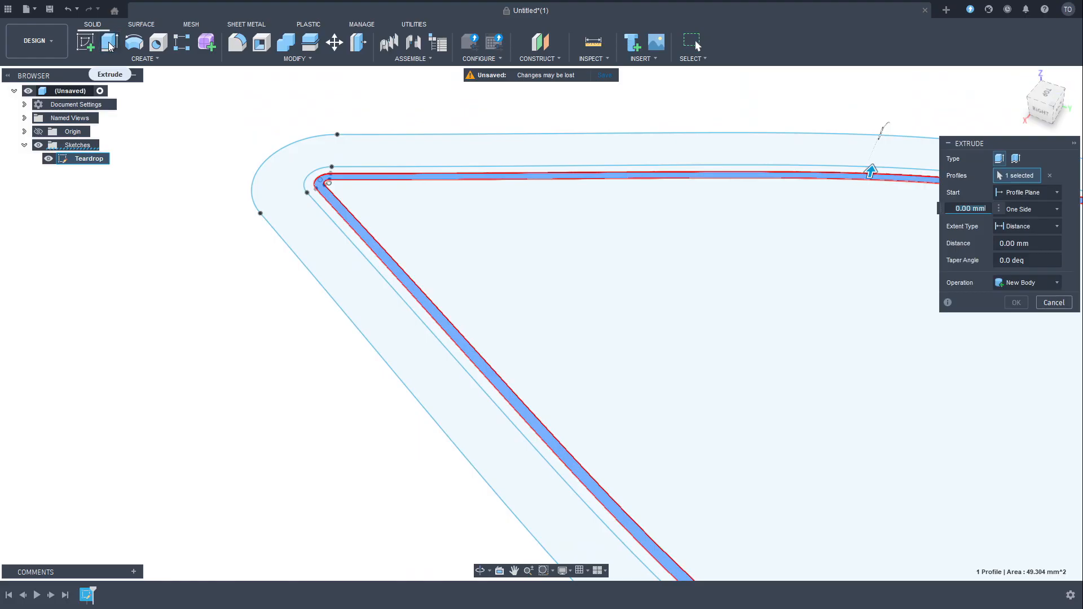
middle_drag(790, 246, 527, 259)
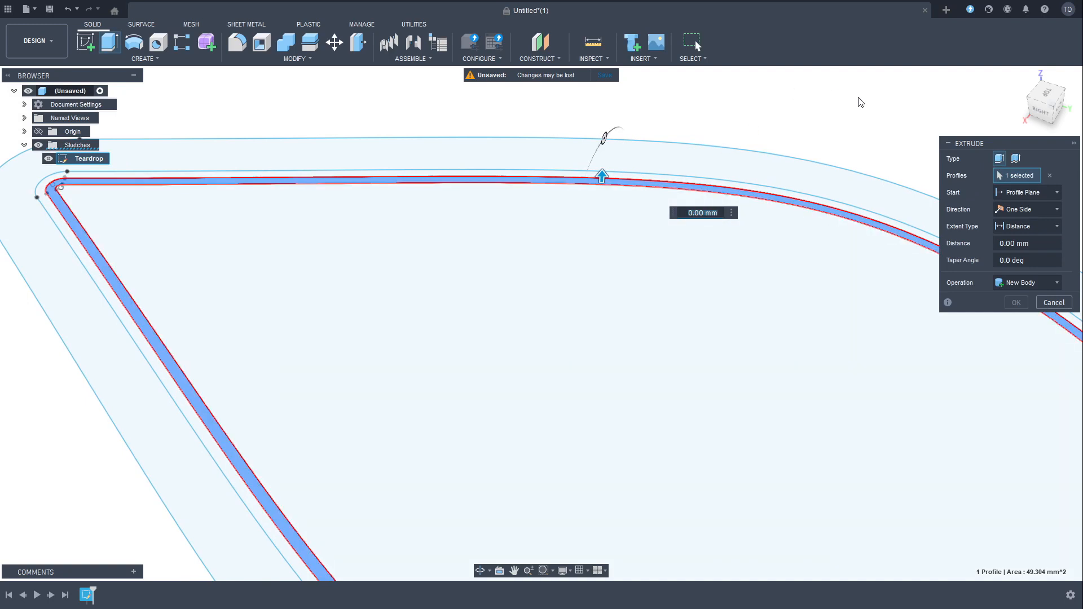
text(30)
key(Return)
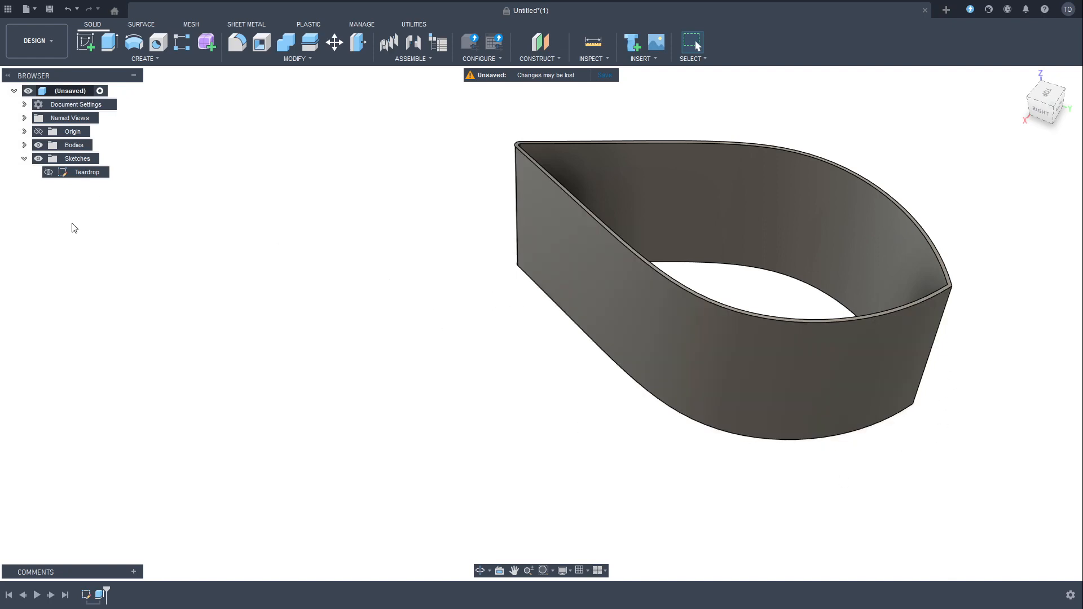
- Make the Teardrop sketch visible again at the base of the extruded wall
scroll(587, 327, down, 3)
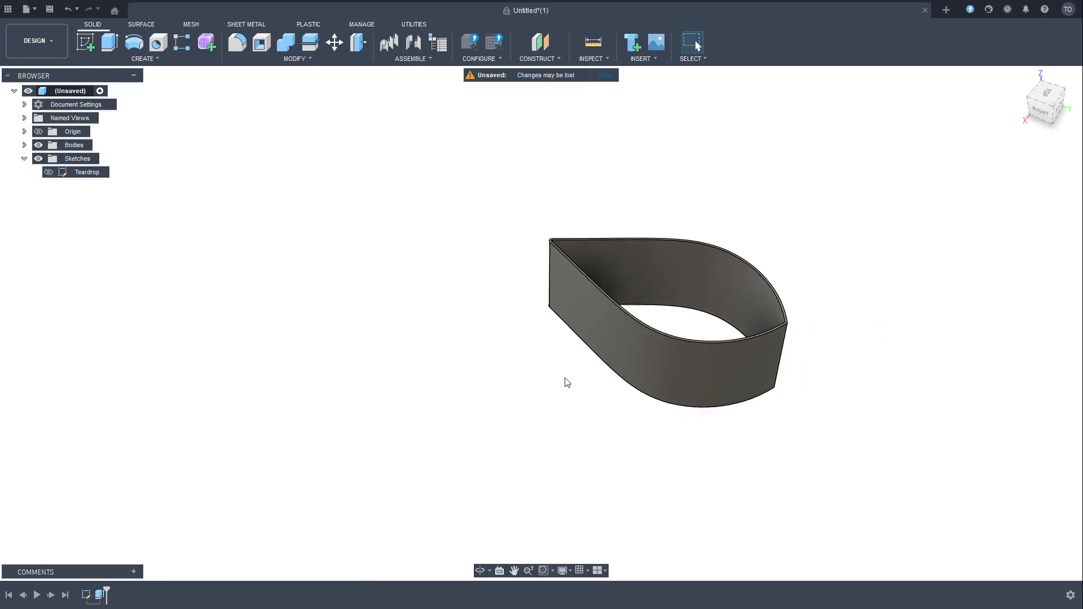
middle_drag(566, 380, 480, 381)
scroll(482, 350, up, 2)
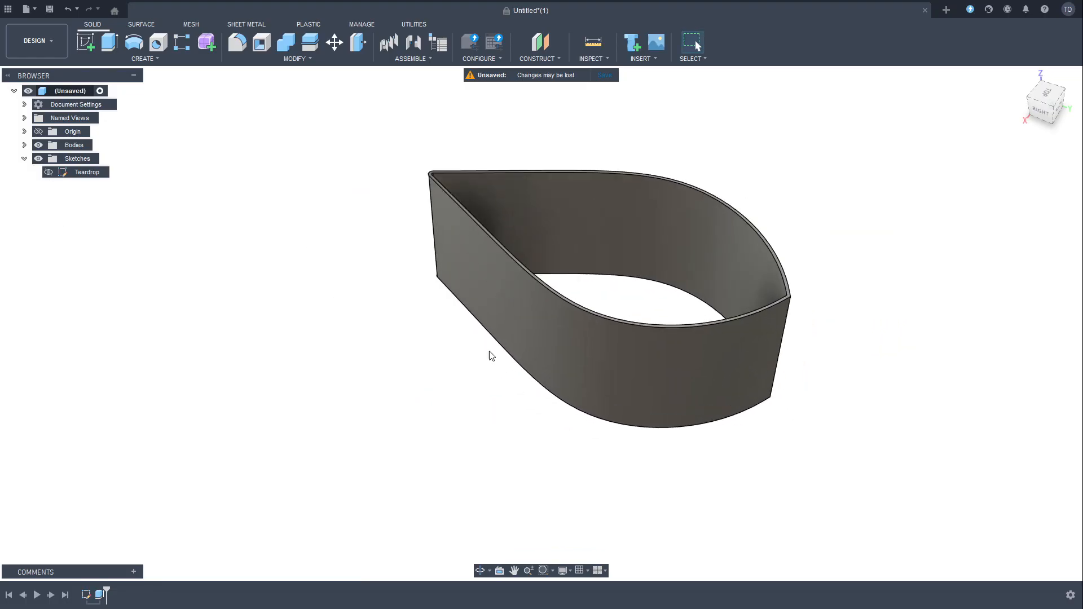
middle_drag(566, 387, 583, 409)
middle_drag(851, 443, 786, 404)
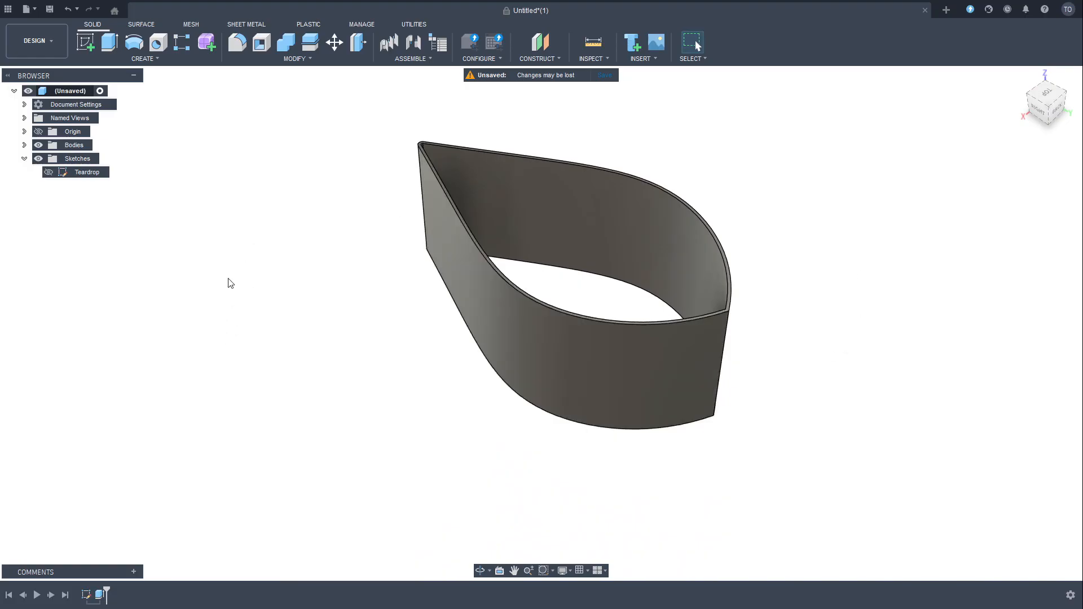
click(48, 173)
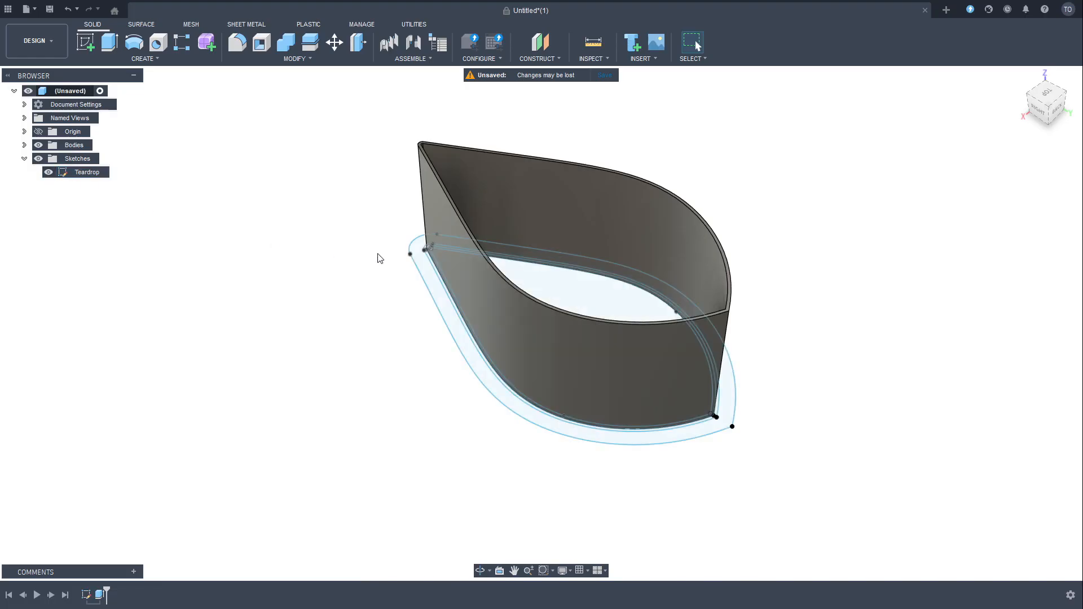
- Extrude the narrow band between the 0.42 mm and 0.84 mm teardrop offsets by 16 mm
scroll(406, 282, up, 5)
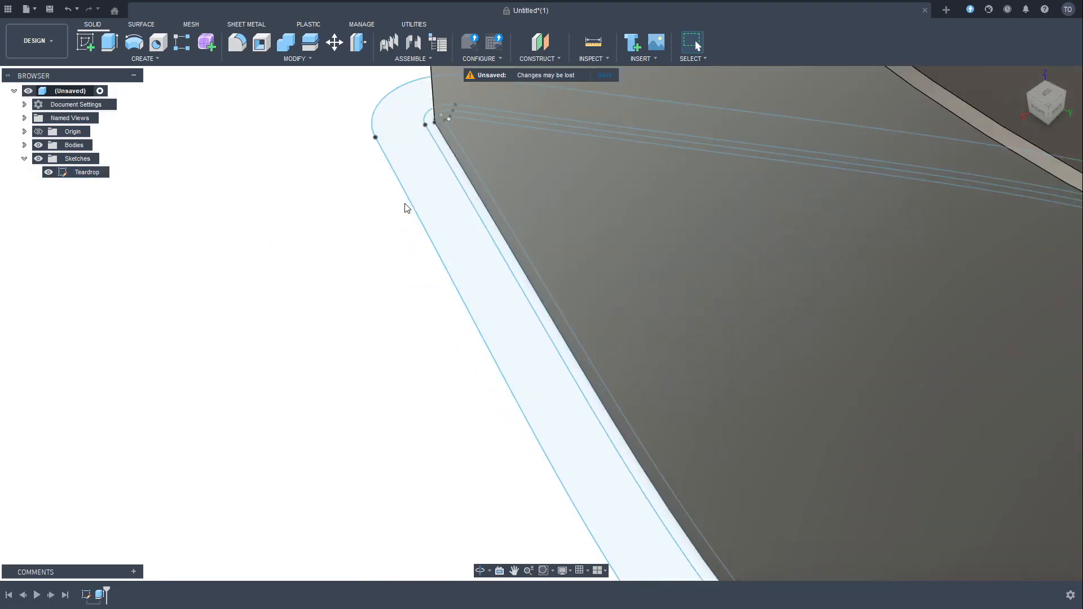
scroll(397, 245, up, 2)
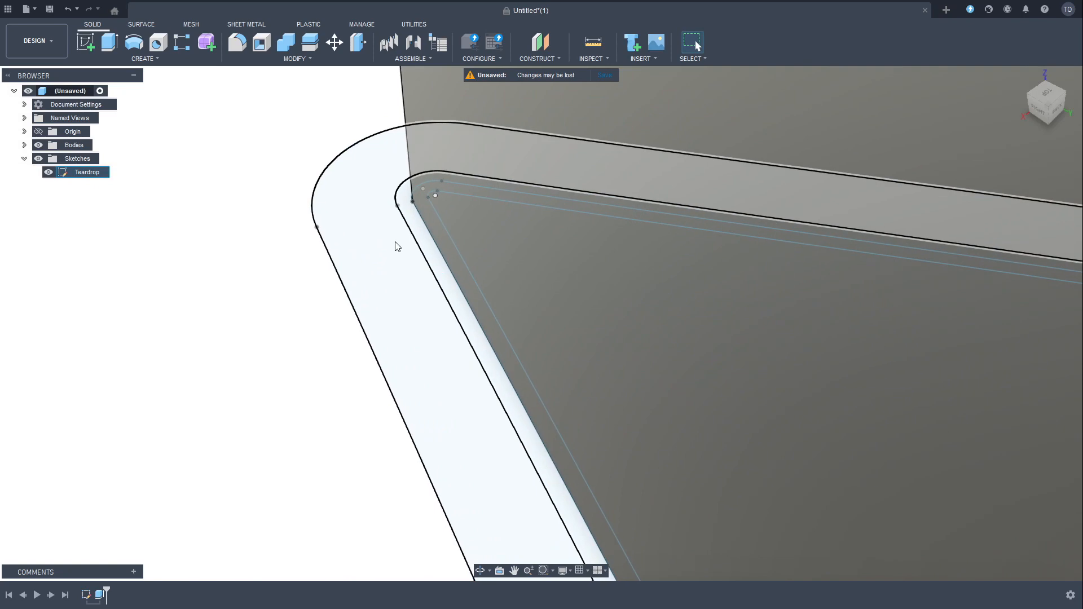
click(424, 242)
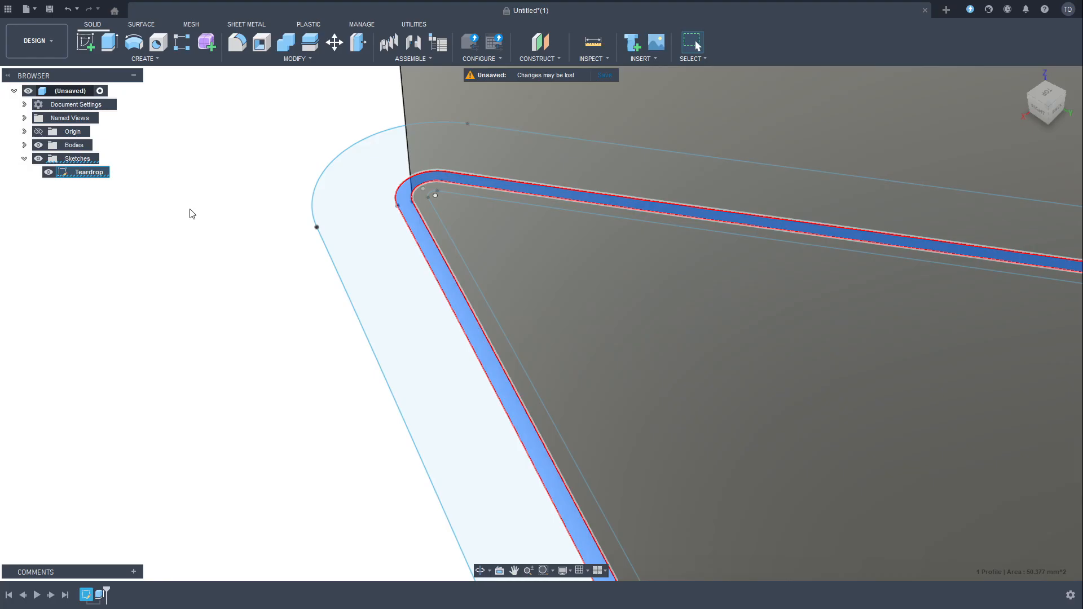
click(297, 194)
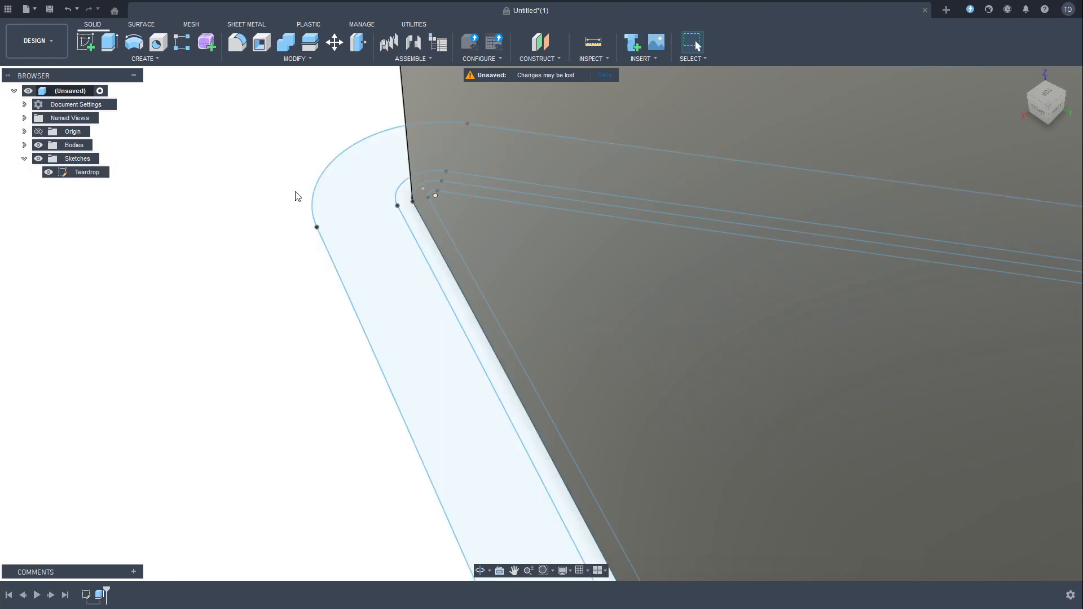
click(415, 228)
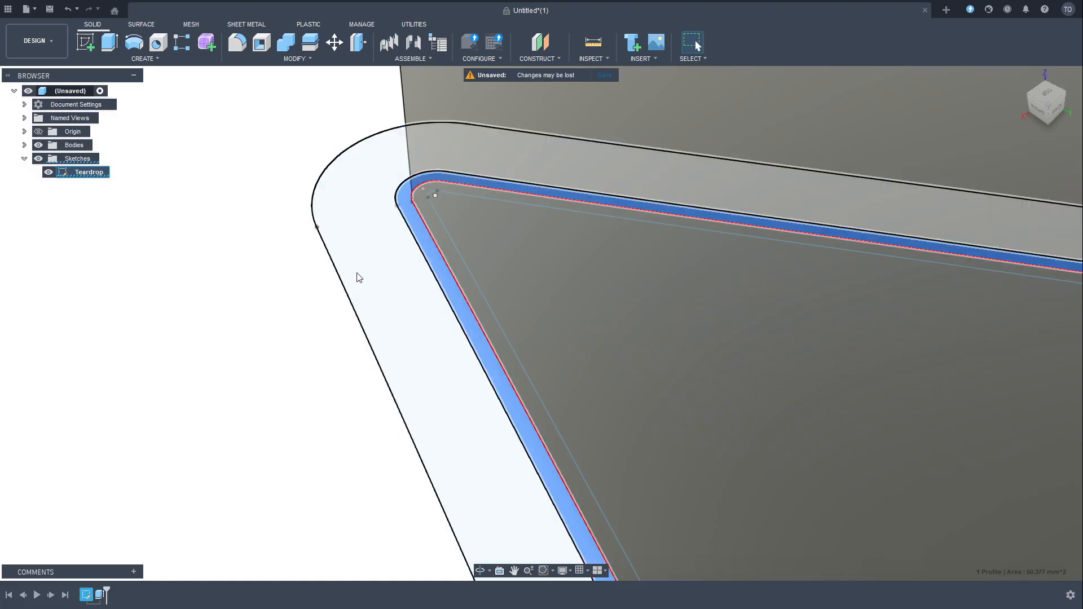
click(111, 43)
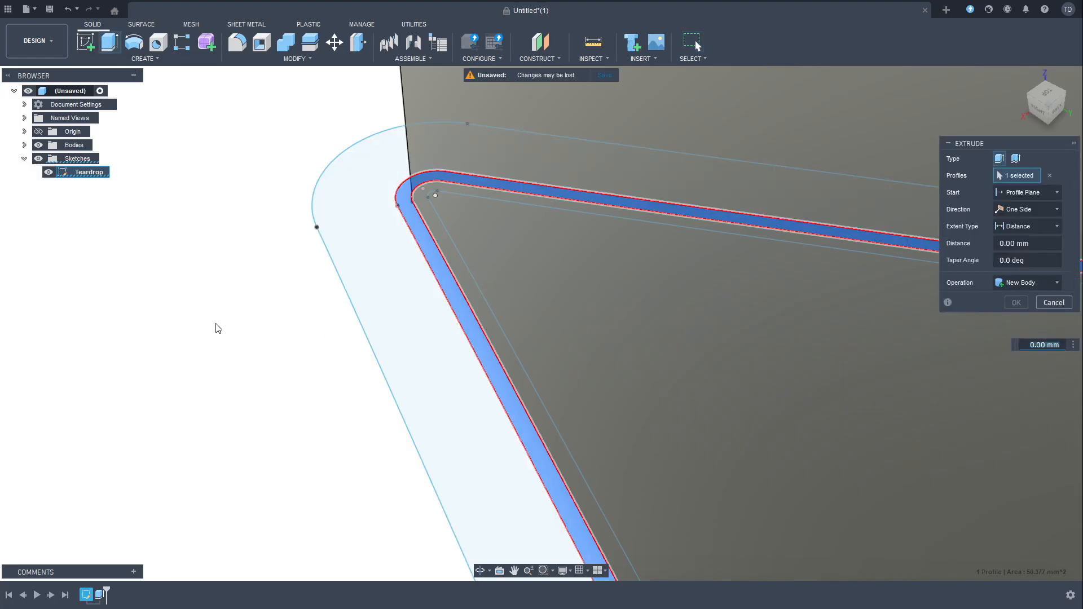
text(10)
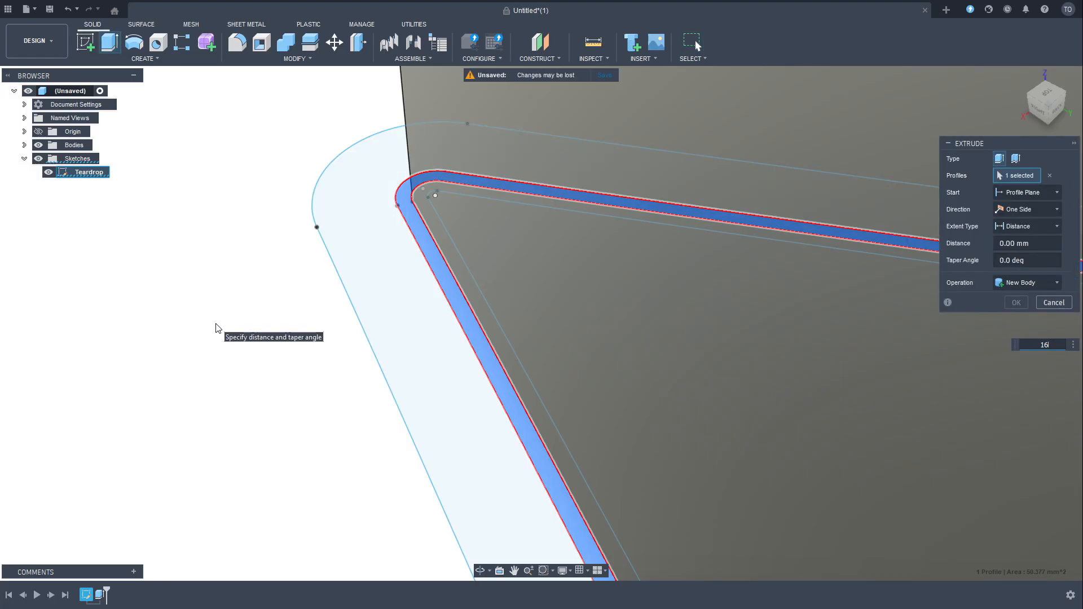
key(Return)
- Extrude the wide outermost band of the Teardrop sketch by 3 mm to form a flange around the wall's base
scroll(327, 367, down, 10)
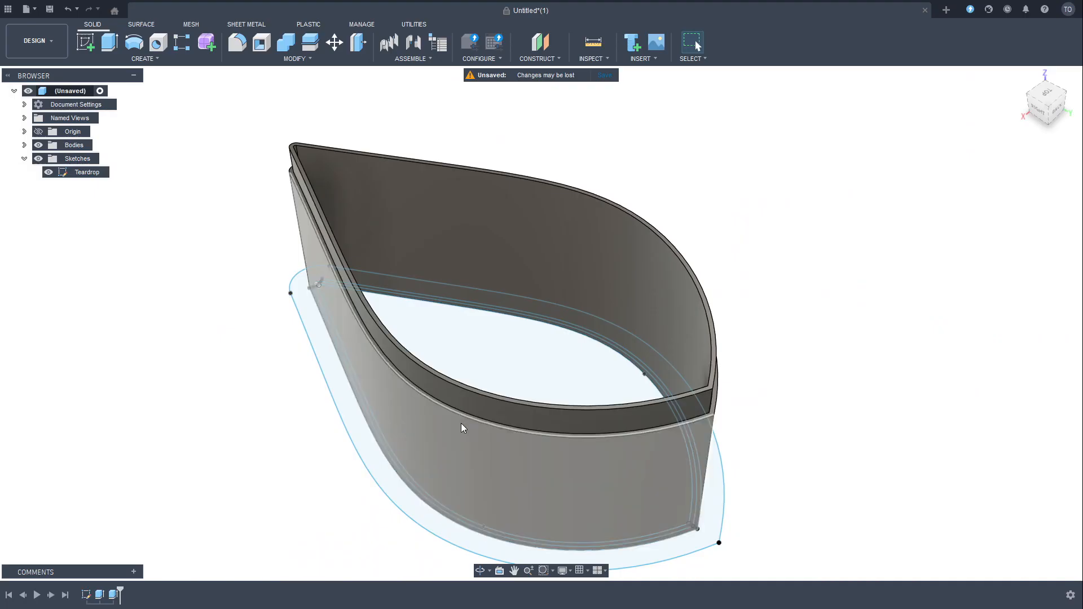
shift+middle_drag(461, 423, 453, 379)
scroll(259, 237, up, 5)
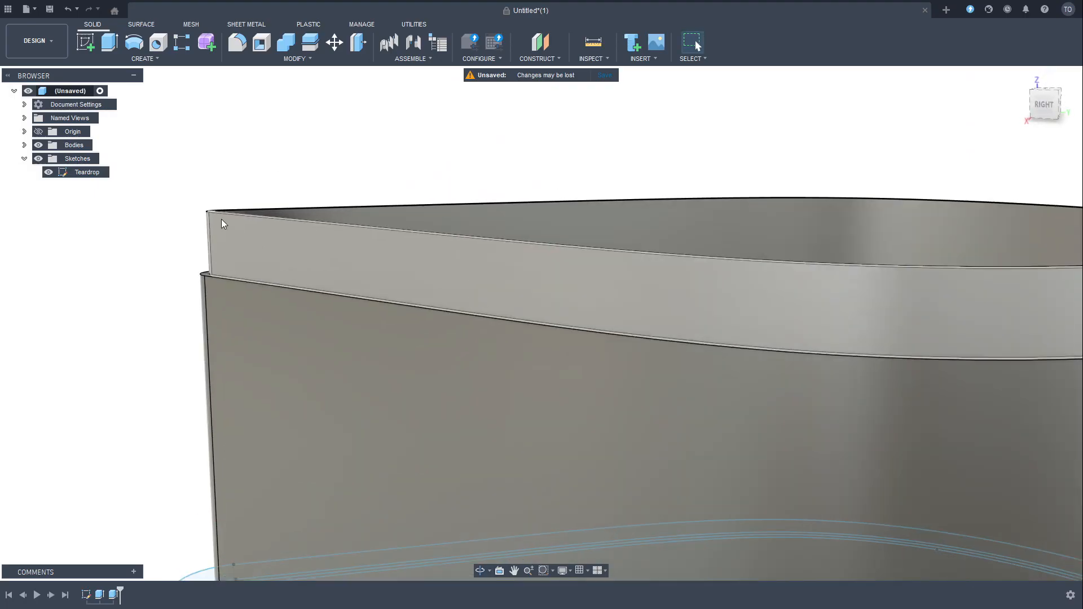
scroll(305, 237, down, 5)
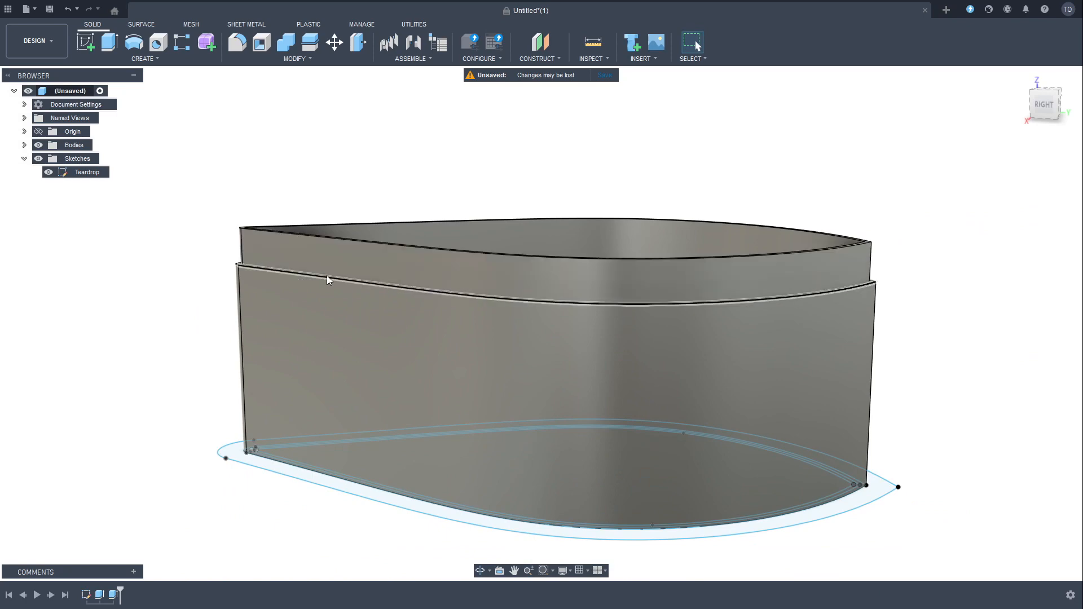
middle_drag(196, 252, 801, 200)
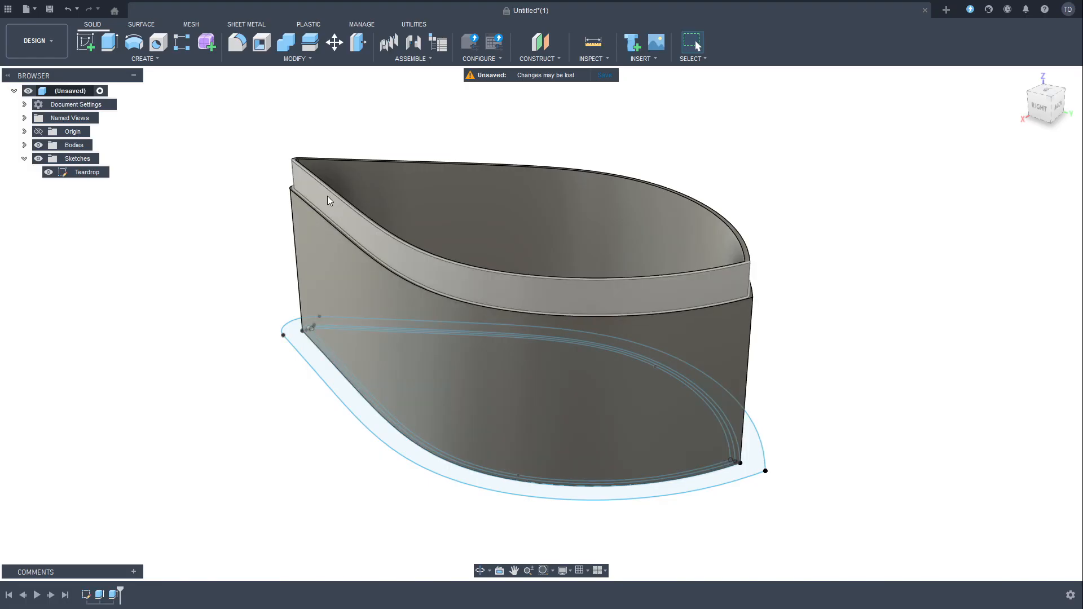
mouse_move(224, 248)
shift+middle_down()
mouse_move(242, 223)
mouse_move(300, 244)
mouse_move(302, 269)
mouse_move(261, 292)
mouse_move(280, 280)
shift+middle_up()
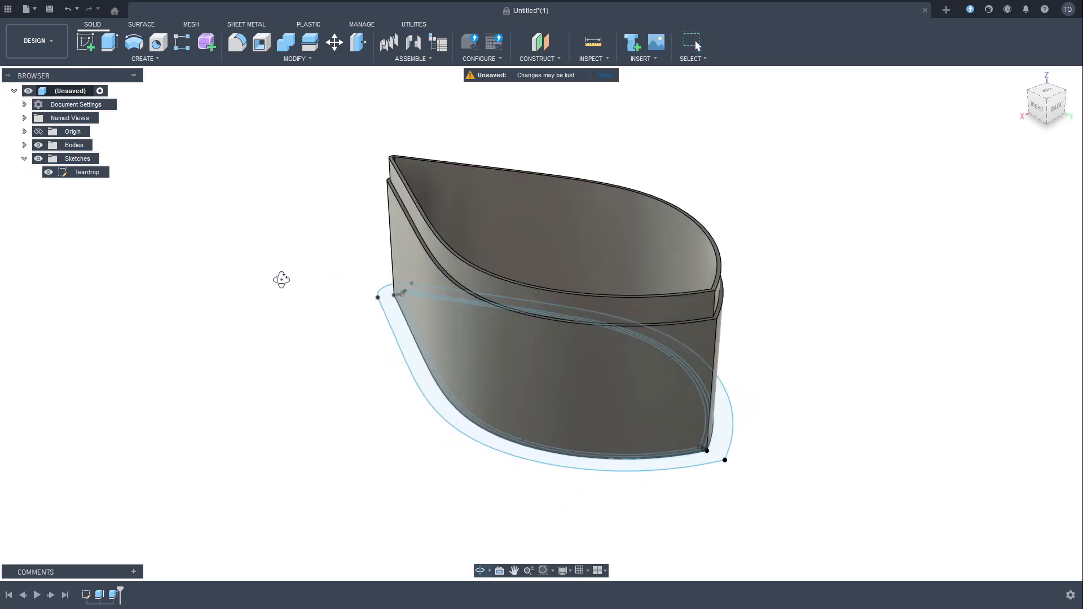
click(117, 46)
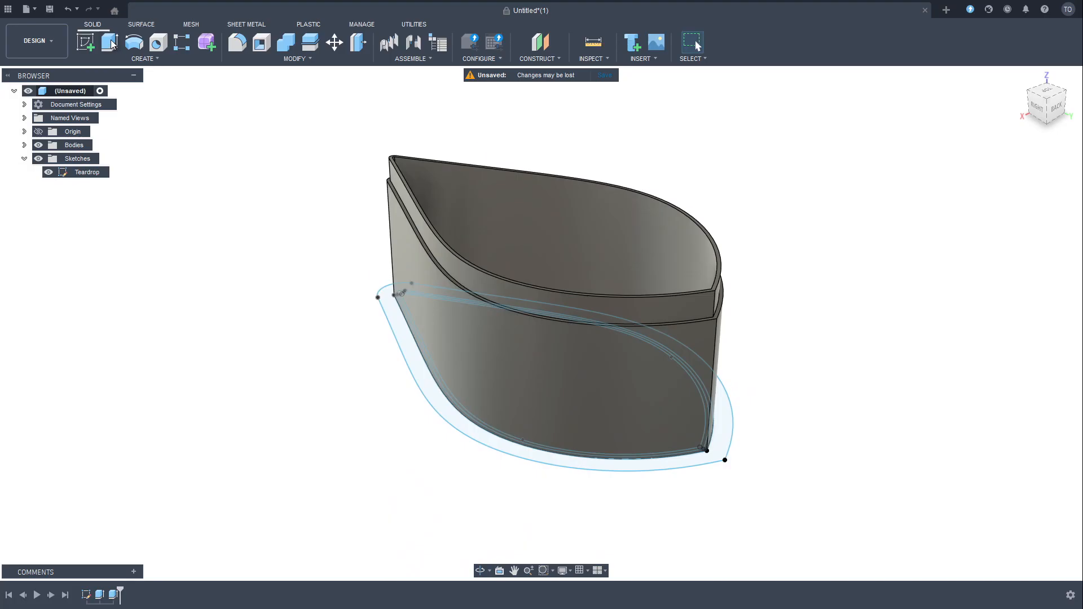
click(407, 345)
text(3)
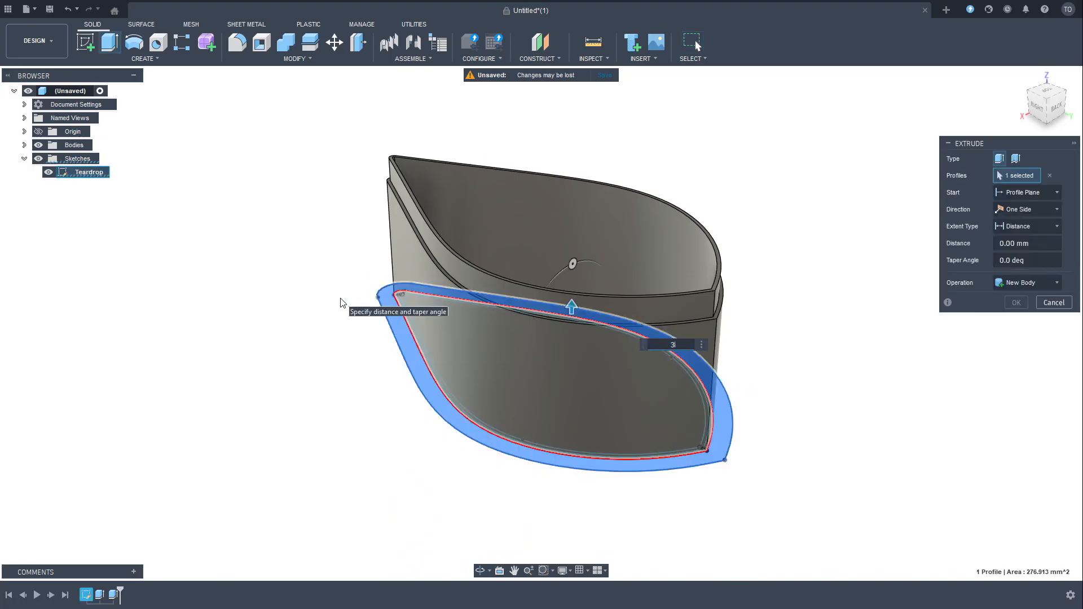
click(1025, 302)
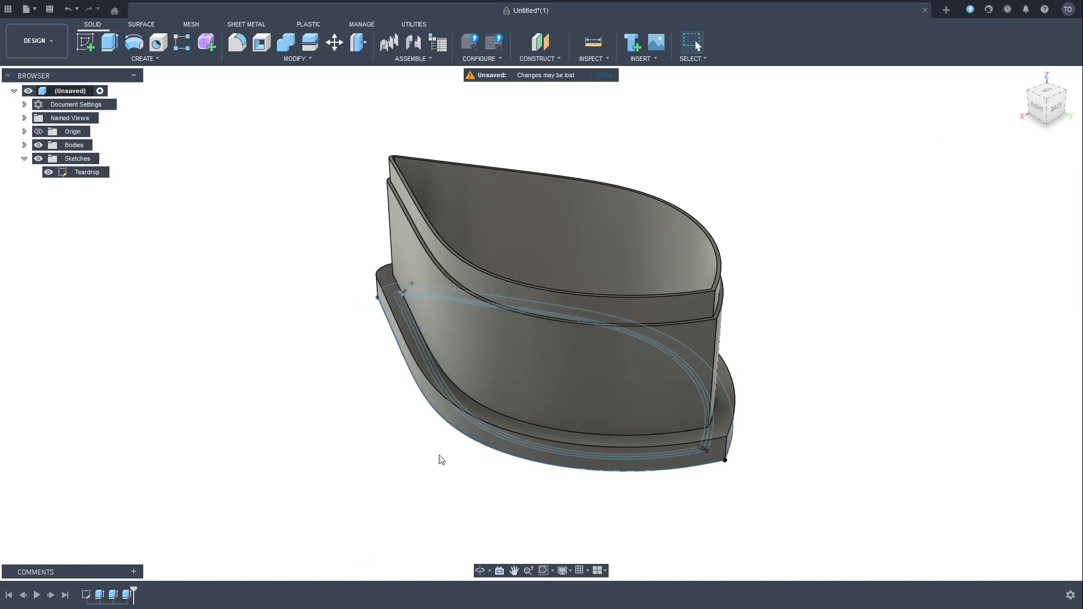
- Examine the stepped teardrop wall and its base flange from several angles and distances
shift+middle_drag(440, 459, 478, 454)
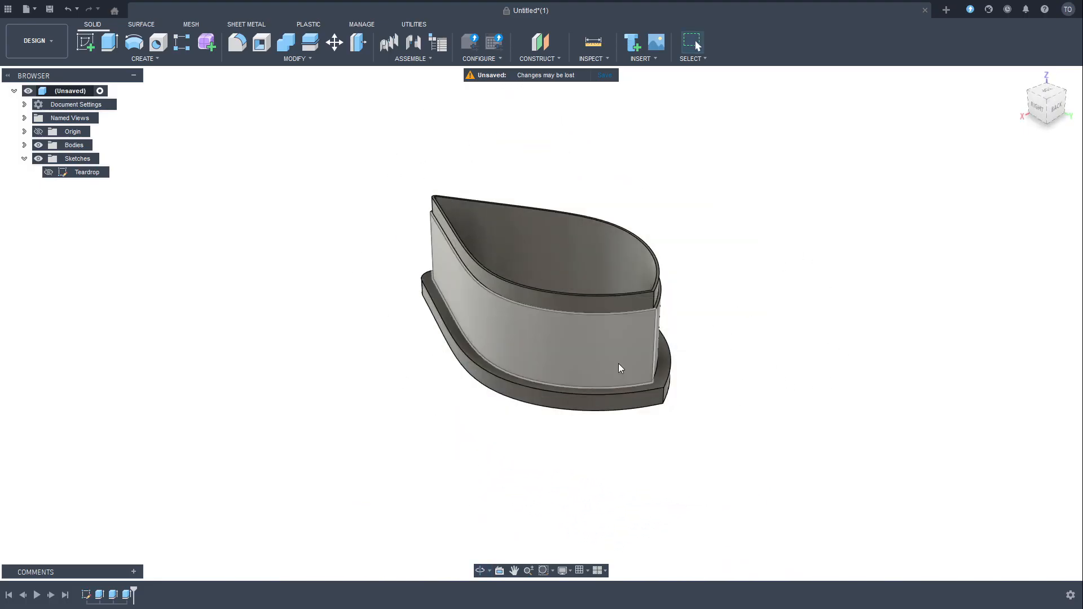
scroll(706, 421, down, 2)
scroll(705, 426, up, 3)
scroll(666, 381, down, 2)
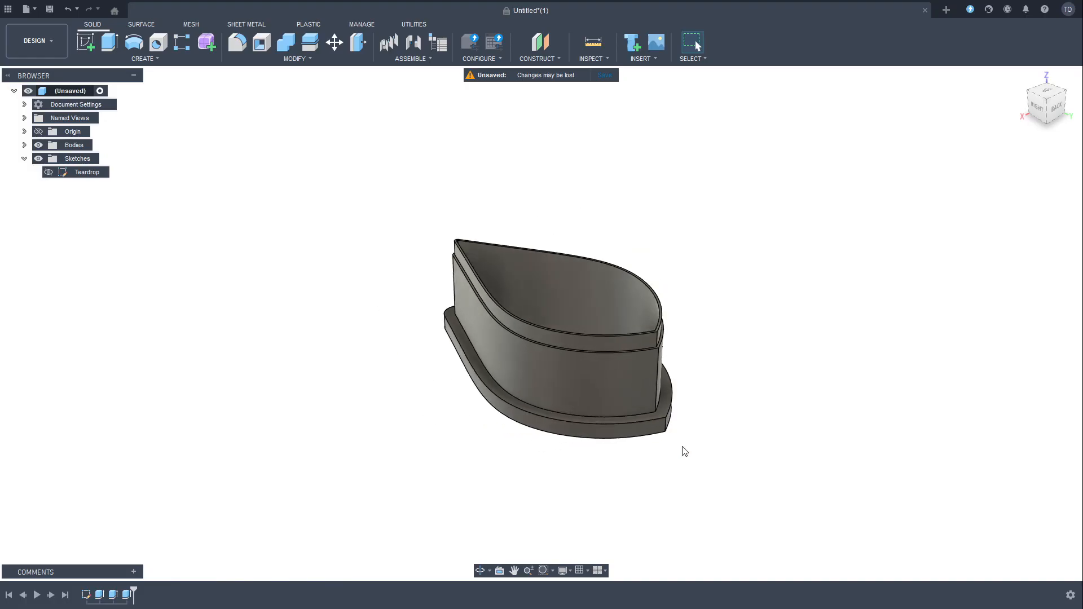
shift+middle_drag(685, 450, 709, 438)
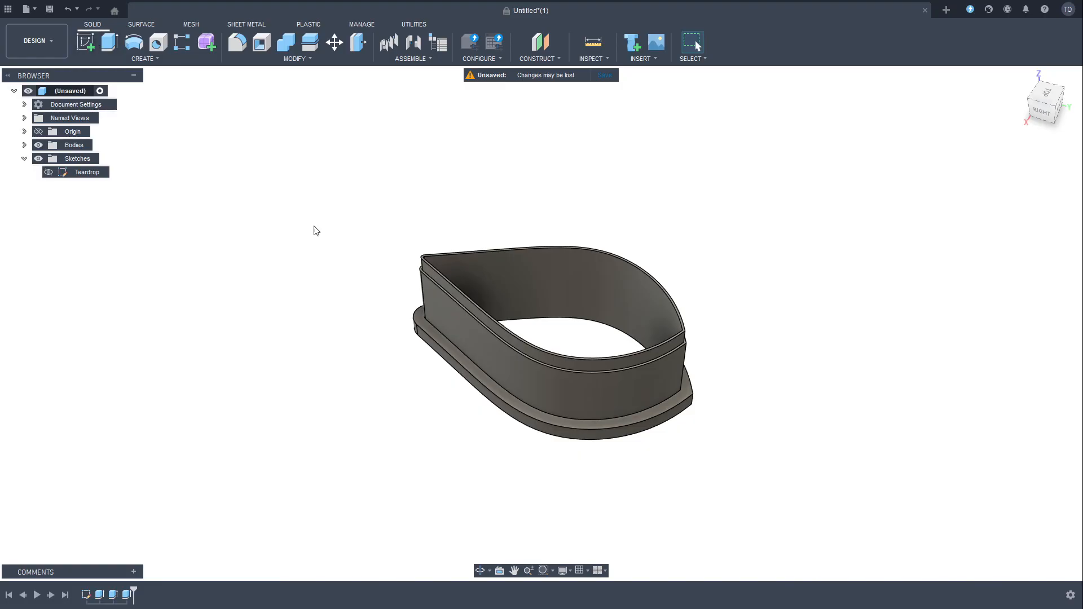
scroll(424, 428, up, 3)
scroll(423, 427, down, 3)
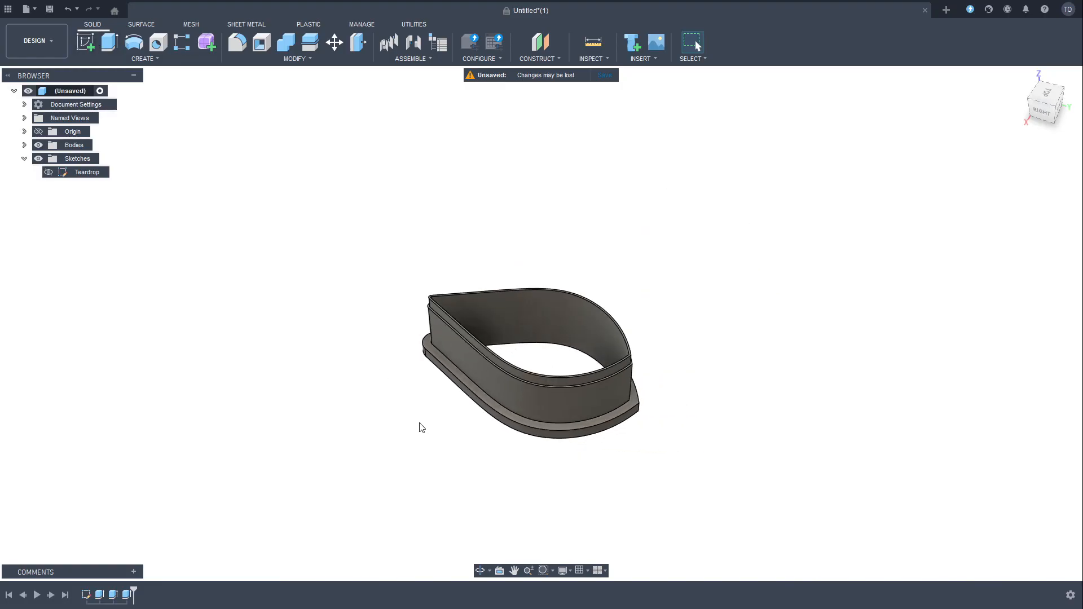
scroll(404, 430, up, 2)
scroll(299, 265, down, 1)
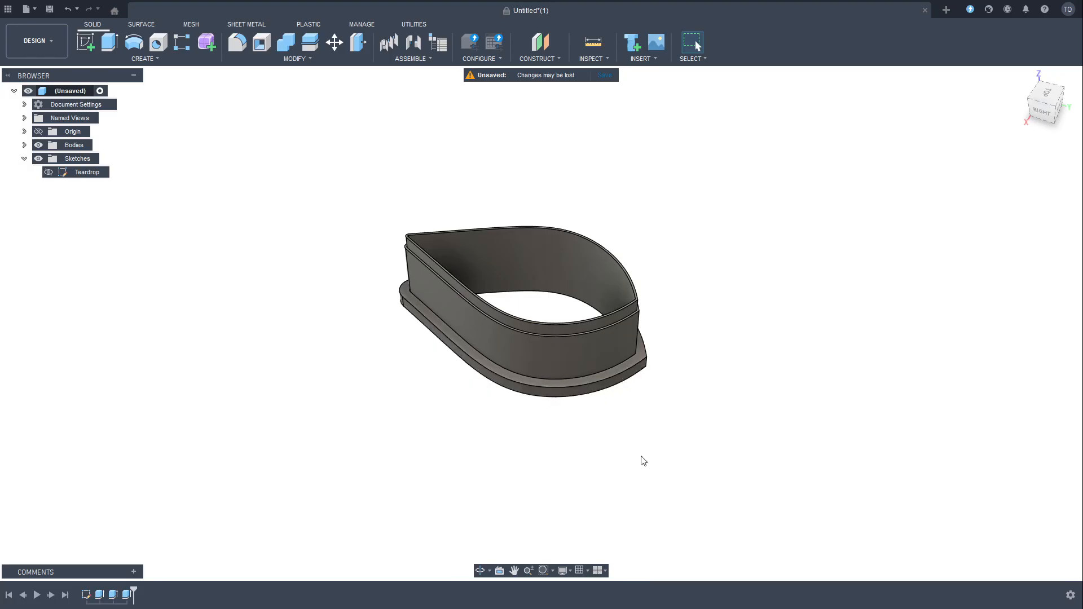
shift+middle_drag(656, 455, 649, 390)
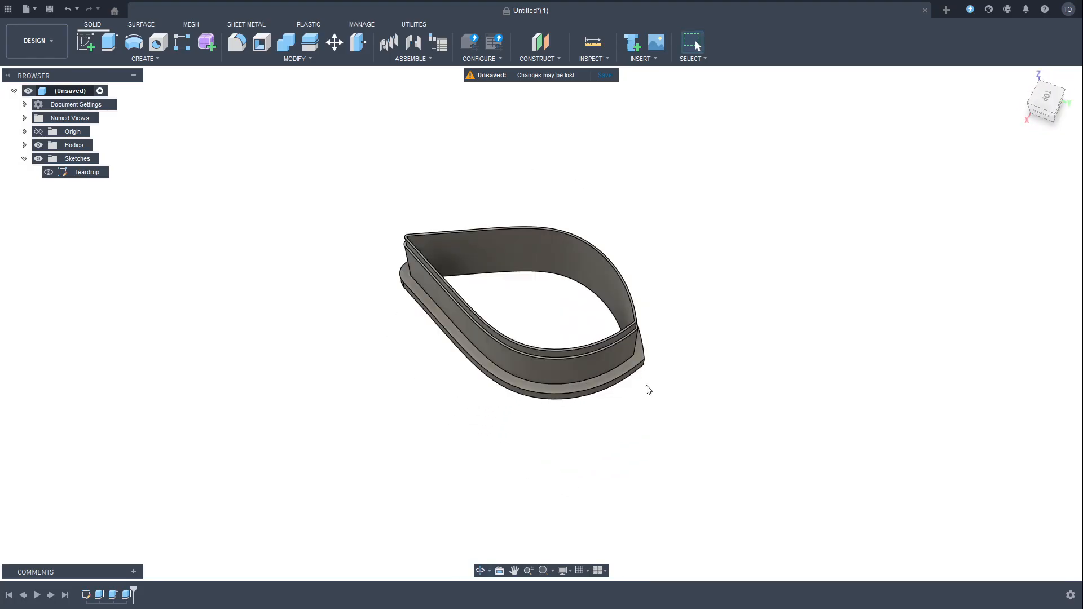